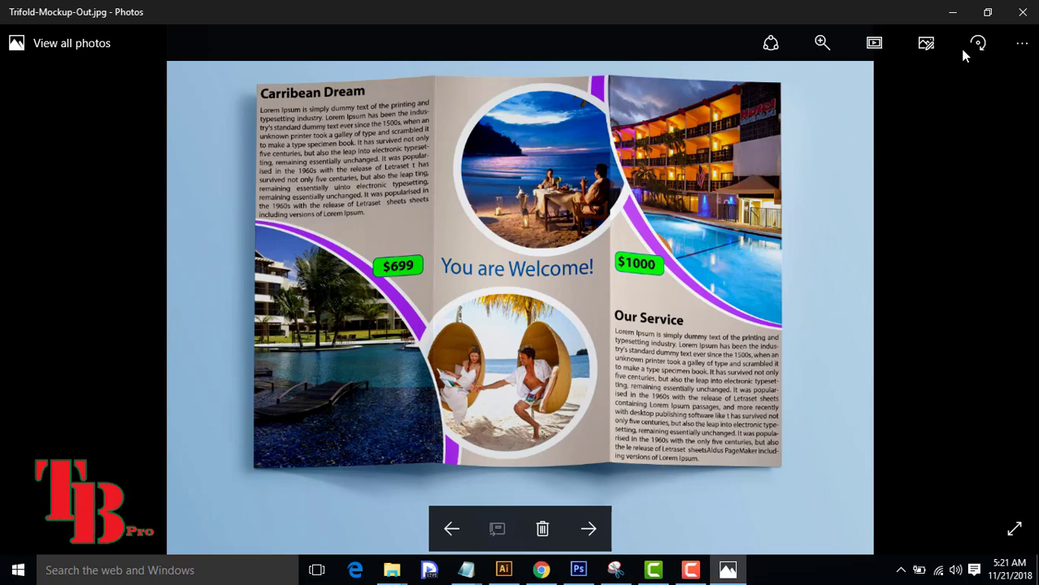
- Switch from the brochure mockup photo to Illustrator and close the open Untitled-3 resume document without saving it
{"action": "left_click", "coordinate": [952, 12]}
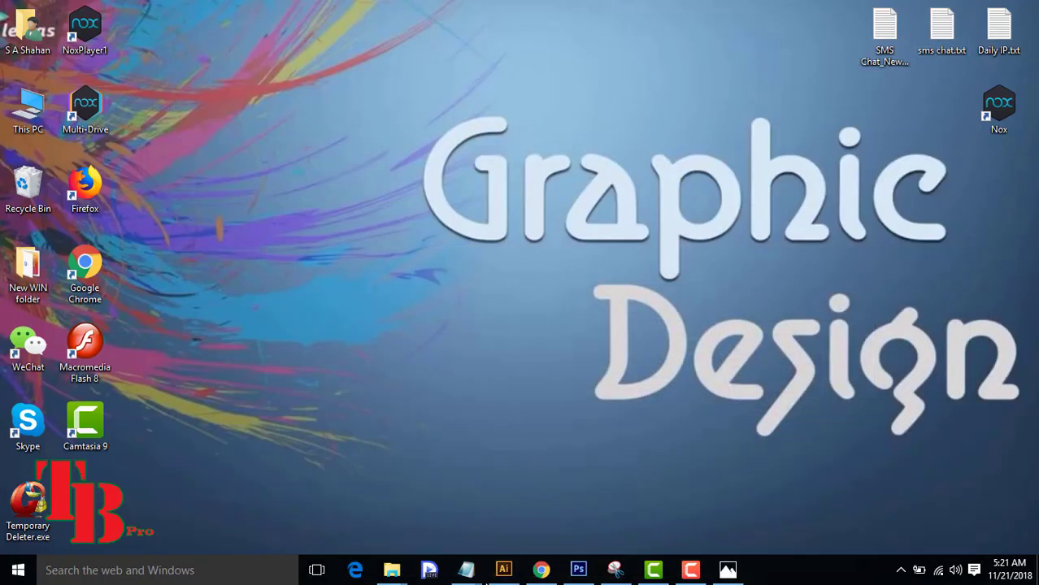
{"action": "left_click", "coordinate": [504, 570]}
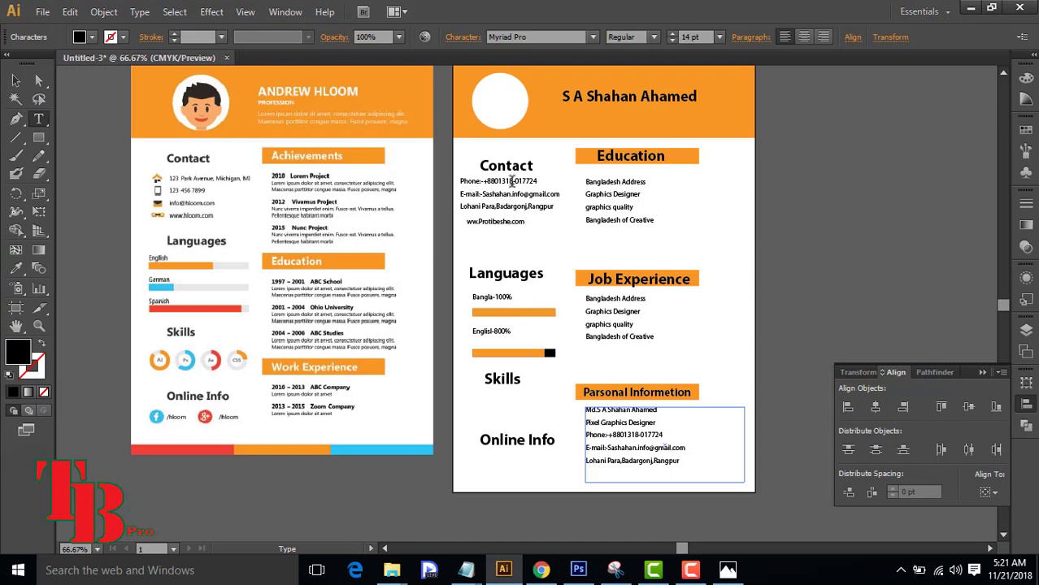
{"action": "scroll", "coordinate": [236, 93], "scroll_direction": "up", "scroll_amount": 2}
{"action": "left_click", "coordinate": [226, 58]}
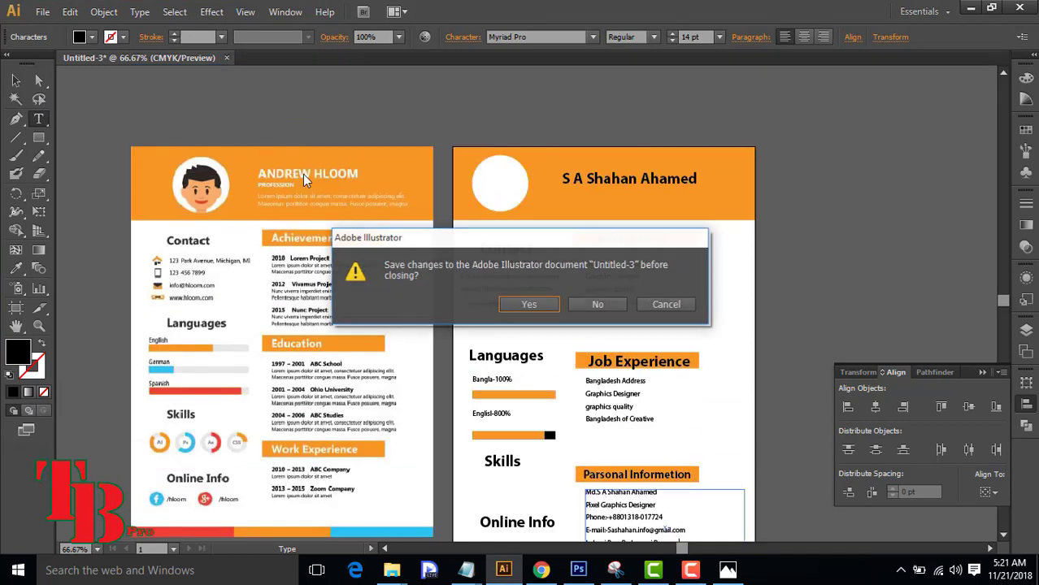
{"action": "left_click", "coordinate": [597, 305]}
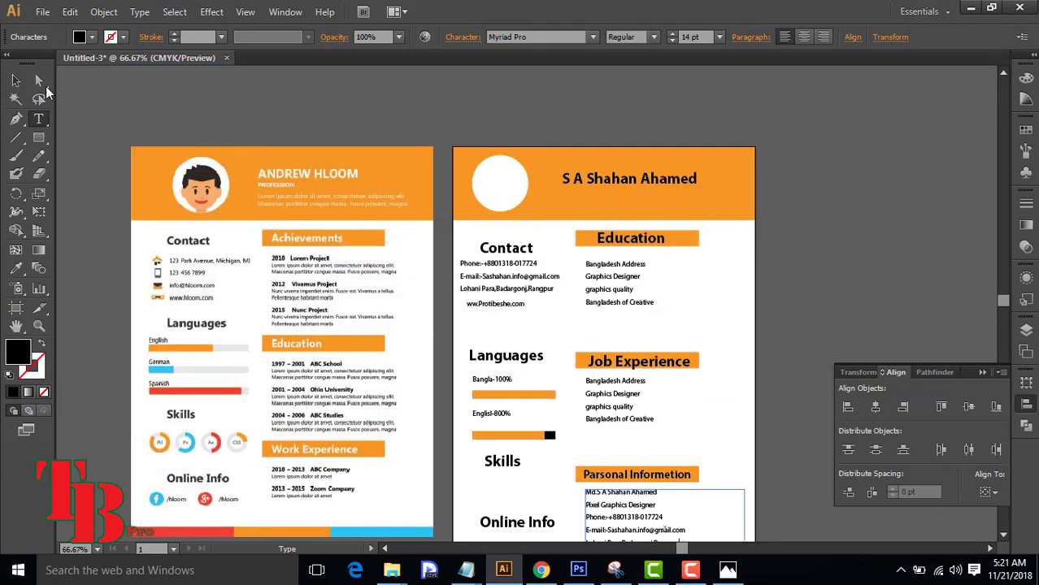
- Create a new one-artboard A4 document in landscape orientation, 841.89 by 595.28 pt
{"action": "left_click", "coordinate": [42, 12]}
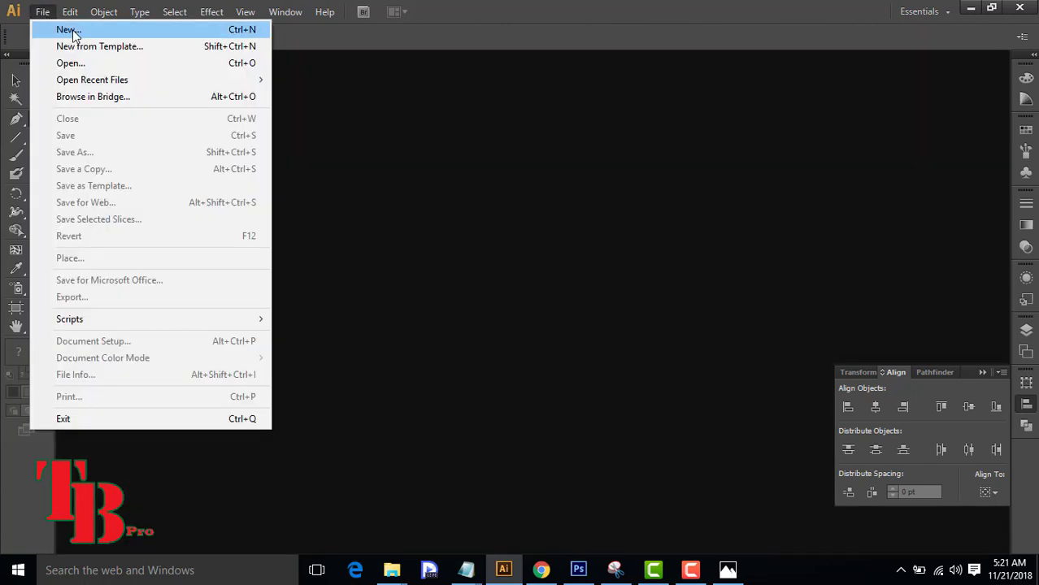
{"action": "left_click", "coordinate": [71, 30]}
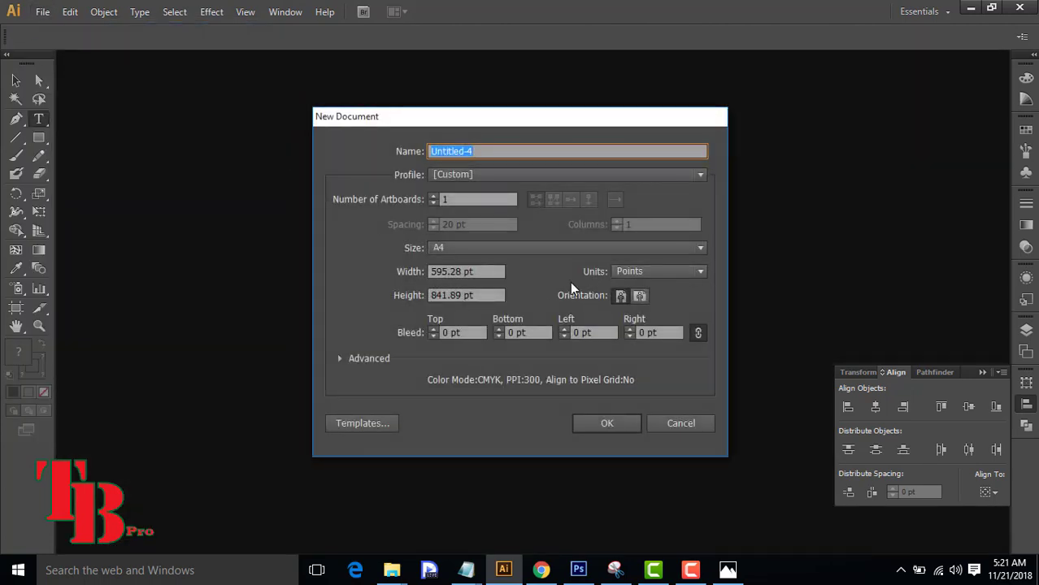
{"action": "left_click", "coordinate": [641, 300]}
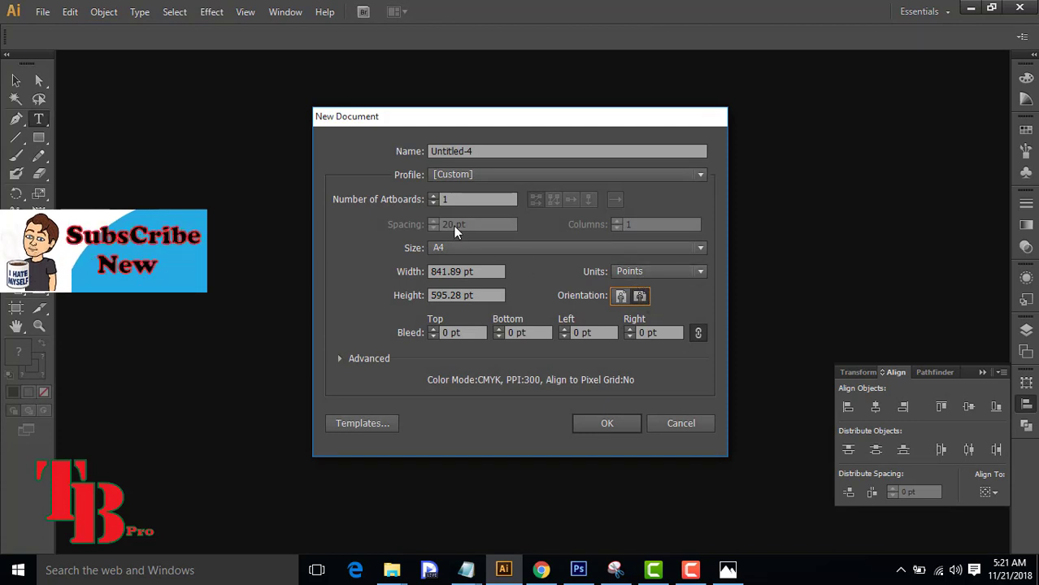
{"action": "left_click", "coordinate": [604, 424]}
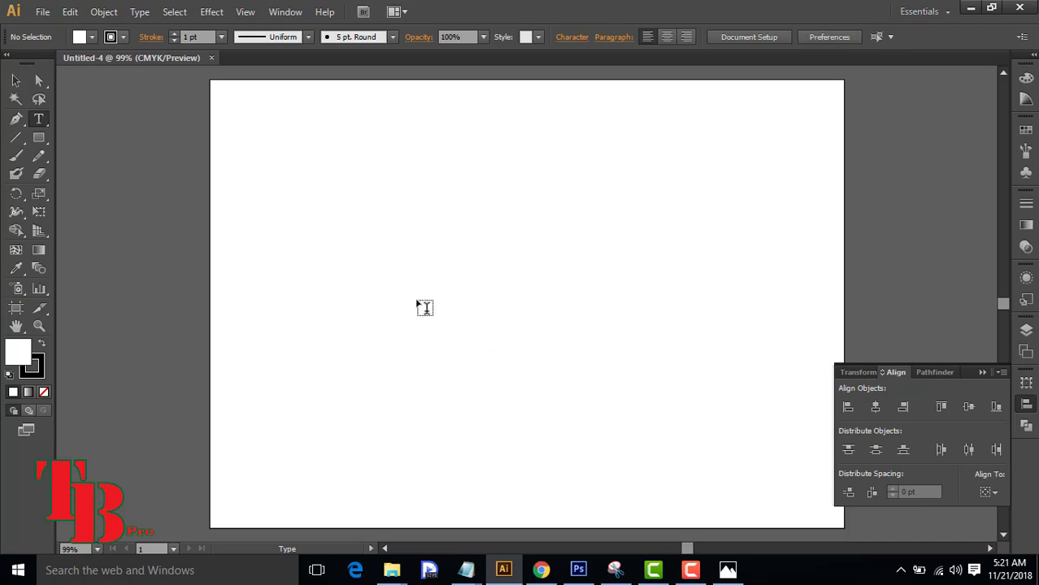
- Draw a rectangle with red fill and no stroke that covers the whole artboard
{"action": "scroll", "coordinate": [422, 305], "scroll_direction": "up", "scroll_amount": 1}
{"action": "scroll", "coordinate": [420, 304], "scroll_direction": "down", "scroll_amount": 2}
{"action": "scroll", "coordinate": [434, 302], "scroll_direction": "up", "scroll_amount": 1}
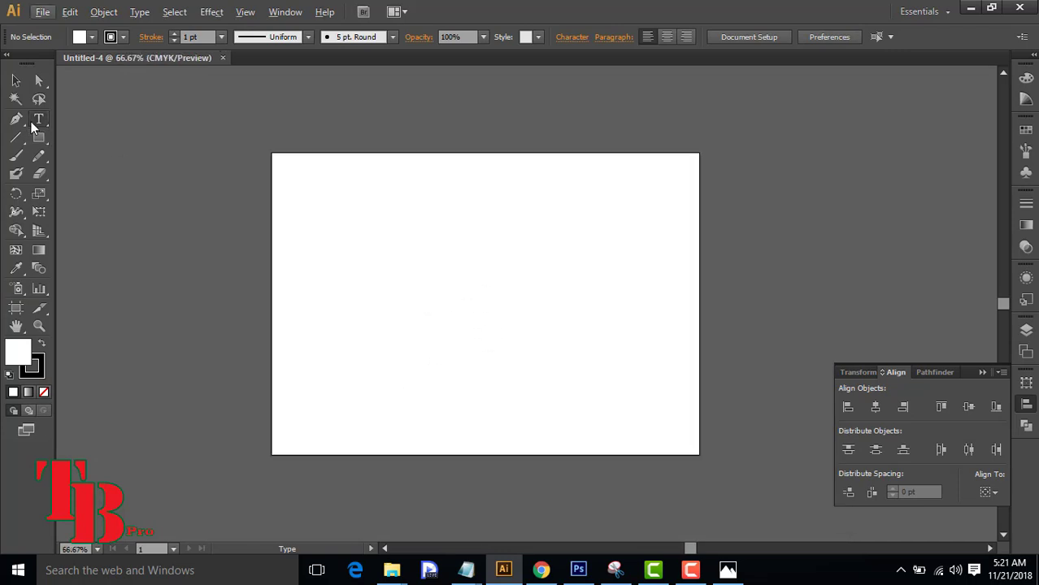
{"action": "left_click", "coordinate": [114, 39]}
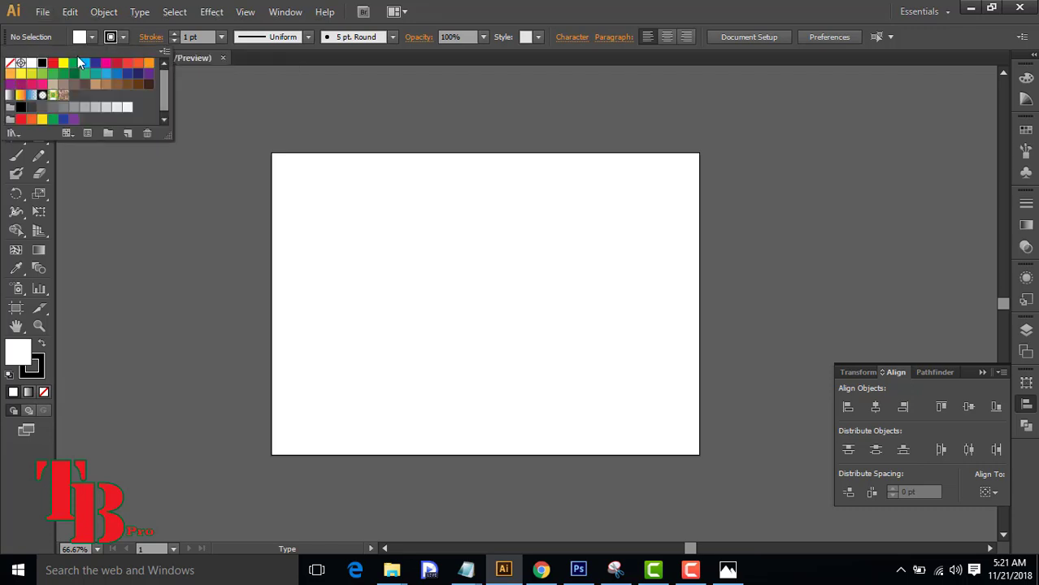
{"action": "left_click", "coordinate": [10, 63]}
{"action": "left_click", "coordinate": [92, 38]}
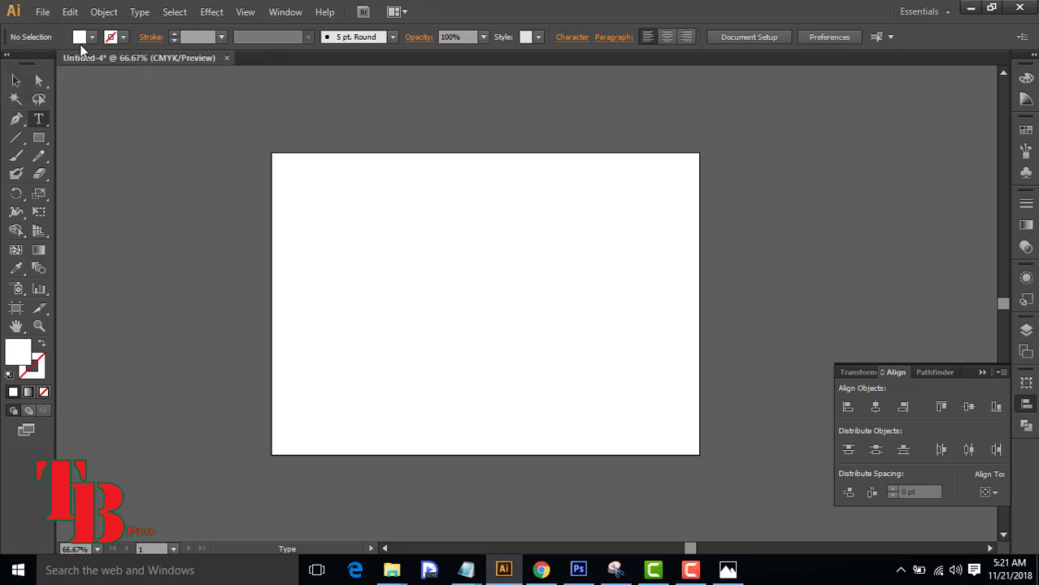
{"action": "left_click", "coordinate": [92, 39]}
{"action": "left_click", "coordinate": [52, 63]}
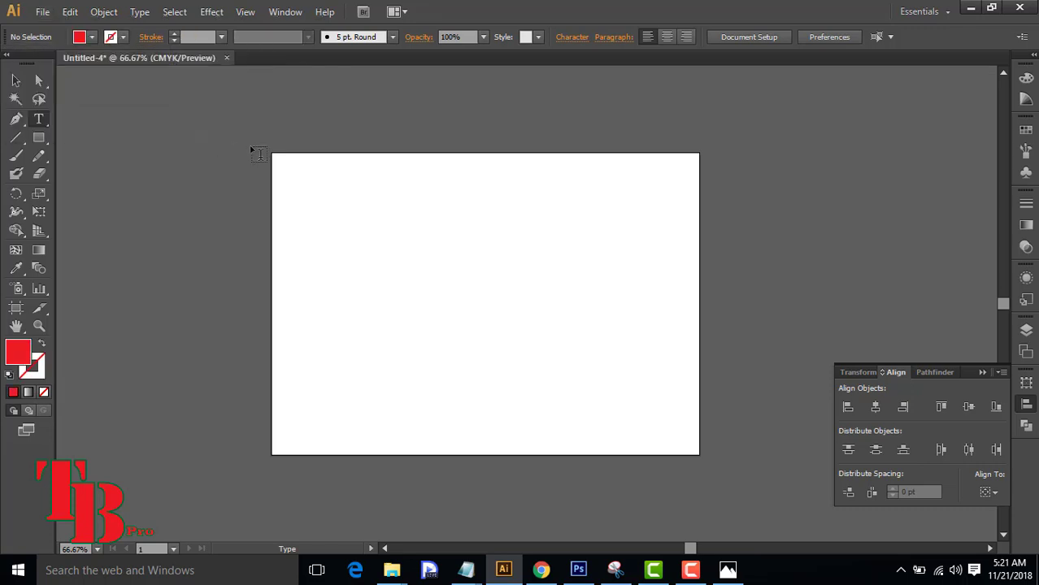
{"action": "left_click", "coordinate": [16, 82]}
{"action": "left_click", "coordinate": [41, 139]}
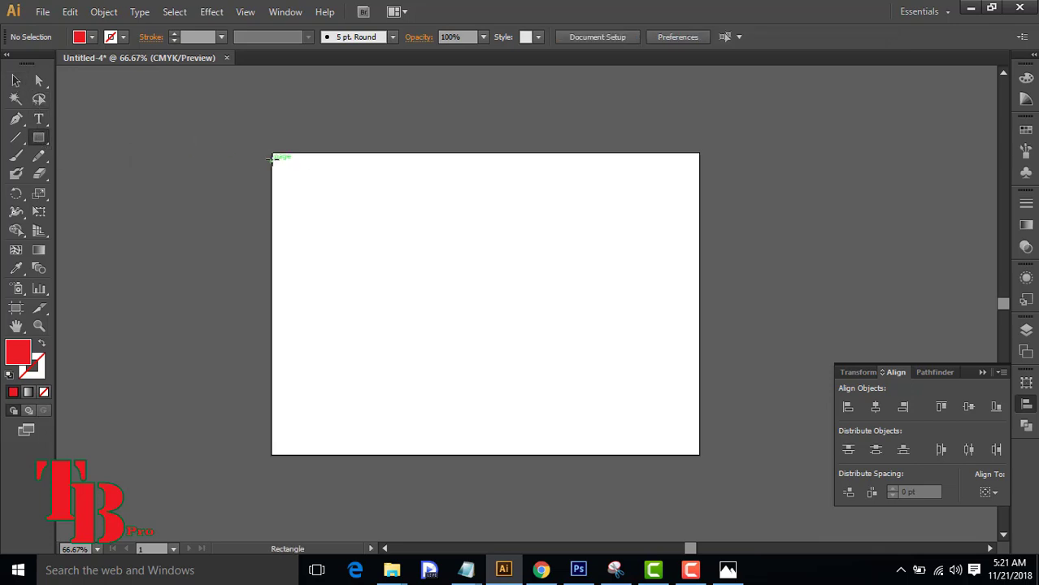
{"action": "left_click_drag", "start_coordinate": [272, 152], "coordinate": [698, 456]}
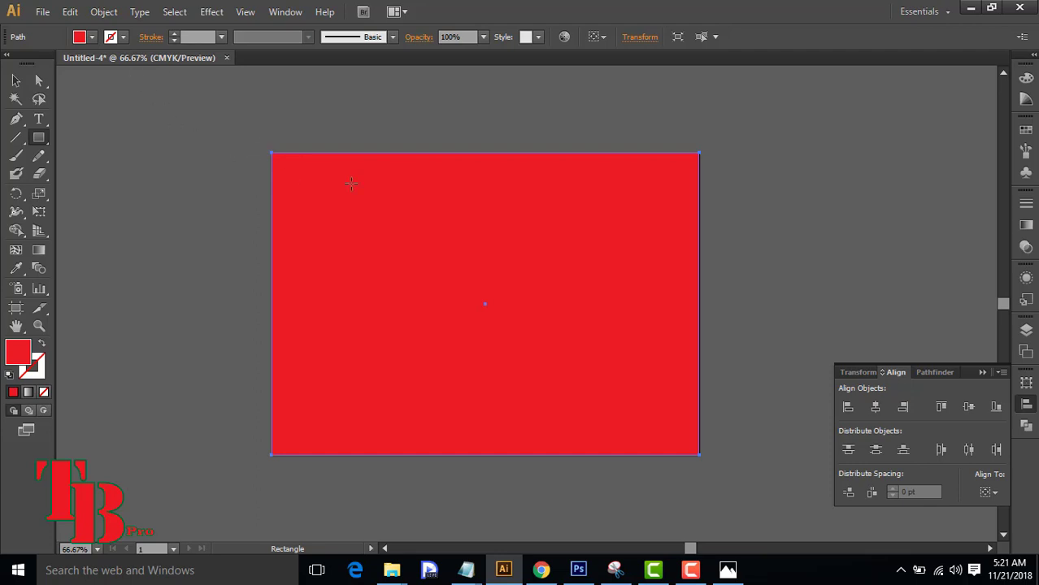
{"action": "left_click", "coordinate": [104, 12]}
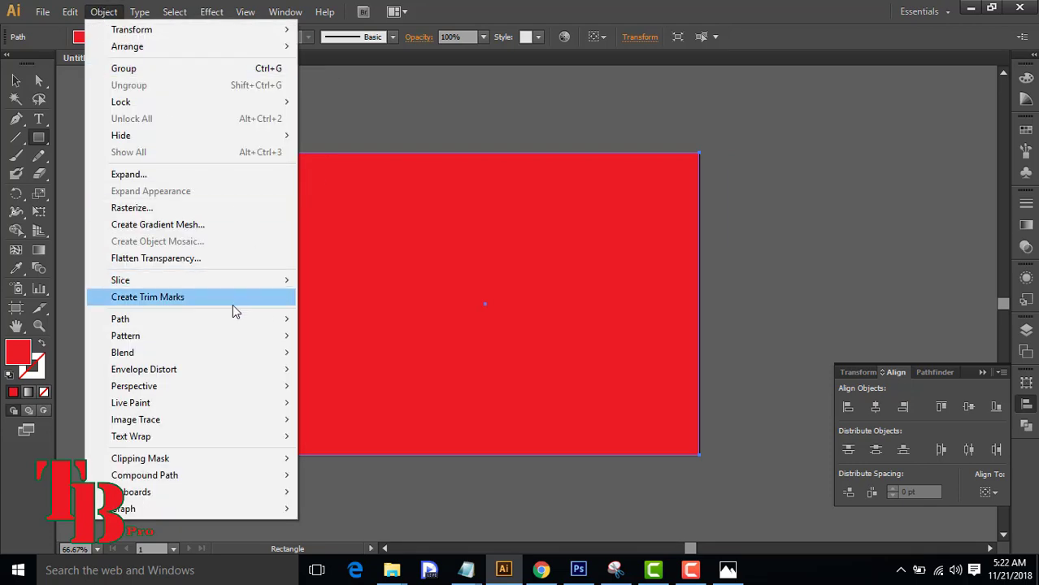
{"action": "mouse_move", "coordinate": [234, 321]}
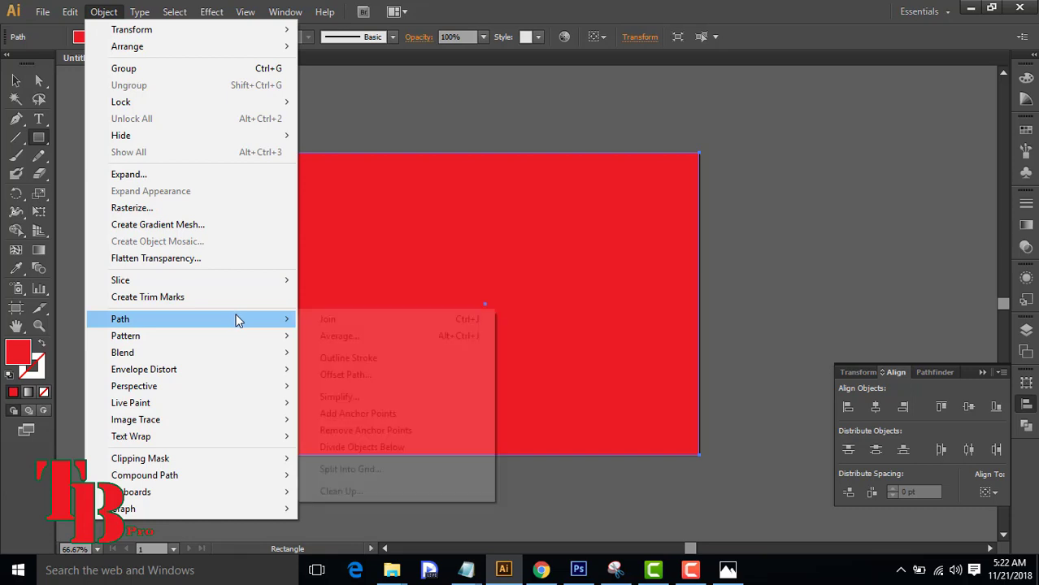
{"action": "left_click", "coordinate": [392, 449]}
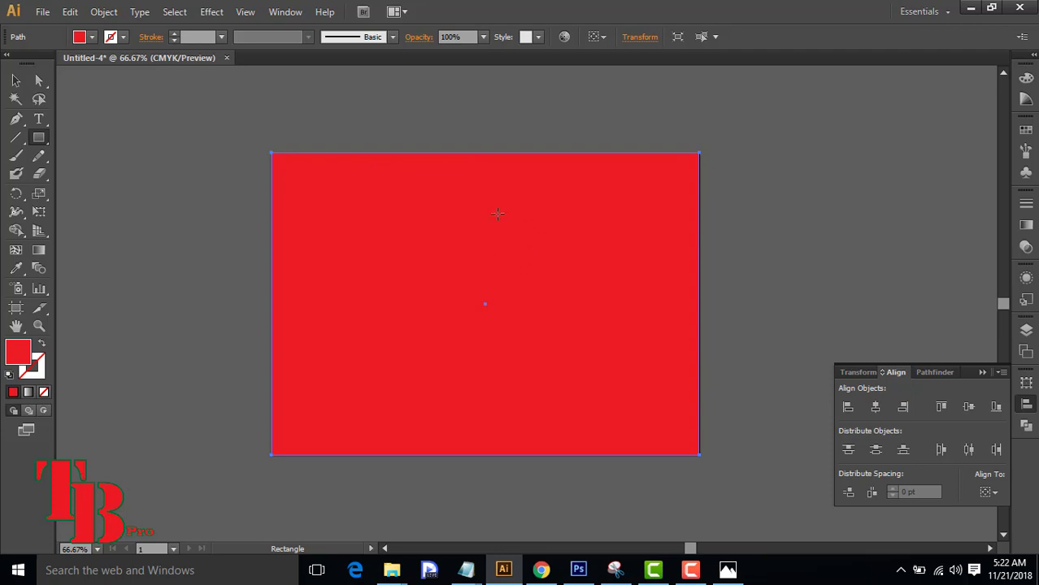
- Split the red rectangle into a grid of 1 row and 3 columns with a 0 pt gutter
{"action": "left_click", "coordinate": [104, 11]}
{"action": "mouse_move", "coordinate": [237, 326]}
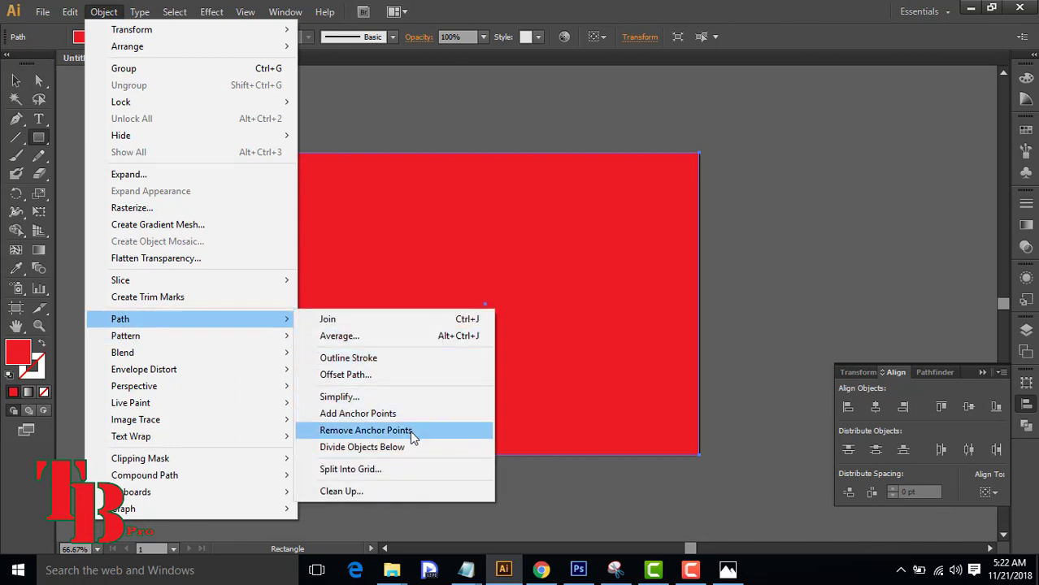
{"action": "left_click", "coordinate": [366, 470]}
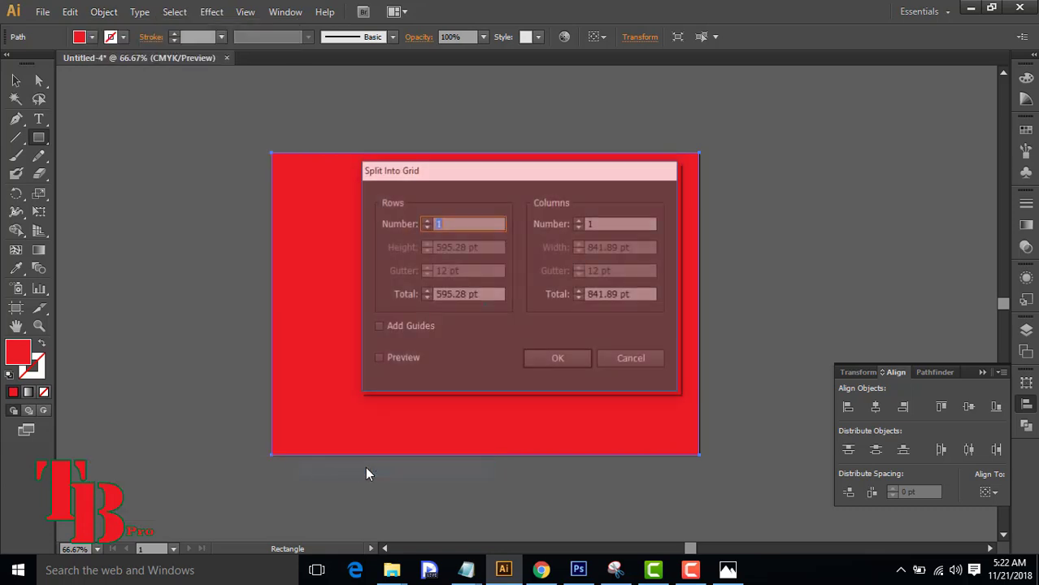
{"action": "left_click_drag", "start_coordinate": [517, 172], "coordinate": [842, 142]}
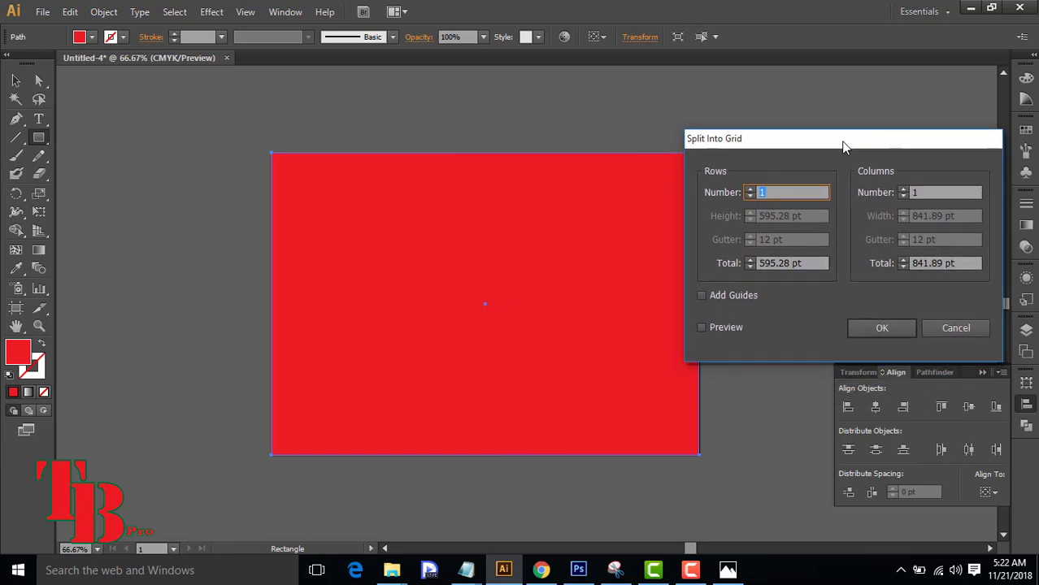
{"action": "left_click", "coordinate": [750, 189]}
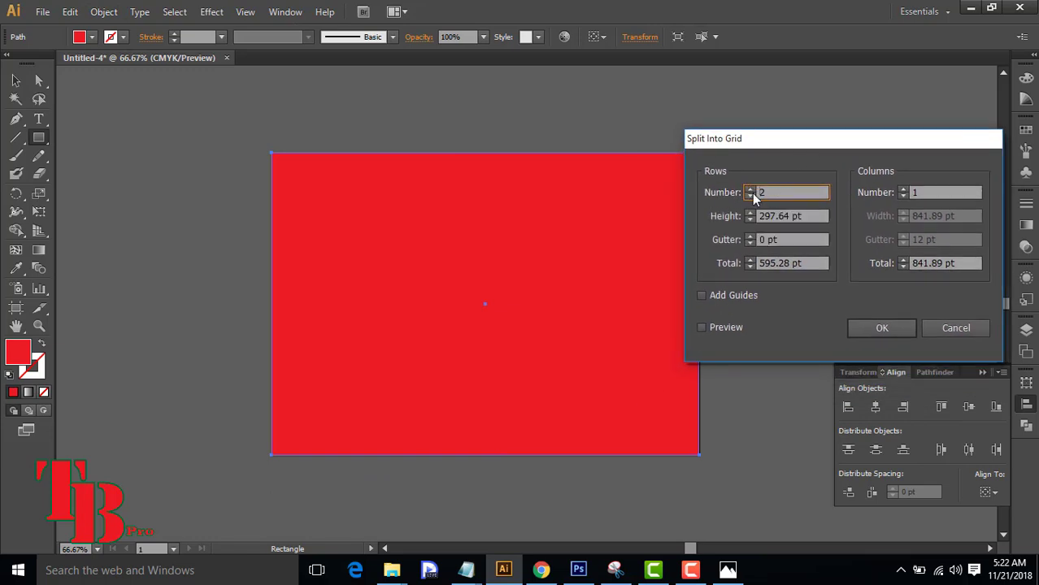
{"action": "left_click", "coordinate": [752, 195]}
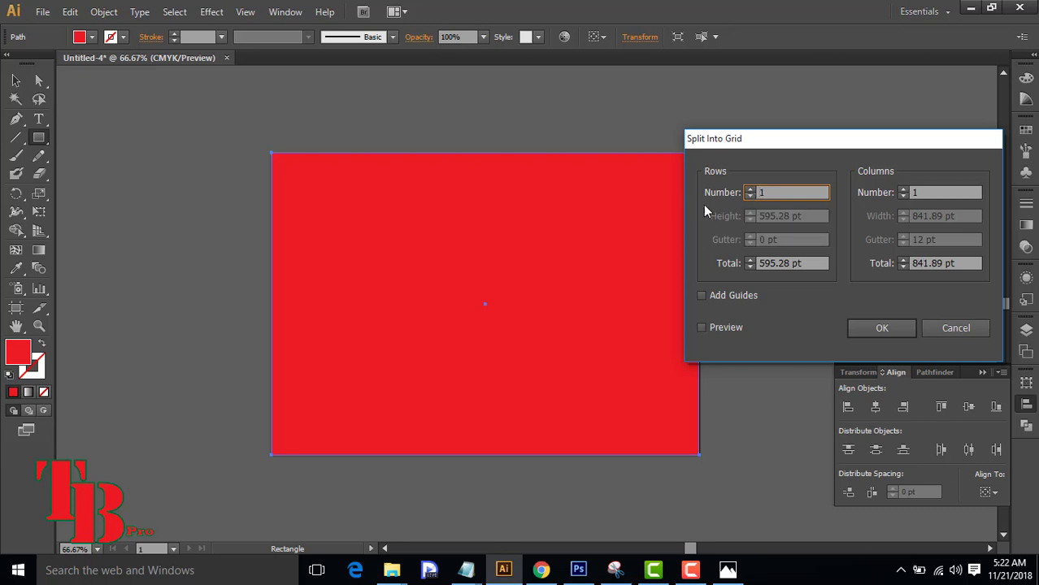
{"action": "left_click", "coordinate": [903, 189]}
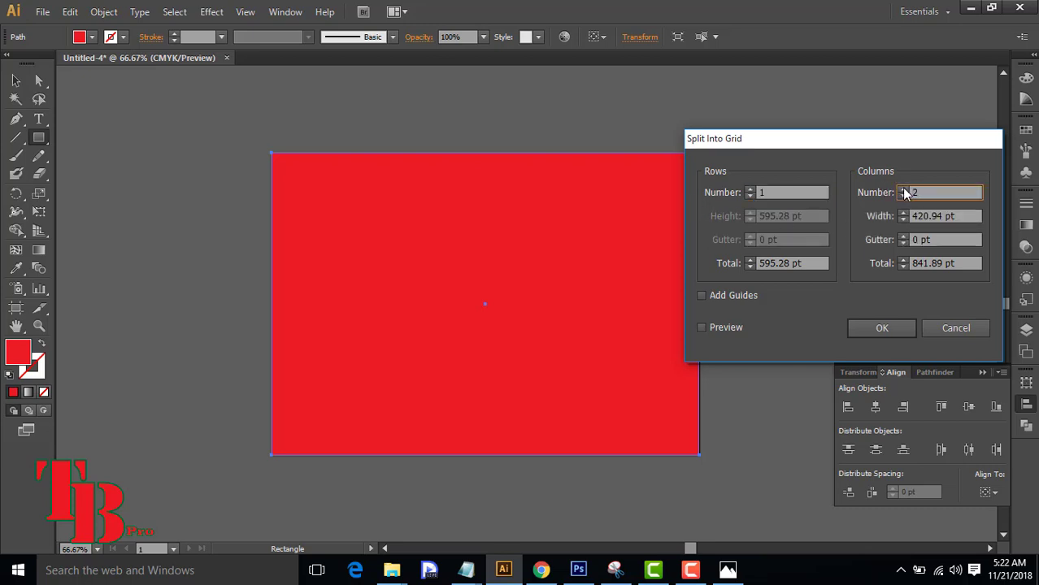
{"action": "left_click", "coordinate": [903, 189]}
{"action": "left_click", "coordinate": [701, 327]}
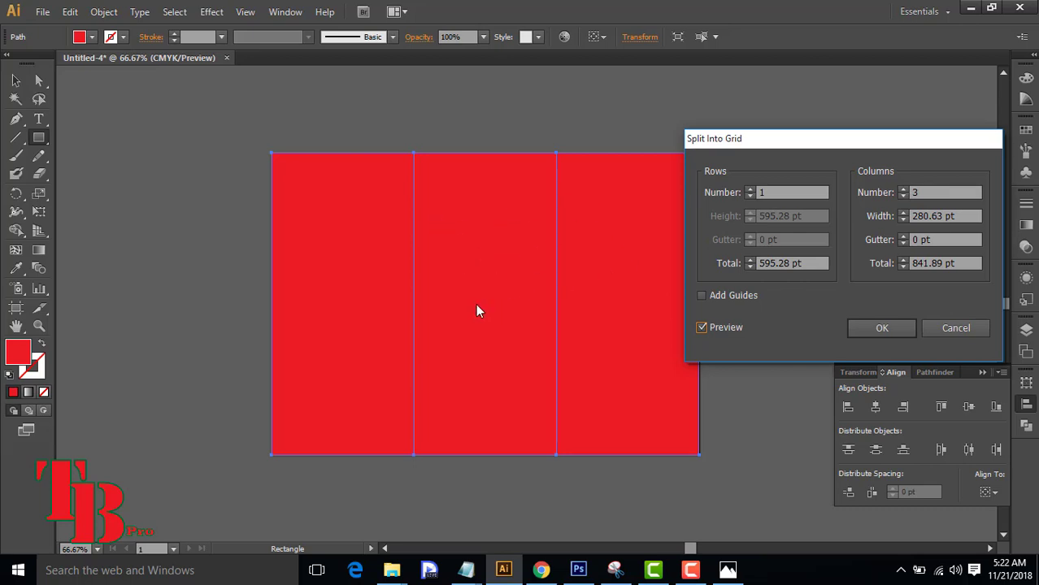
{"action": "left_click", "coordinate": [882, 326]}
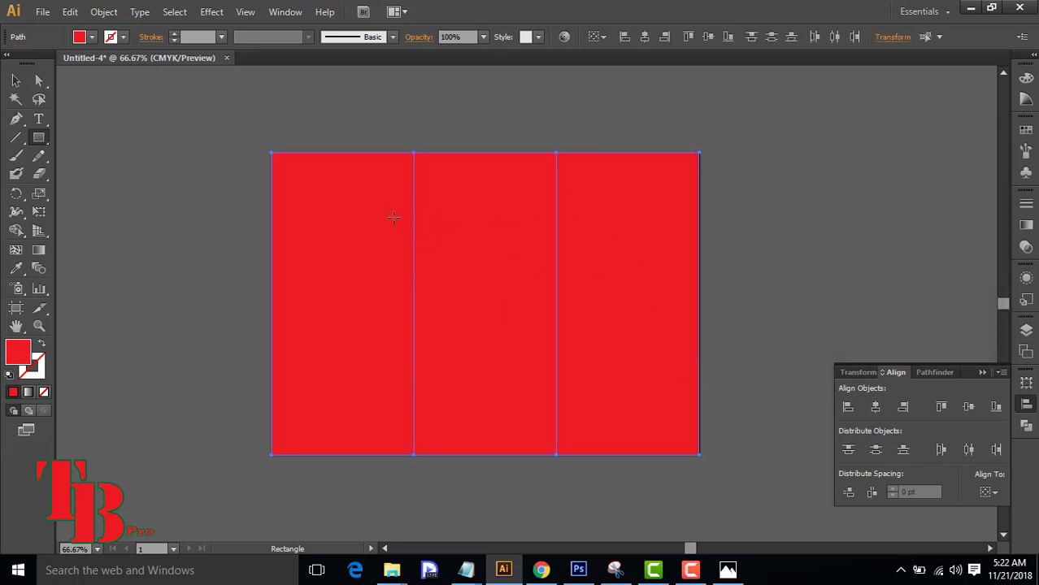
- Select the three column rectangles and collapse the floating Transform, Align and Pathfinder panel group
{"action": "left_click", "coordinate": [15, 81]}
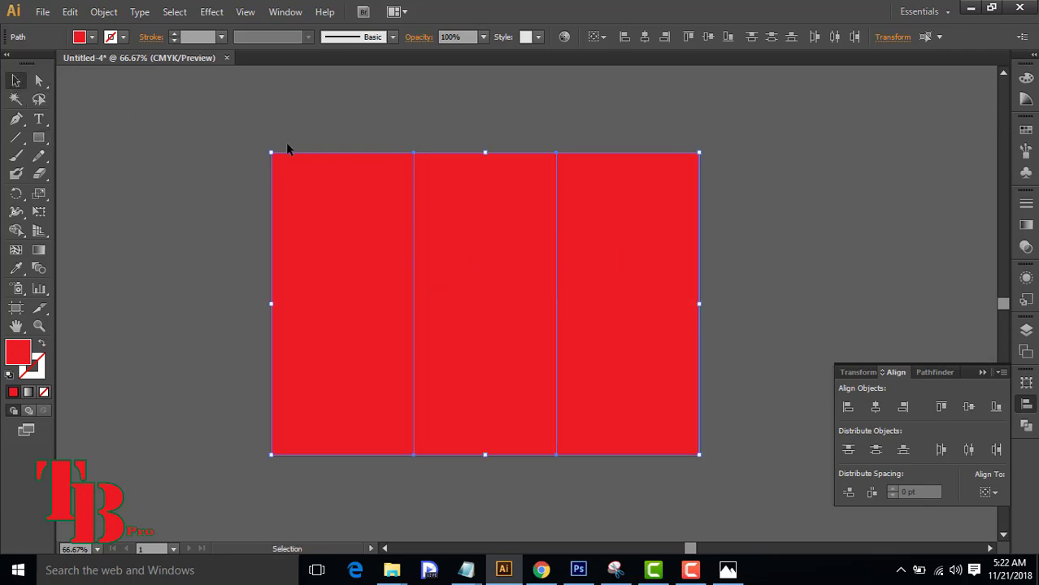
{"action": "left_click", "coordinate": [265, 136]}
{"action": "left_click", "coordinate": [606, 362]}
{"action": "left_click", "coordinate": [930, 372]}
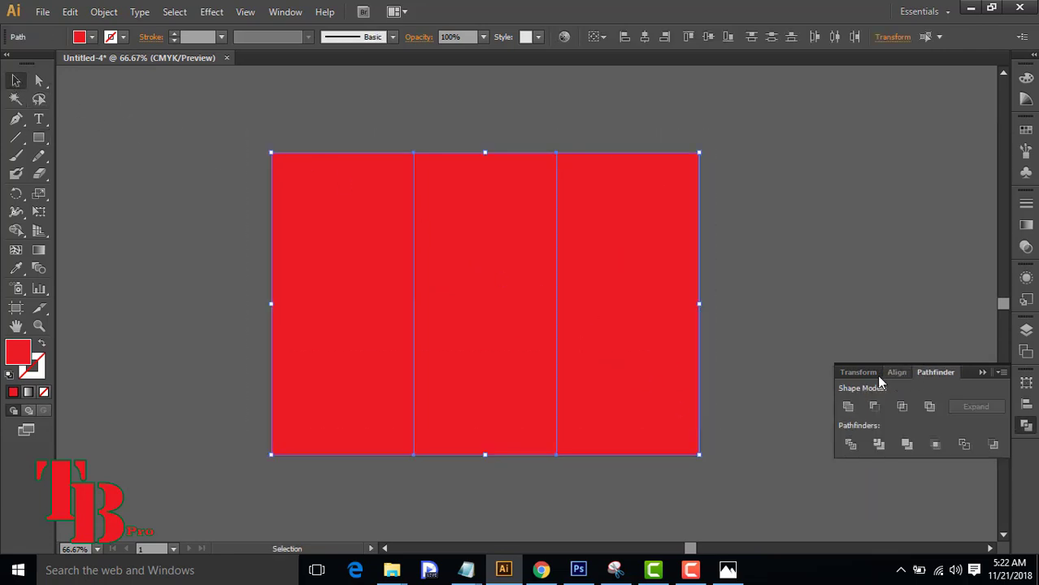
{"action": "left_click", "coordinate": [876, 373]}
{"action": "left_click", "coordinate": [900, 373]}
{"action": "left_click", "coordinate": [936, 372]}
{"action": "left_click", "coordinate": [982, 372]}
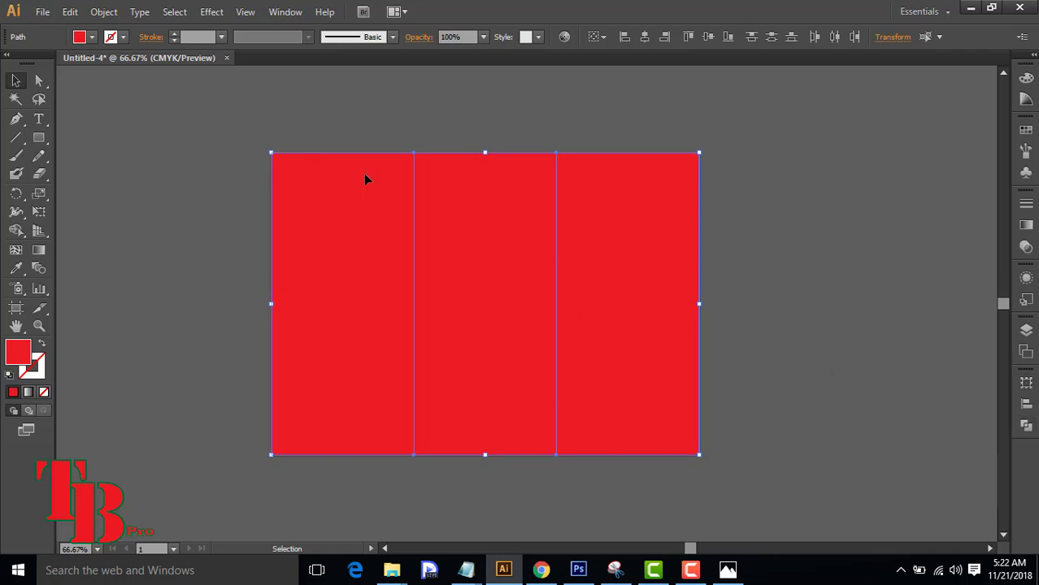
- Fill the middle column rectangle with light blue to set it apart from the red outer columns
{"action": "left_click", "coordinate": [448, 139]}
{"action": "left_click", "coordinate": [470, 220]}
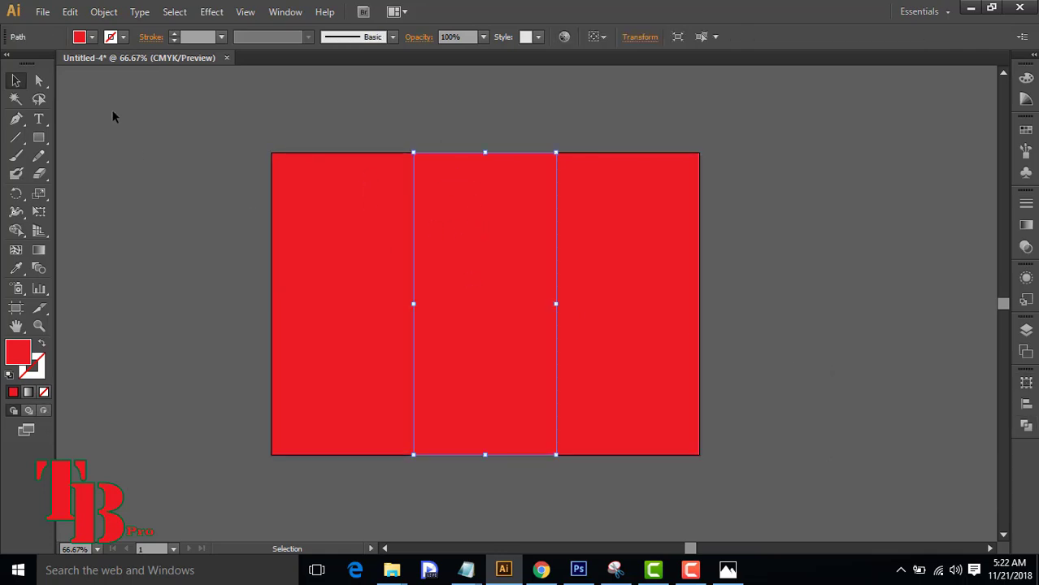
{"action": "left_click", "coordinate": [79, 41]}
{"action": "left_click", "coordinate": [81, 65]}
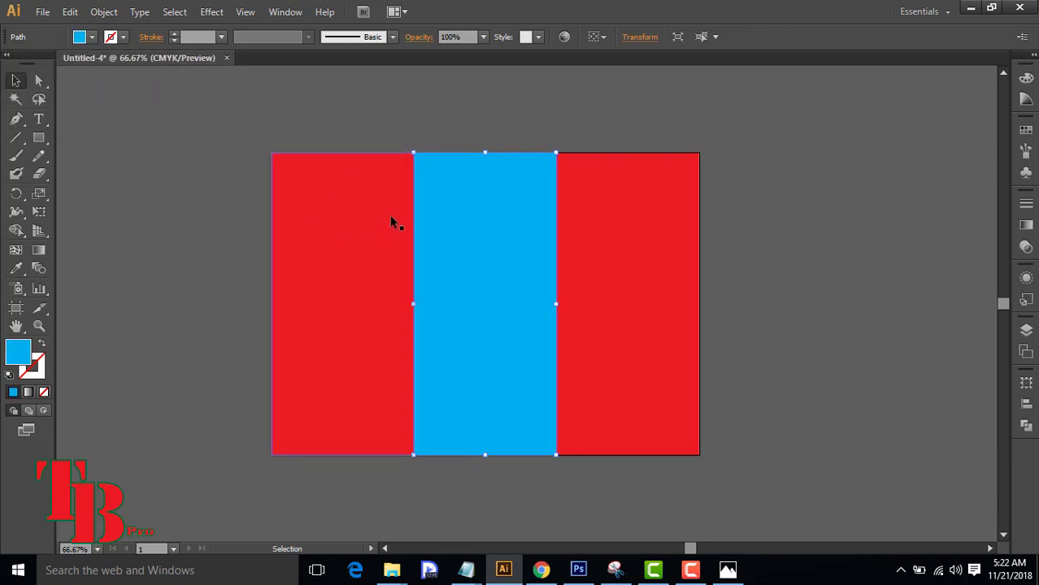
{"action": "left_click", "coordinate": [126, 271]}
{"action": "left_click", "coordinate": [369, 242]}
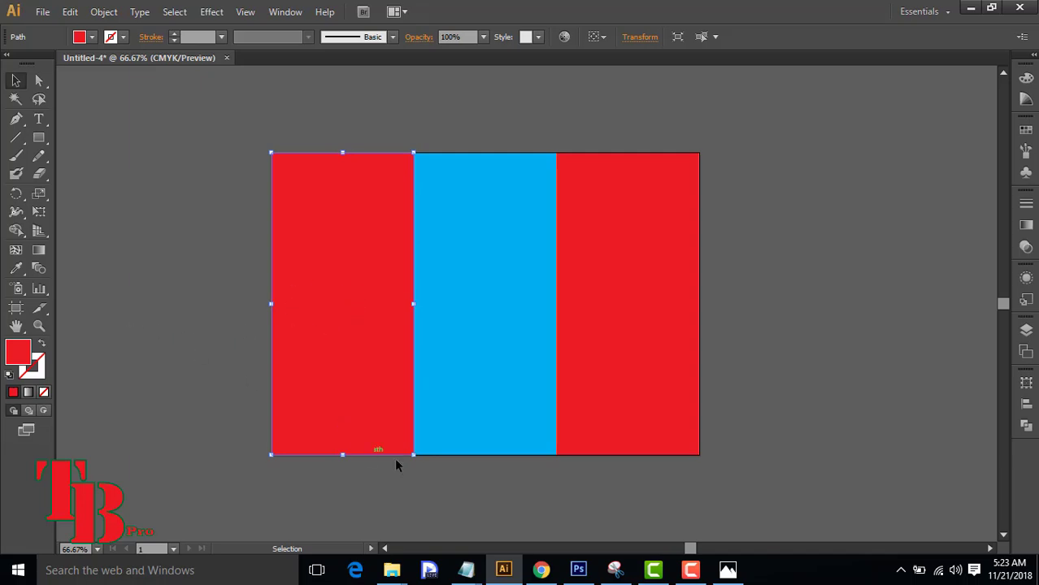
- Place the image CV Class1-P-1-1-01.jpg from the 13.Class-18-11-2018 folder into the document, overlapping the artboard's right column
{"action": "mouse_move", "coordinate": [392, 570]}
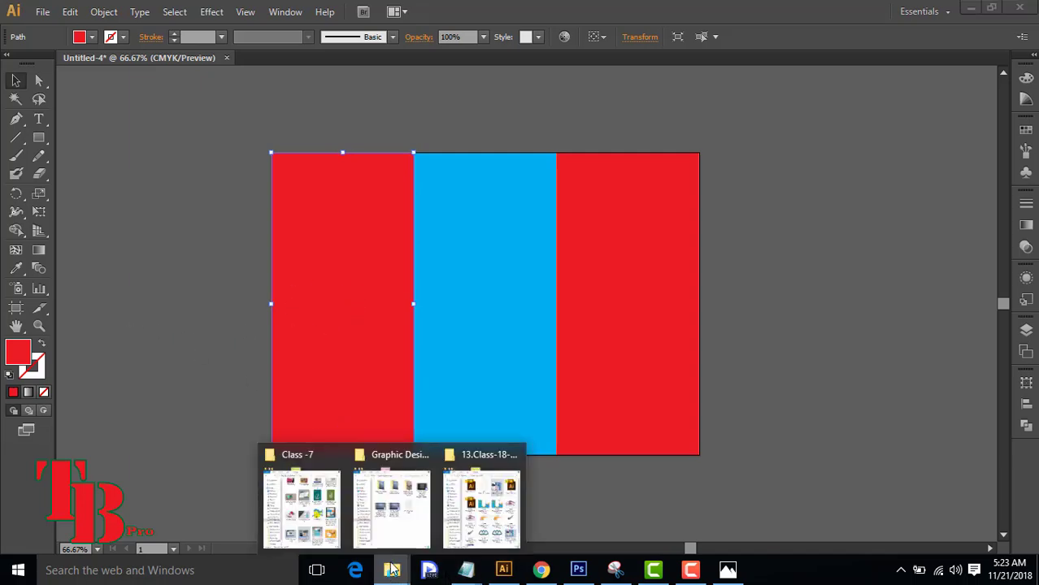
{"action": "mouse_move", "coordinate": [332, 498]}
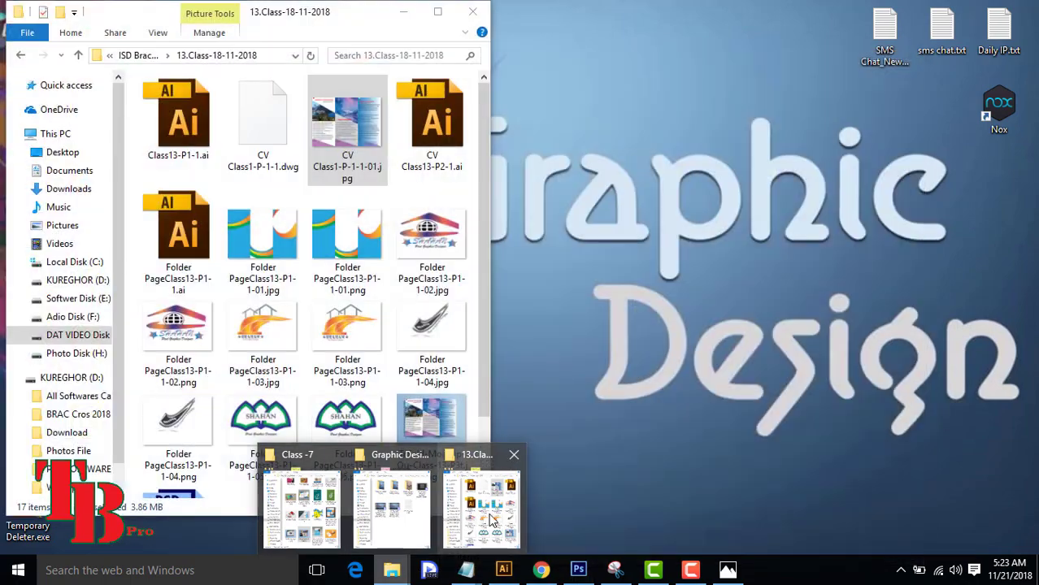
{"action": "left_click", "coordinate": [480, 503]}
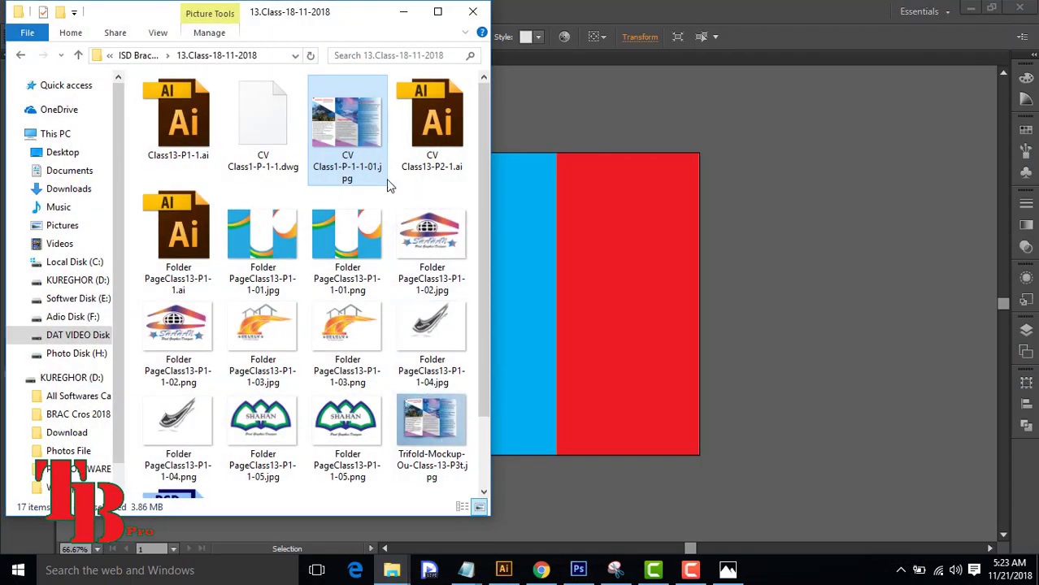
{"action": "left_click_drag", "start_coordinate": [361, 142], "coordinate": [766, 292]}
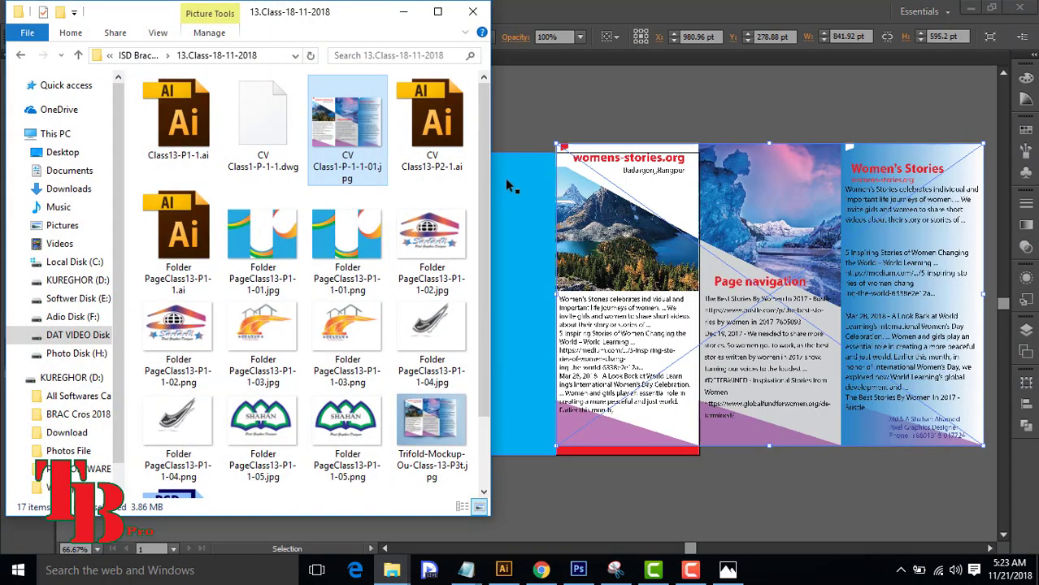
- Move the placed brochure image off the artboard to its left side and embed it in the document
{"action": "left_click", "coordinate": [403, 11]}
{"action": "left_click_drag", "start_coordinate": [805, 228], "coordinate": [85, 230]}
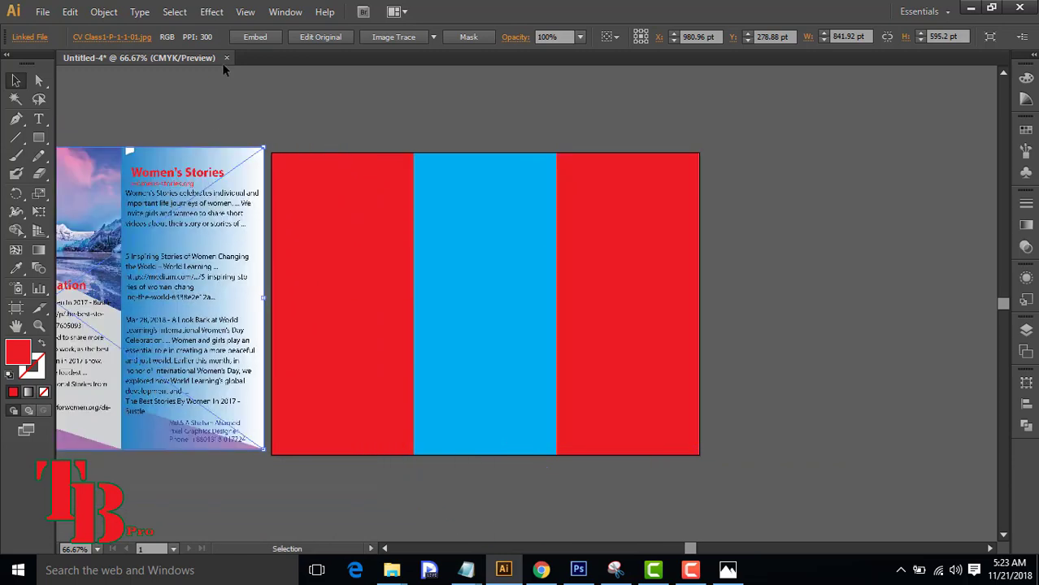
{"action": "left_click", "coordinate": [264, 38]}
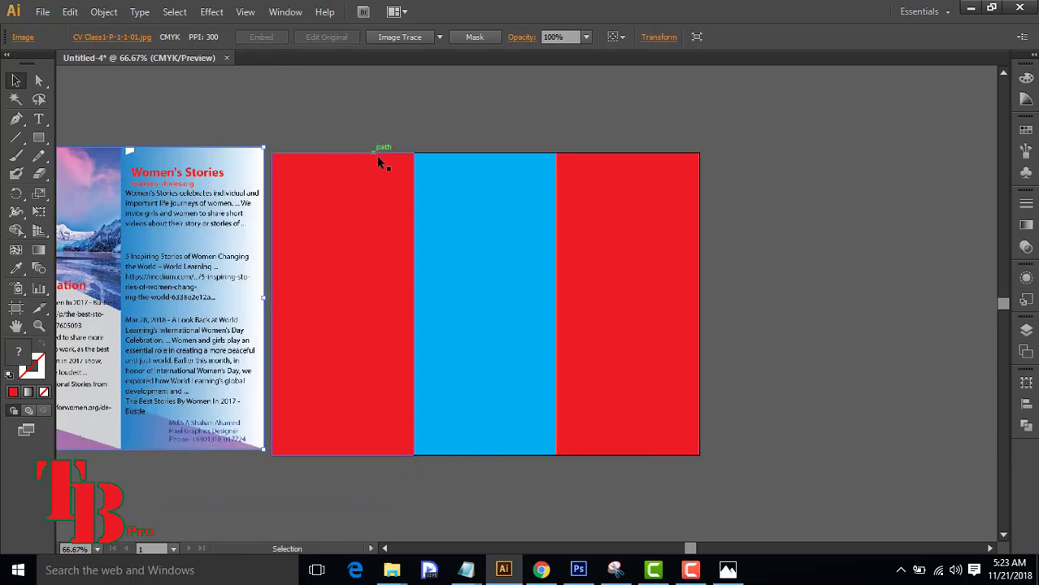
{"action": "left_click_drag", "start_coordinate": [341, 234], "coordinate": [575, 282]}
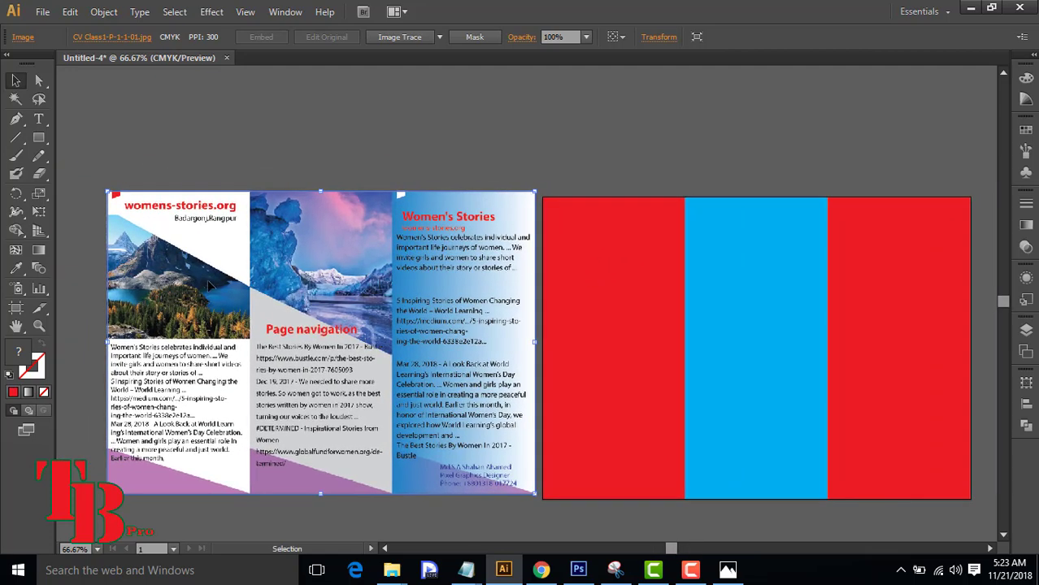
- Shorten the left red rectangle to the upper part of its column and raise its lower-left corner to slant the bottom edge
{"action": "left_click", "coordinate": [568, 276]}
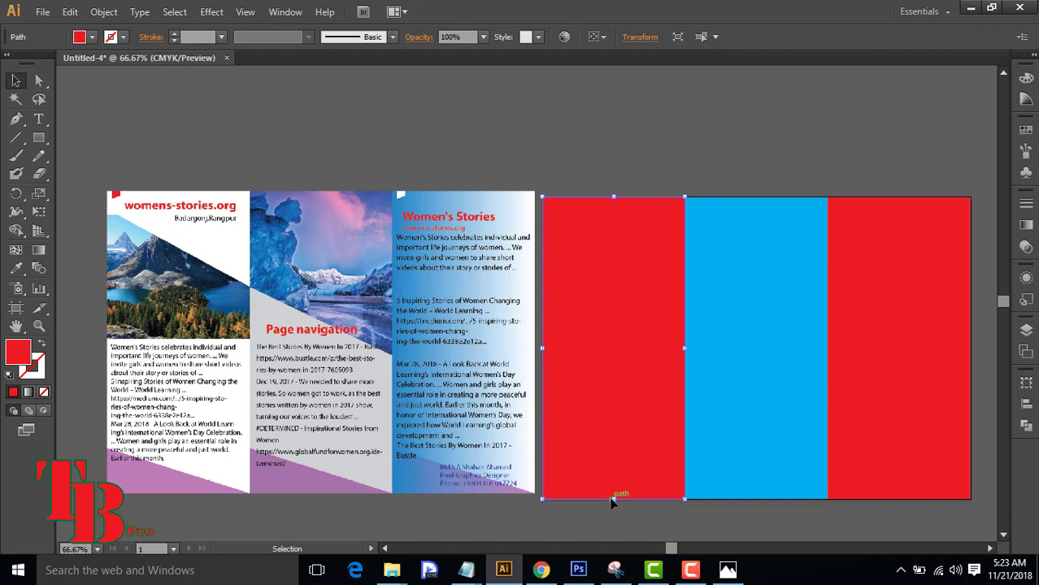
{"action": "left_click_drag", "start_coordinate": [613, 499], "coordinate": [621, 324]}
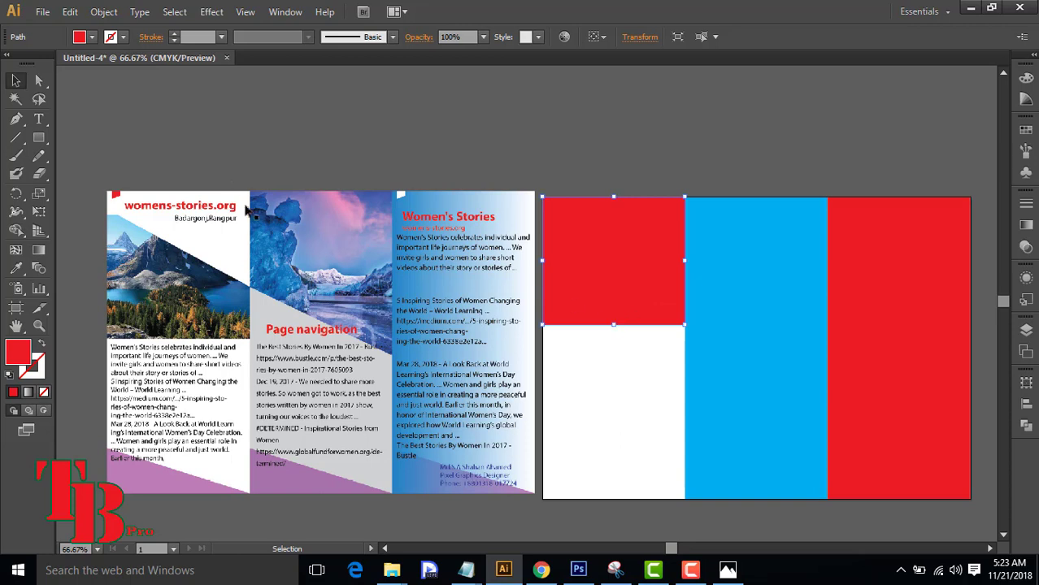
{"action": "left_click", "coordinate": [46, 83]}
{"action": "left_click", "coordinate": [539, 350]}
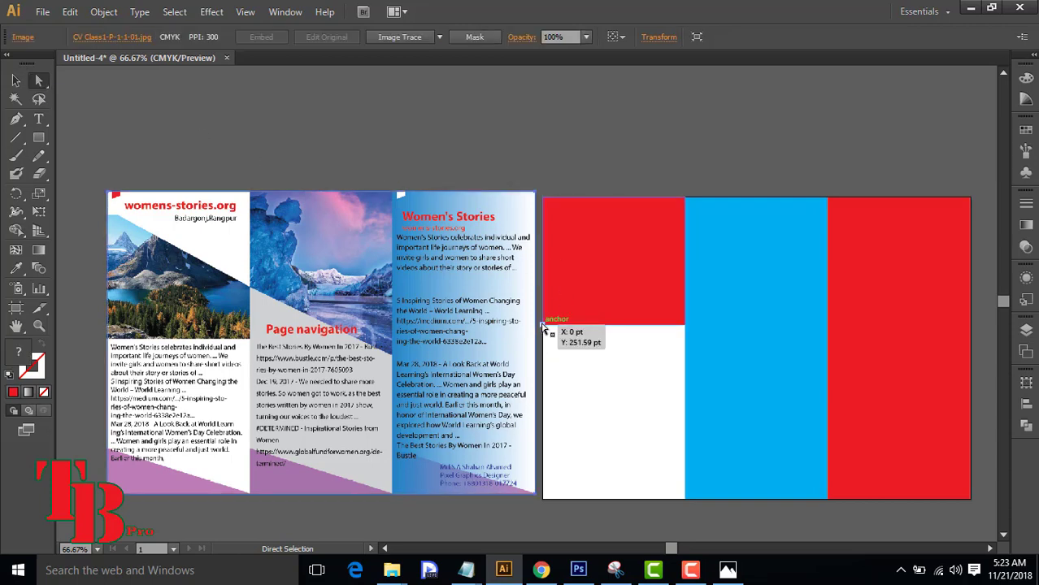
{"action": "left_click_drag", "start_coordinate": [543, 329], "coordinate": [544, 246]}
{"action": "left_click", "coordinate": [564, 174]}
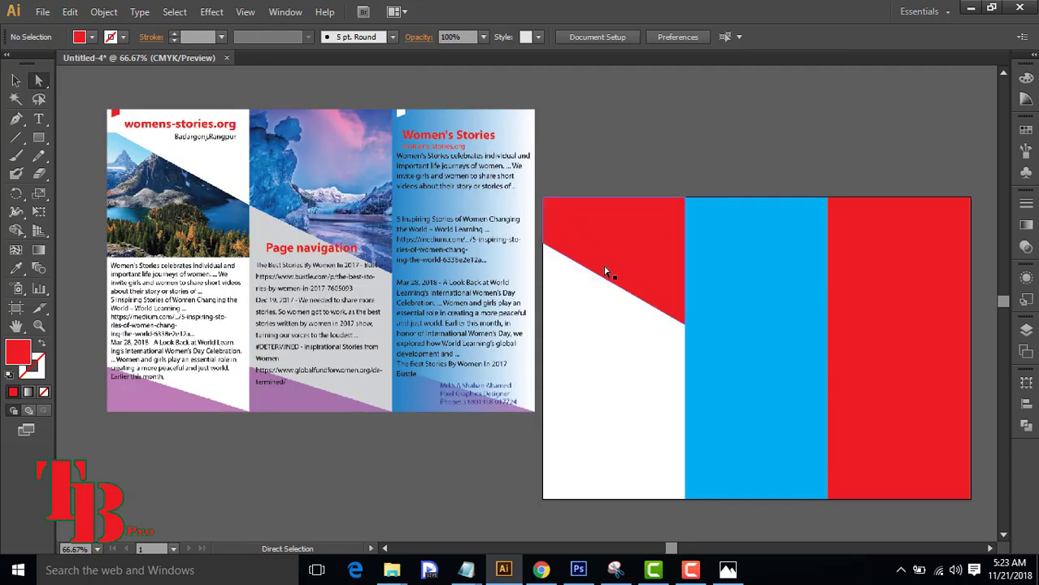
{"action": "scroll", "coordinate": [607, 287], "scroll_direction": "down", "scroll_amount": 1}
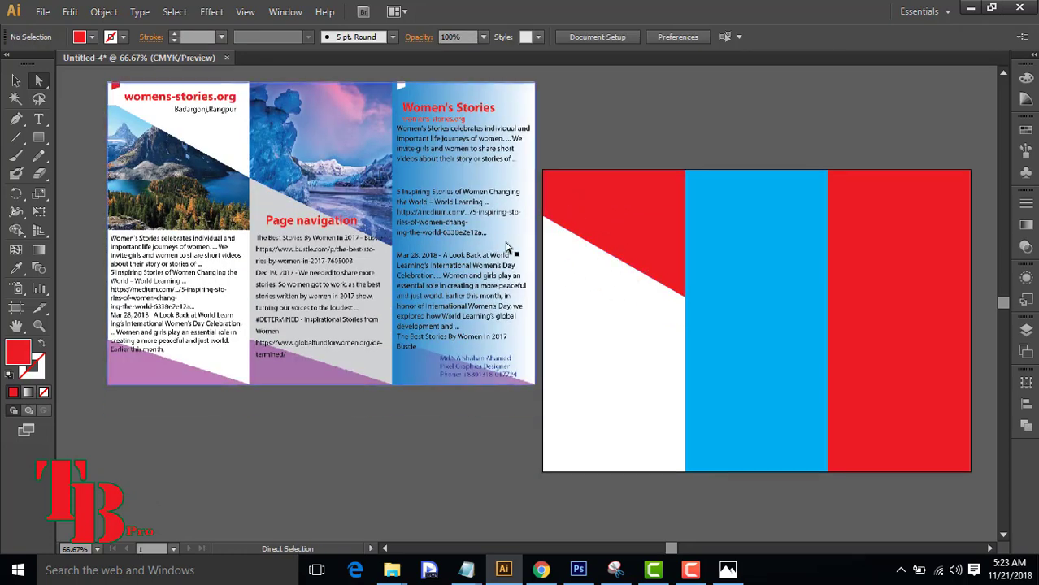
{"action": "scroll", "coordinate": [597, 273], "scroll_direction": "up", "scroll_amount": 1}
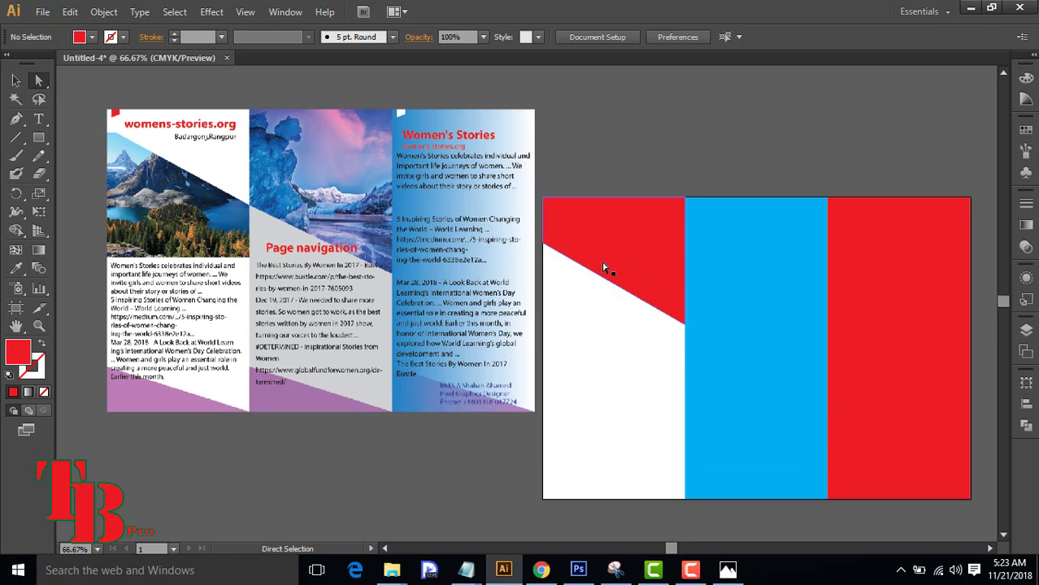
{"action": "left_click", "coordinate": [748, 277]}
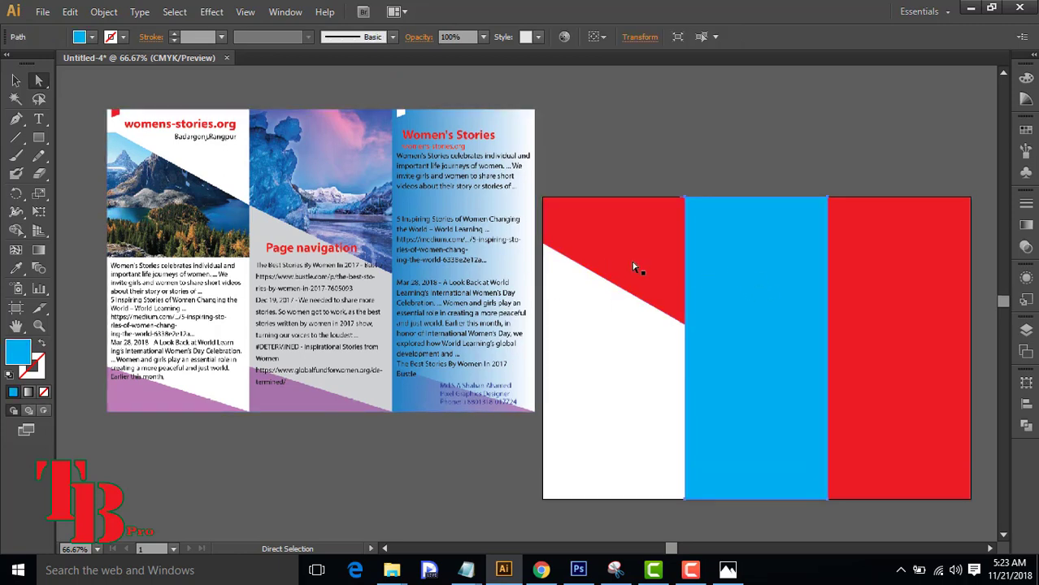
{"action": "left_click", "coordinate": [828, 202]}
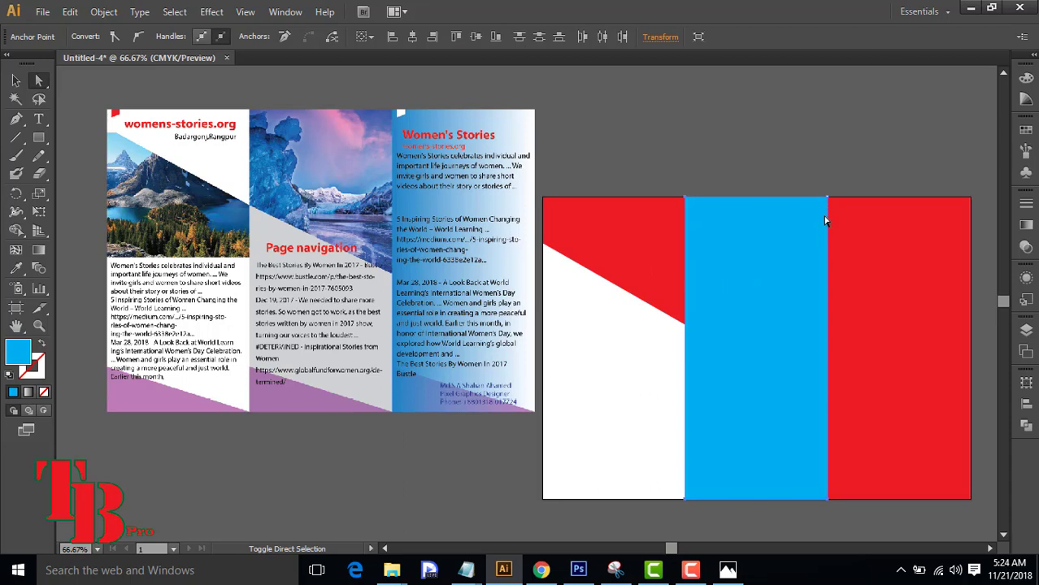
{"action": "key", "text": "v"}
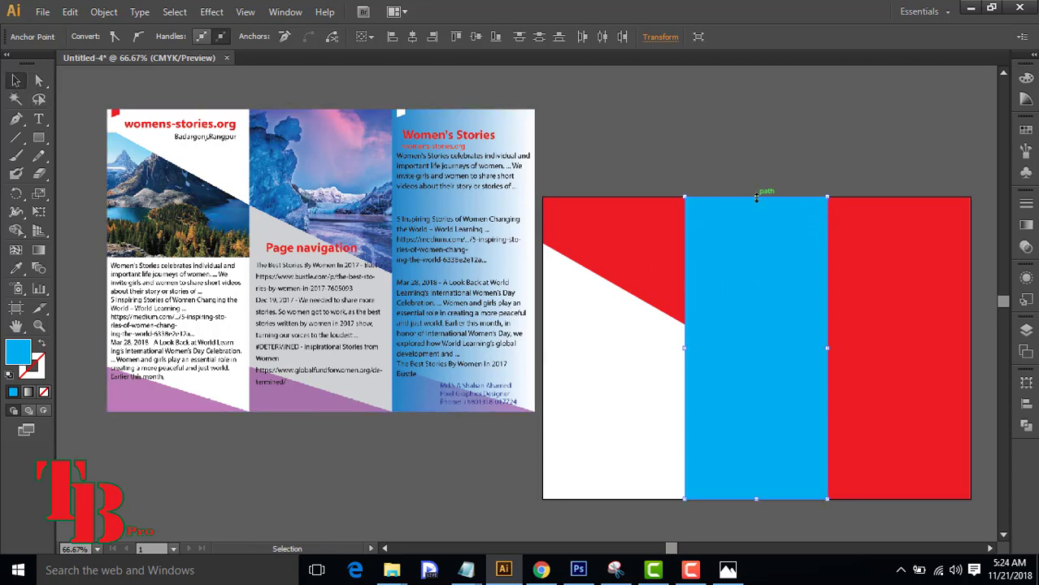
{"action": "left_click_drag", "start_coordinate": [756, 197], "coordinate": [756, 326]}
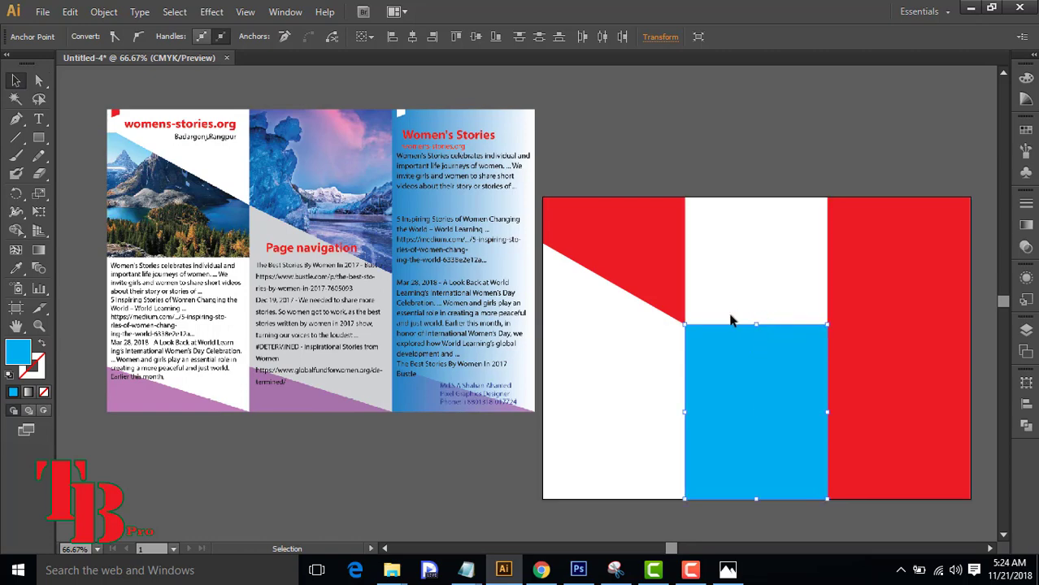
{"action": "scroll", "coordinate": [728, 300], "scroll_direction": "down", "scroll_amount": 4}
{"action": "scroll", "coordinate": [726, 285], "scroll_direction": "up", "scroll_amount": 3}
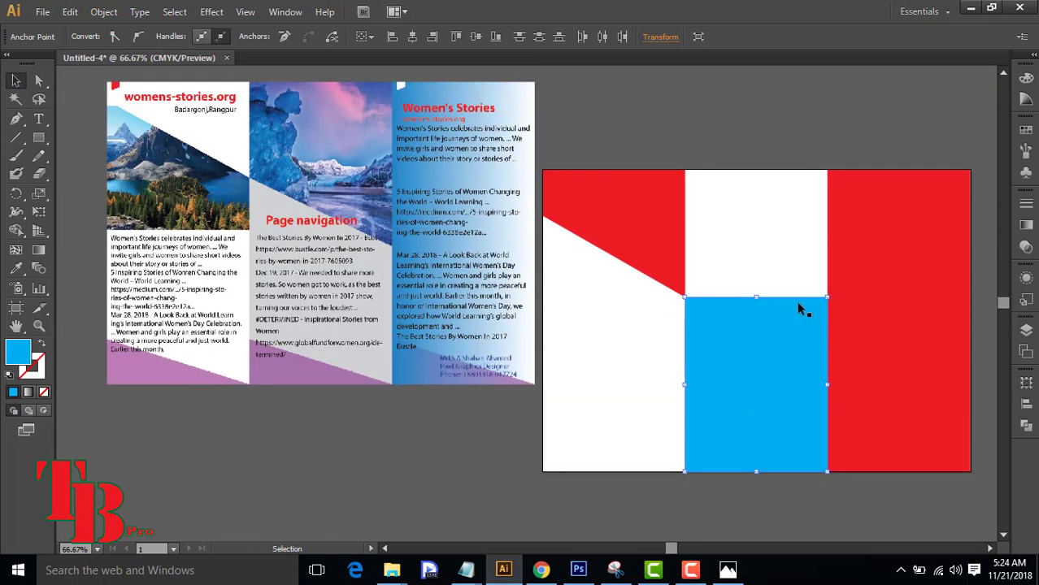
{"action": "left_click", "coordinate": [38, 81]}
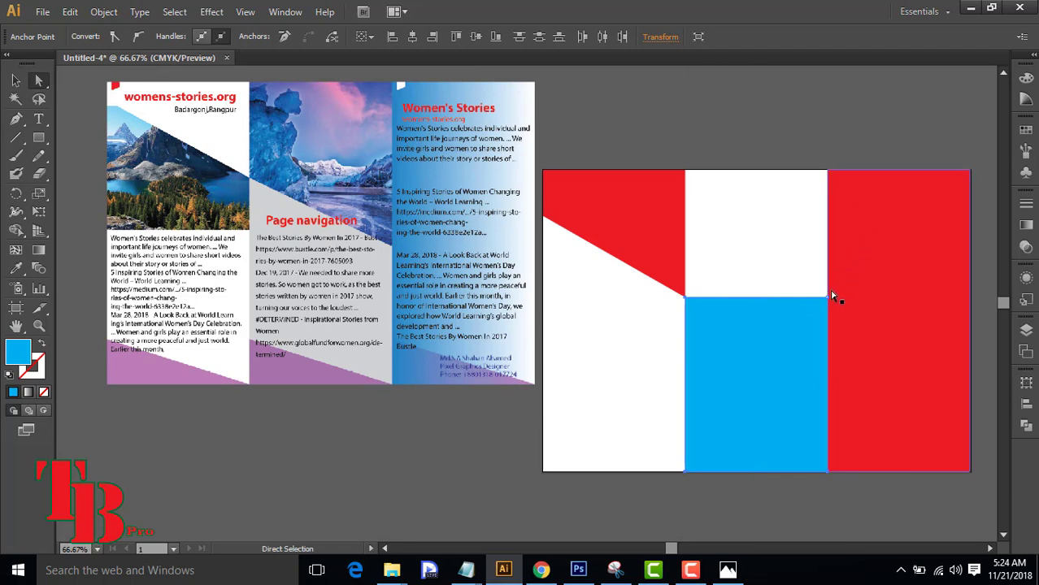
{"action": "left_click_drag", "start_coordinate": [833, 296], "coordinate": [829, 300]}
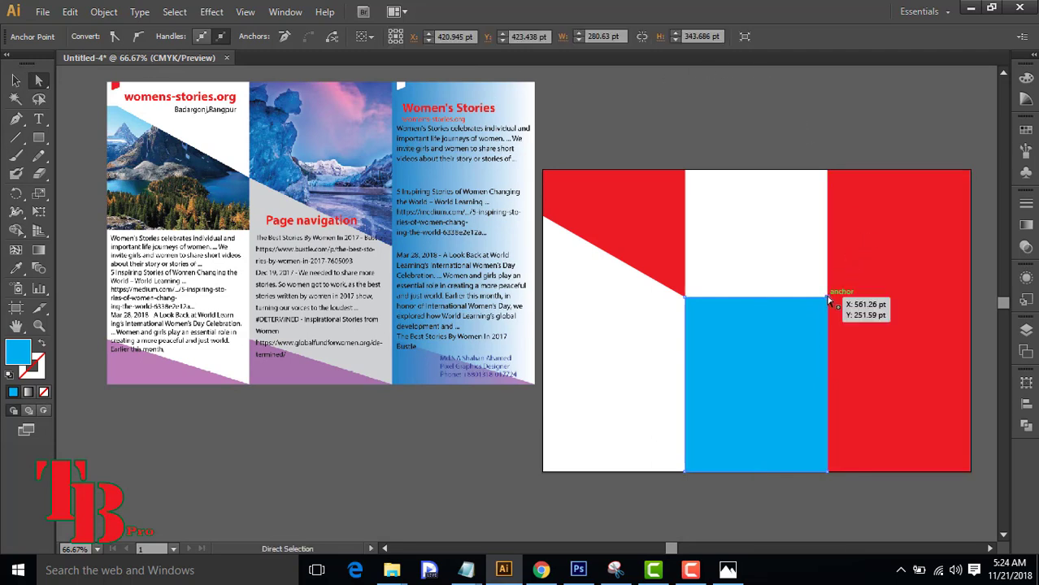
{"action": "key", "text": "ctrl+z"}
{"action": "key", "text": "ctrl+z"}
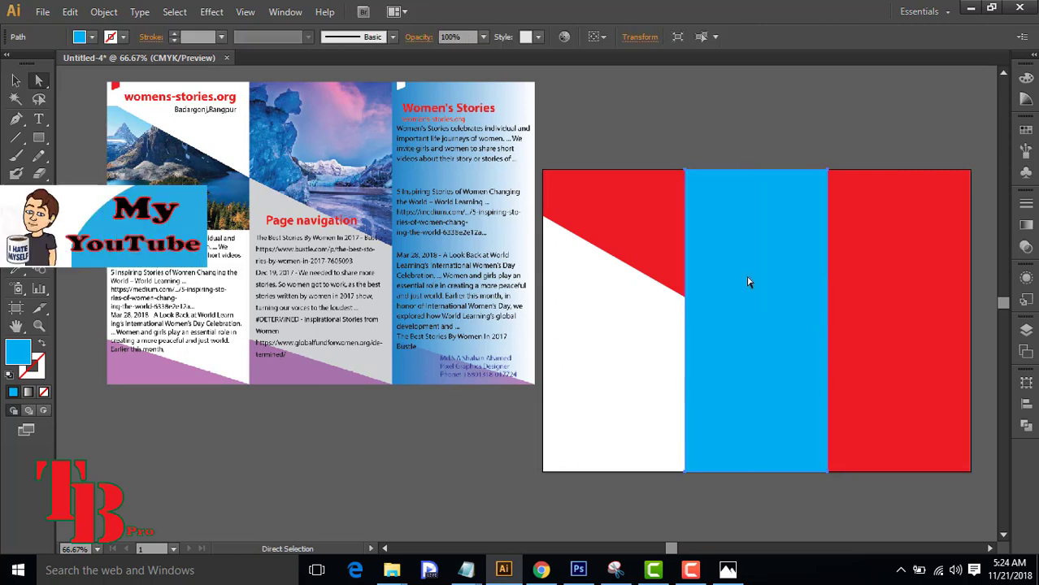
- Create a shortened copy of the middle light-blue rectangle, its top edge level with the lowest corner of the slanted red shape
{"action": "key", "text": "v"}
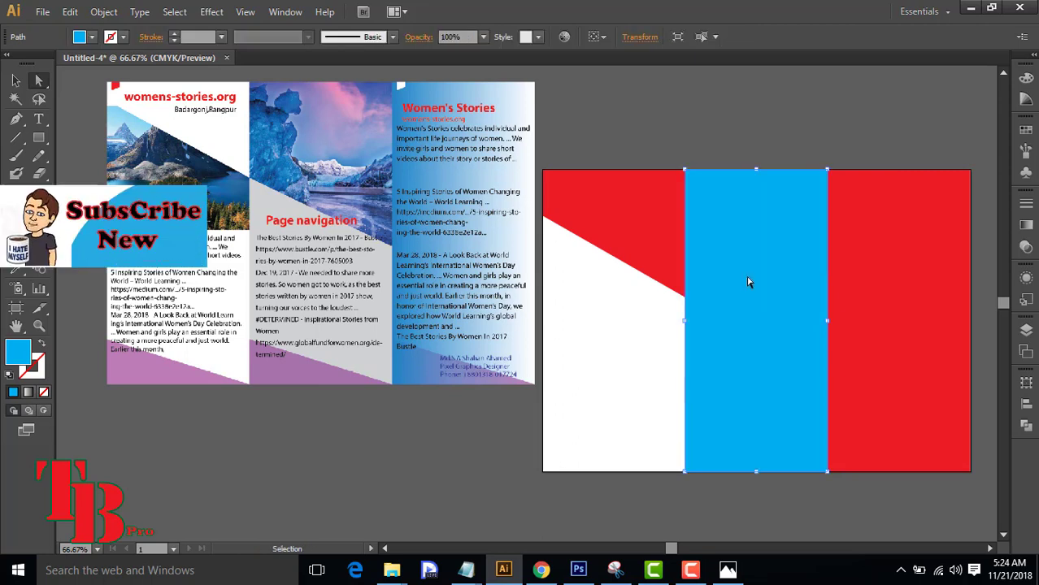
{"action": "key", "text": "a"}
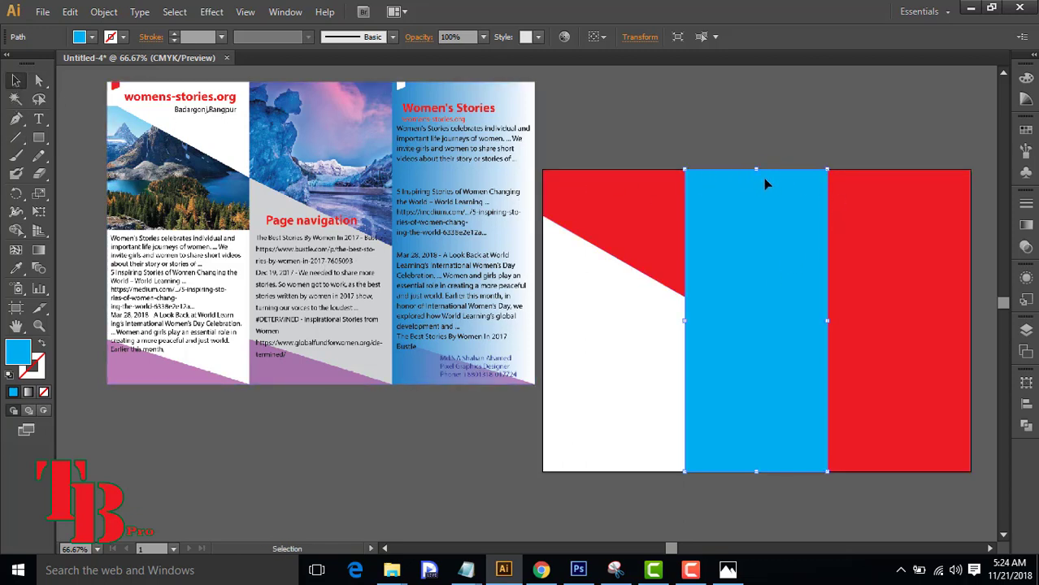
{"action": "left_click_drag", "start_coordinate": [756, 171], "coordinate": [759, 298]}
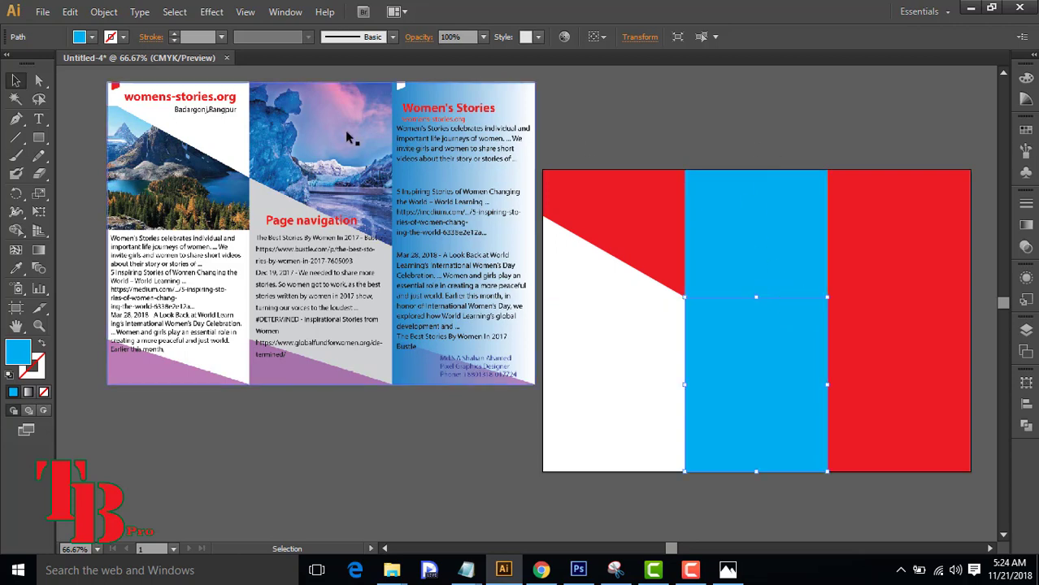
{"action": "left_click", "coordinate": [37, 84]}
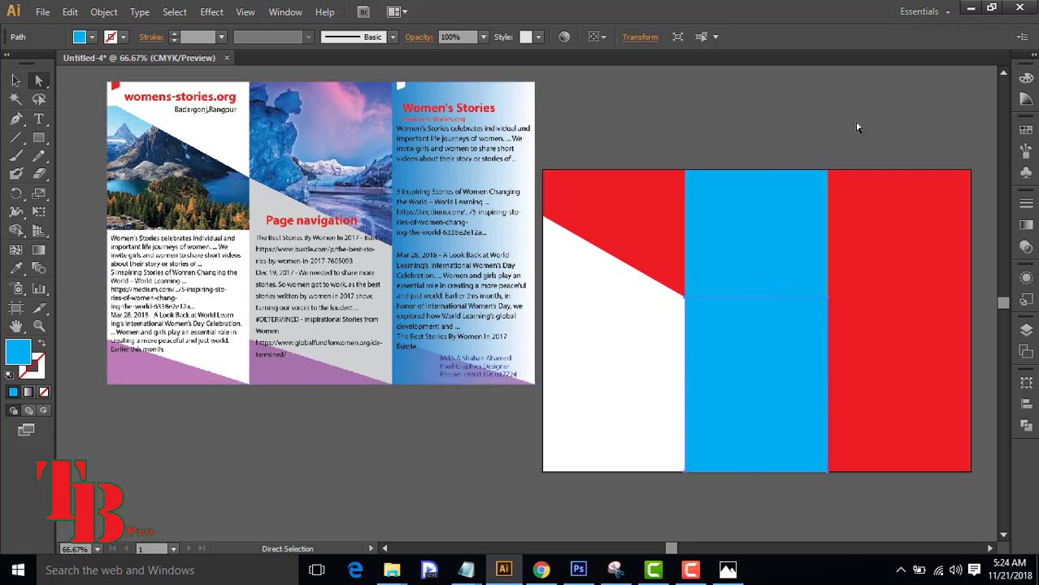
{"action": "left_click", "coordinate": [857, 128]}
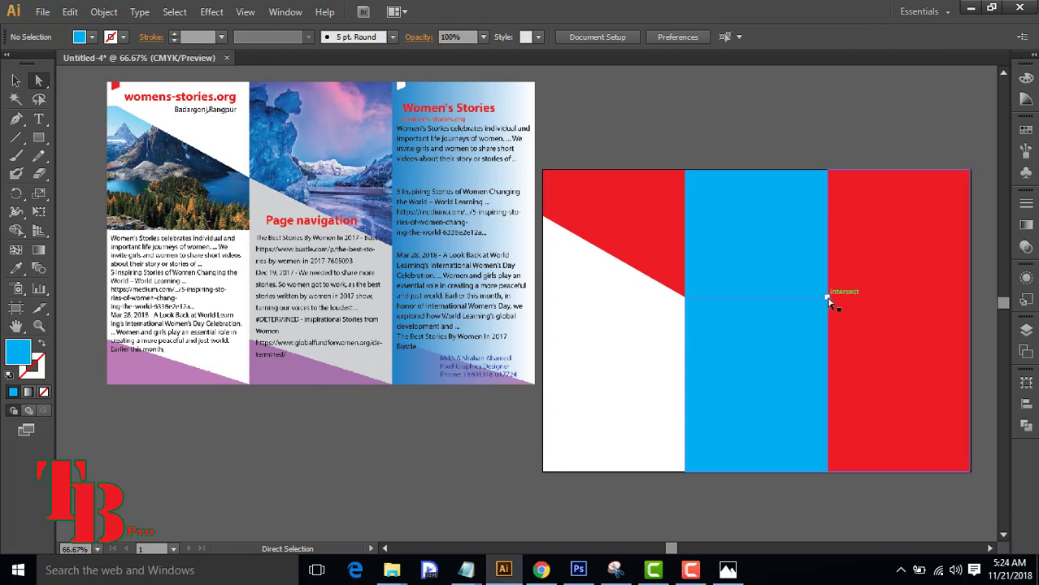
{"action": "mouse_move", "coordinate": [828, 297]}
{"action": "left_mouse_down"}
{"action": "mouse_move", "coordinate": [833, 315]}
{"action": "mouse_move", "coordinate": [832, 296]}
{"action": "left_mouse_up"}
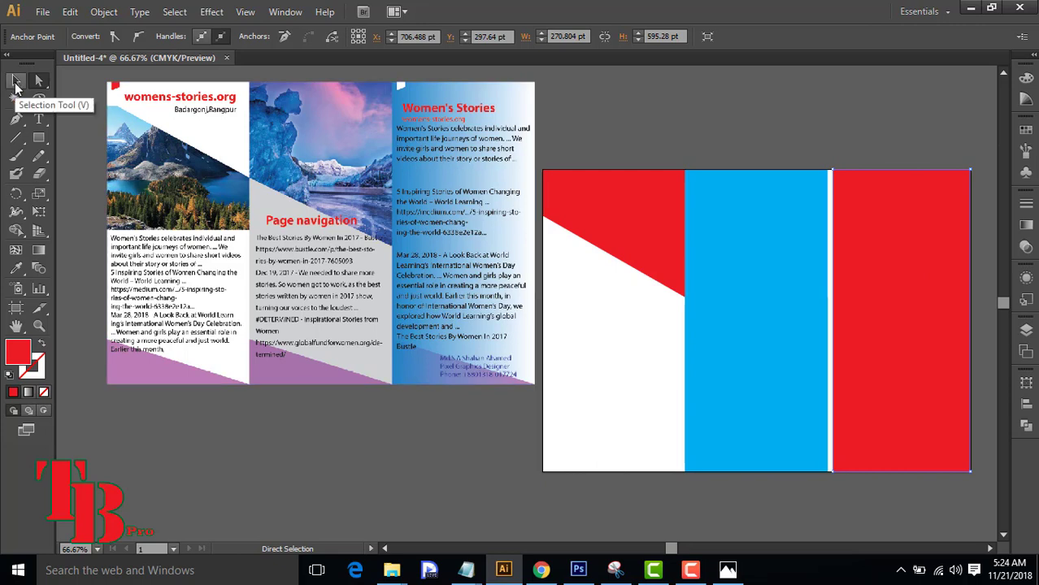
{"action": "key", "text": "ctrl+z"}
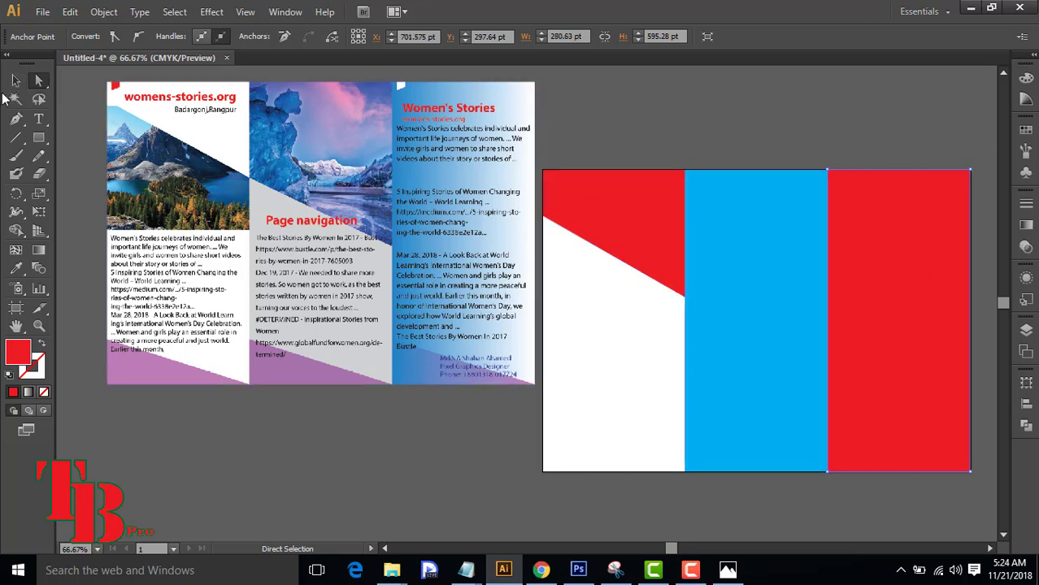
- Move the right red rectangle aside and lower the shortened blue copy's upper-right corner to continue the left shape's slant
{"action": "left_click", "coordinate": [15, 79]}
{"action": "left_click_drag", "start_coordinate": [864, 236], "coordinate": [934, 204]}
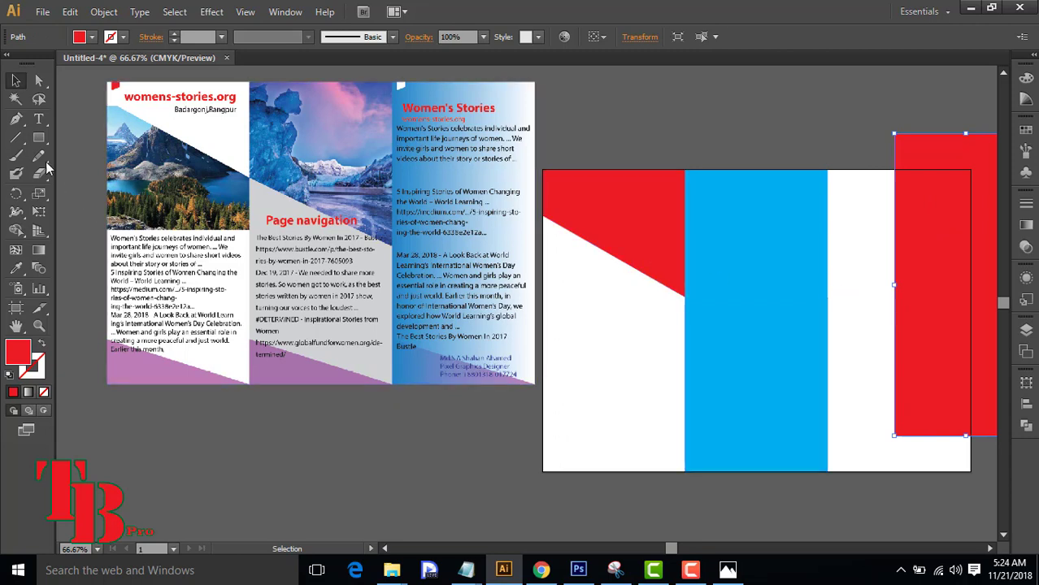
{"action": "left_click", "coordinate": [38, 80]}
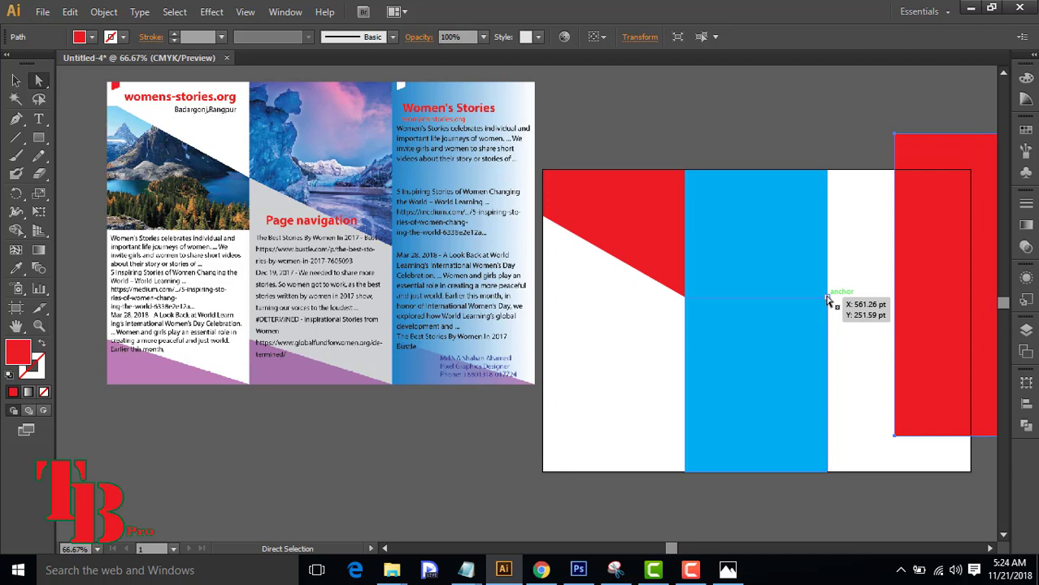
{"action": "left_click_drag", "start_coordinate": [827, 303], "coordinate": [816, 383]}
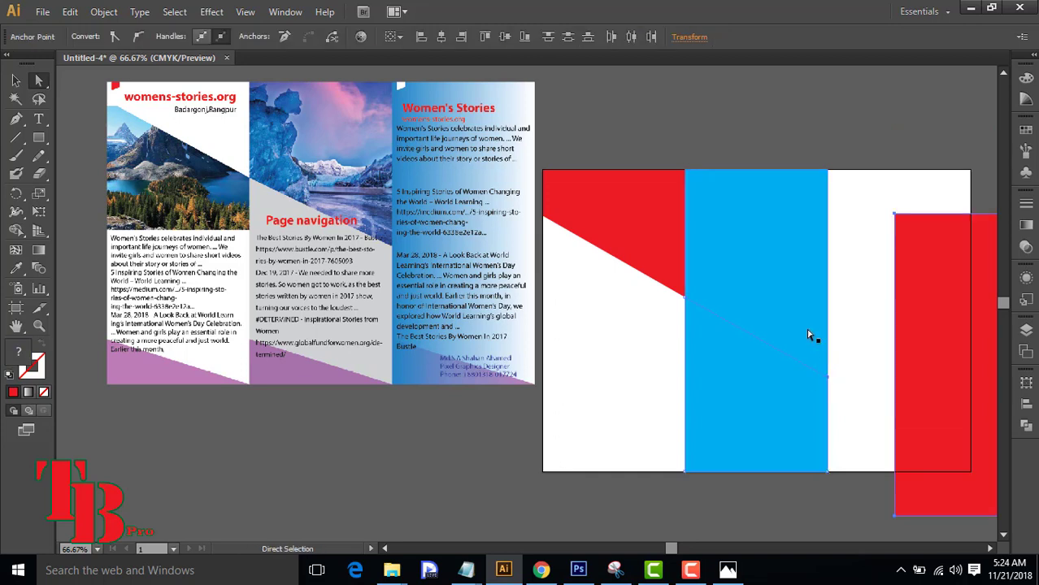
{"action": "left_click", "coordinate": [803, 142]}
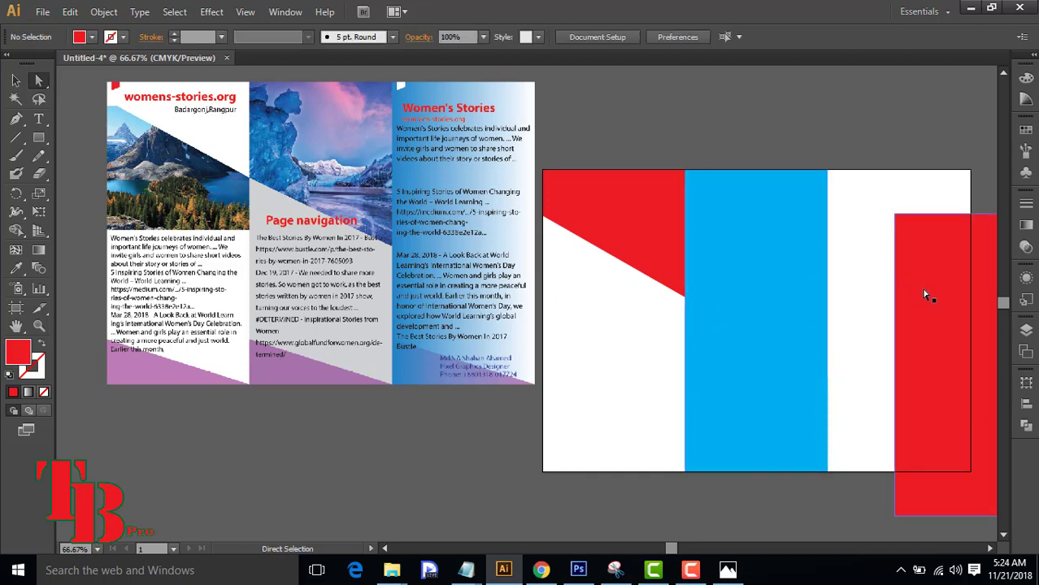
{"action": "left_click", "coordinate": [14, 83]}
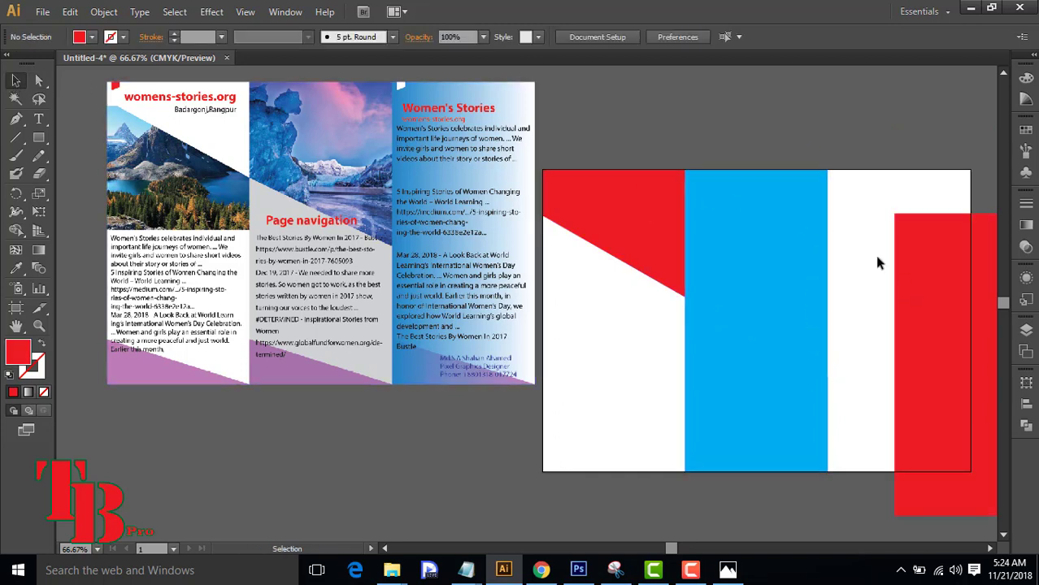
{"action": "left_click_drag", "start_coordinate": [920, 279], "coordinate": [923, 199]}
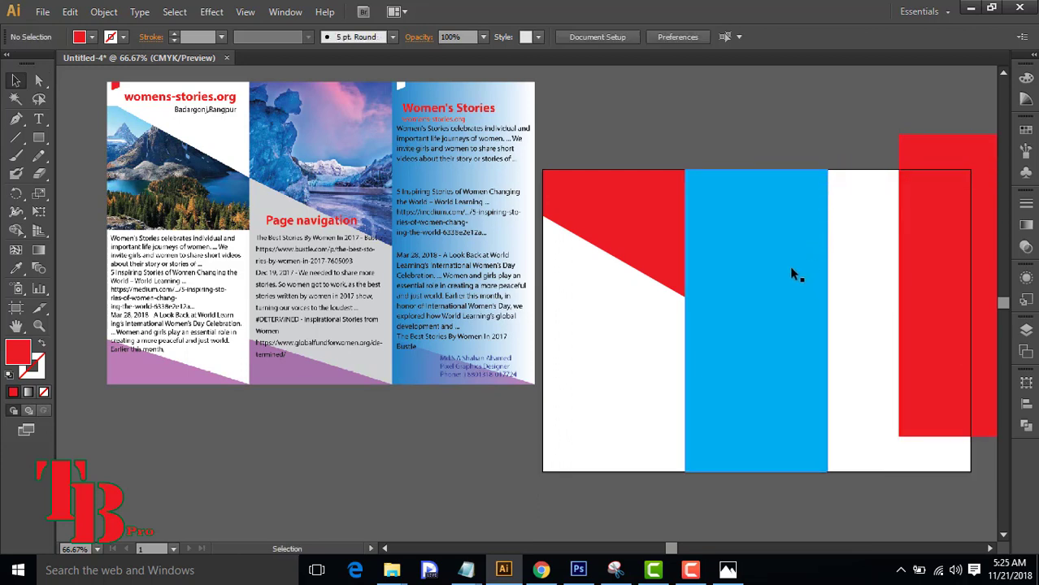
- Fill the full-height middle rectangle behind the slanted blue shape with red
{"action": "left_click", "coordinate": [772, 217]}
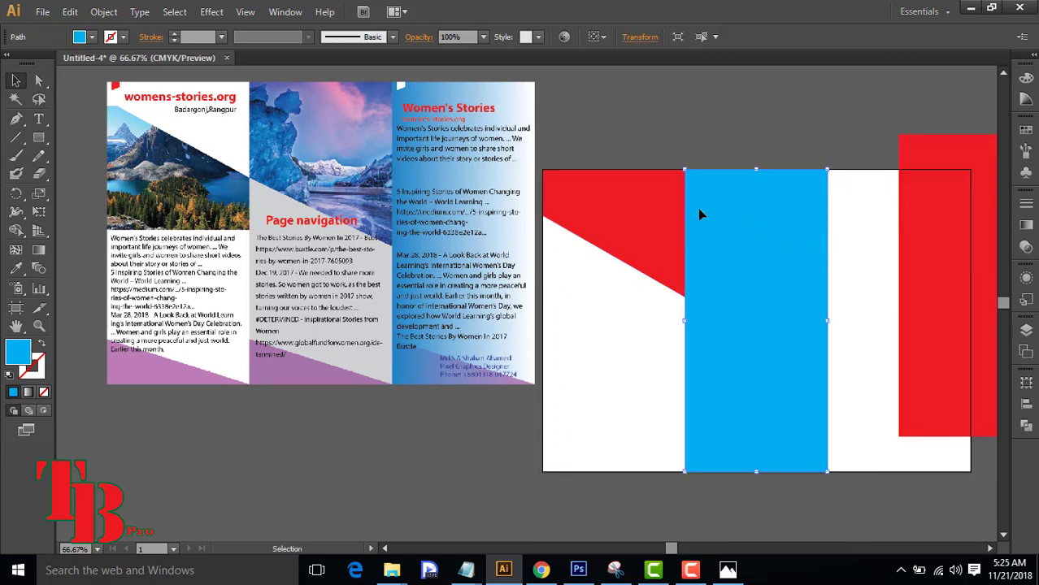
{"action": "left_click", "coordinate": [81, 37]}
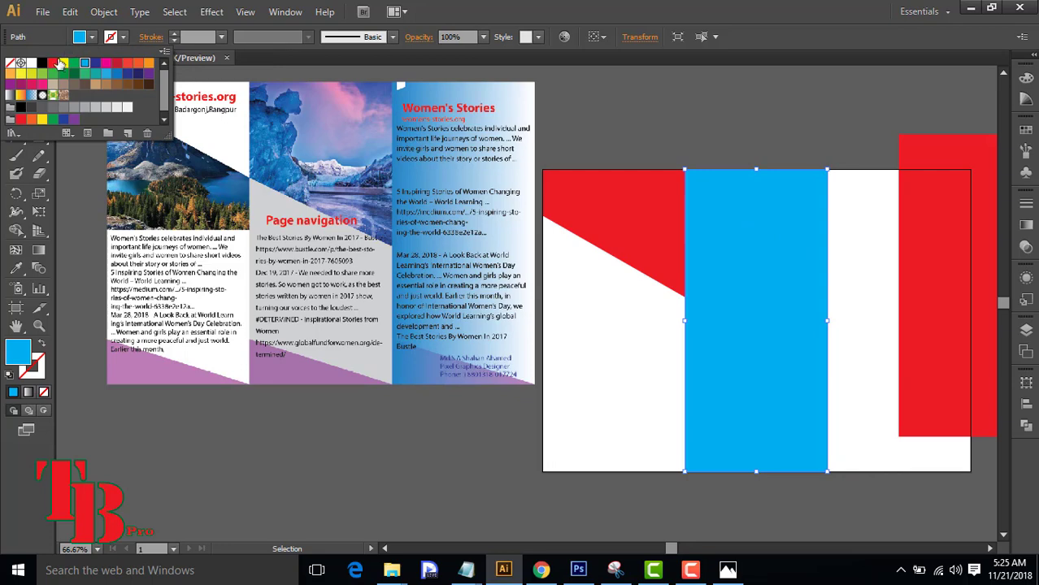
{"action": "left_click", "coordinate": [59, 65]}
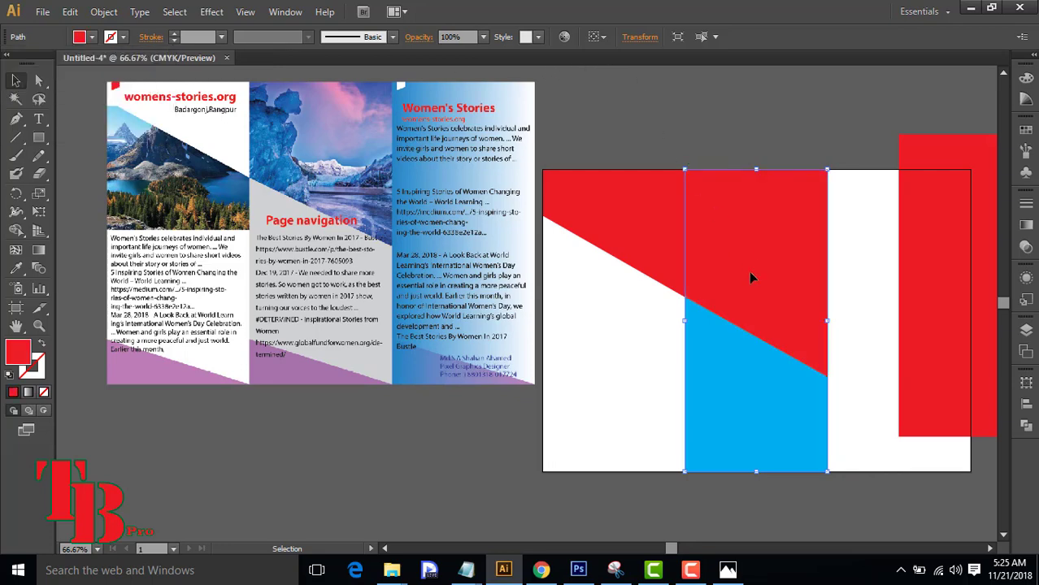
{"action": "key", "text": "ctrl+equal"}
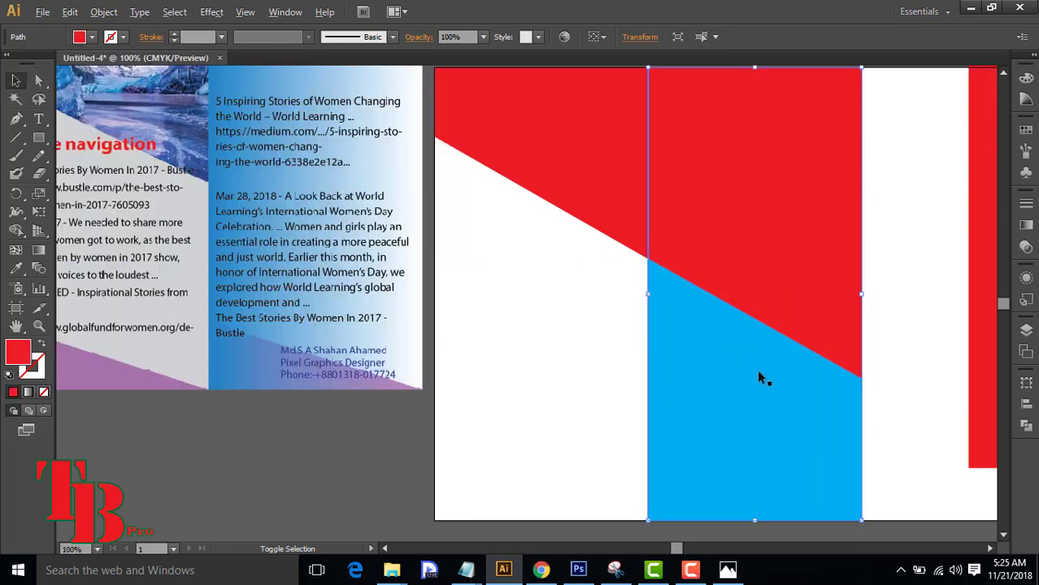
{"action": "key", "text": "ctrl+minus"}
{"action": "key", "text": "ctrl+minus"}
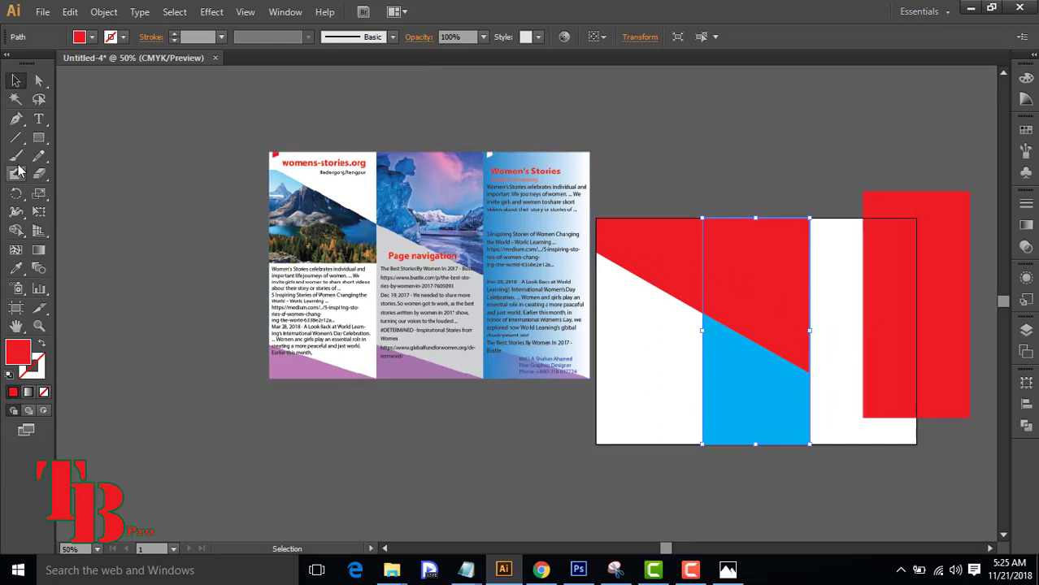
- Fill the full-height middle rectangle with the light grey sampled from the reference brochure's middle panel
{"action": "left_click", "coordinate": [16, 269]}
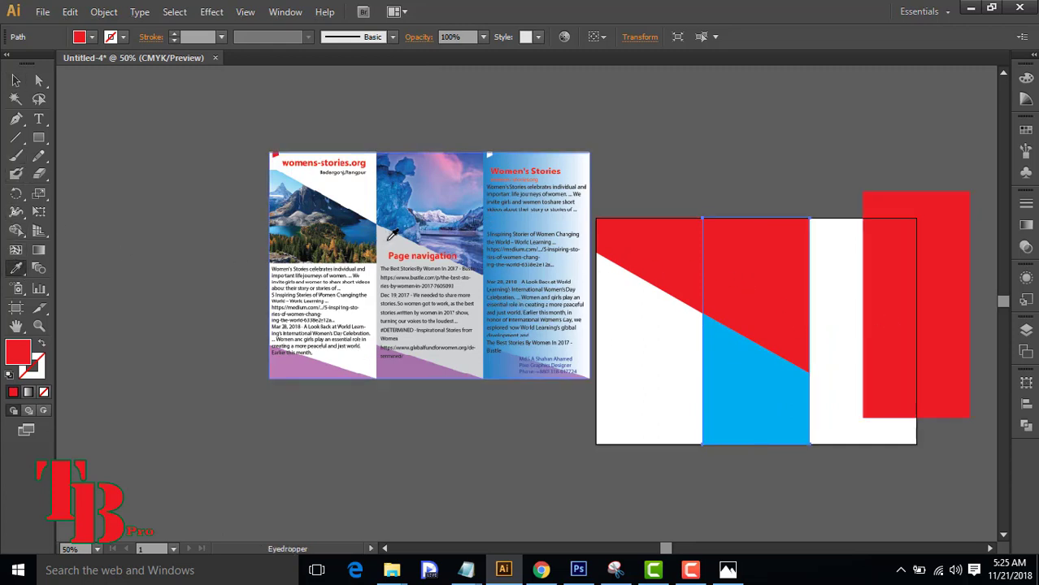
{"action": "left_click", "coordinate": [392, 236]}
{"action": "key", "text": "v"}
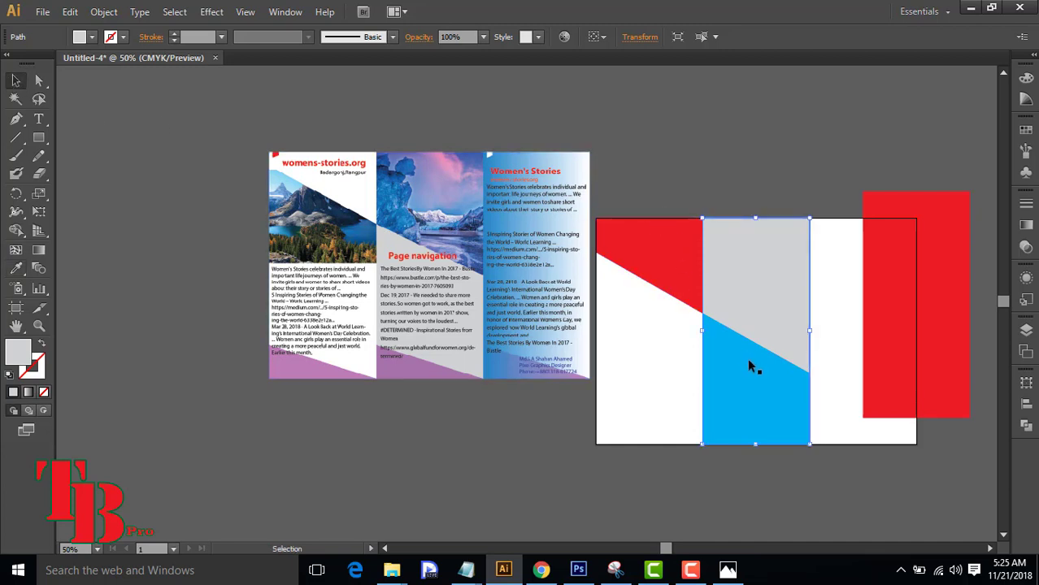
- Move the full-height red rectangle back into the right column of the artboard and fill it with blue
{"action": "left_click_drag", "start_coordinate": [897, 258], "coordinate": [842, 290]}
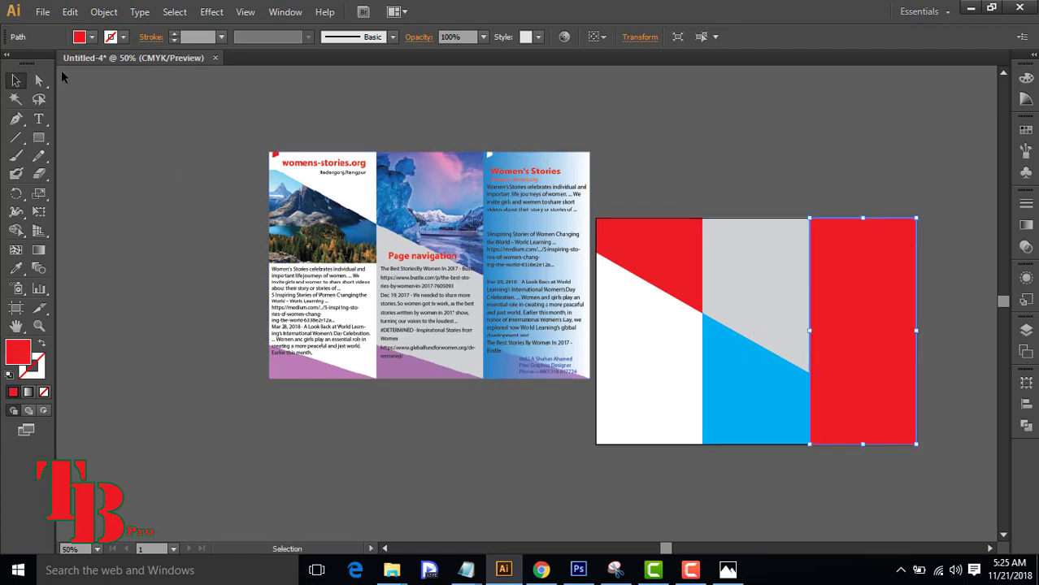
{"action": "left_click", "coordinate": [86, 38]}
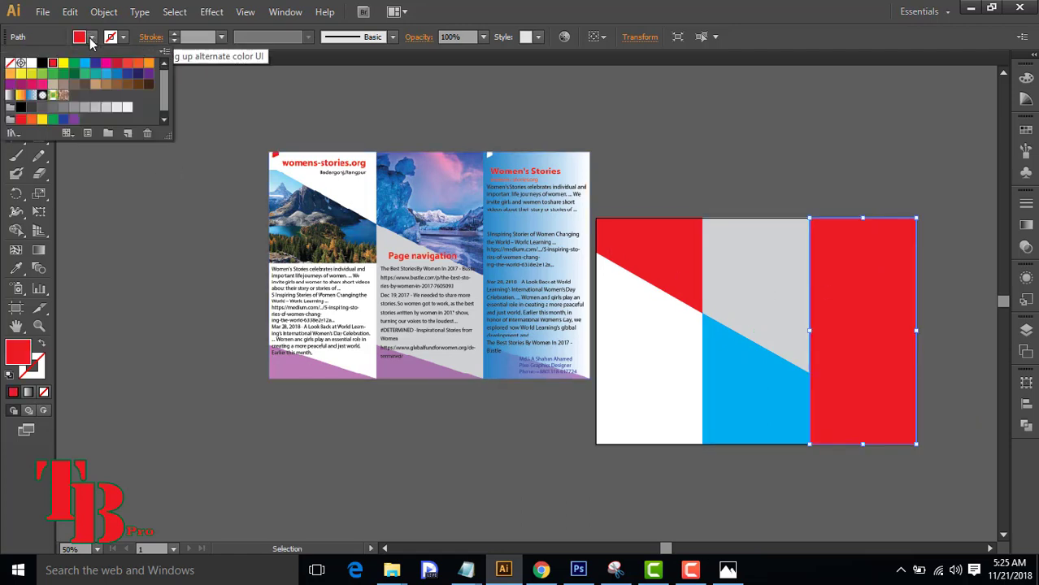
{"action": "left_click", "coordinate": [116, 74]}
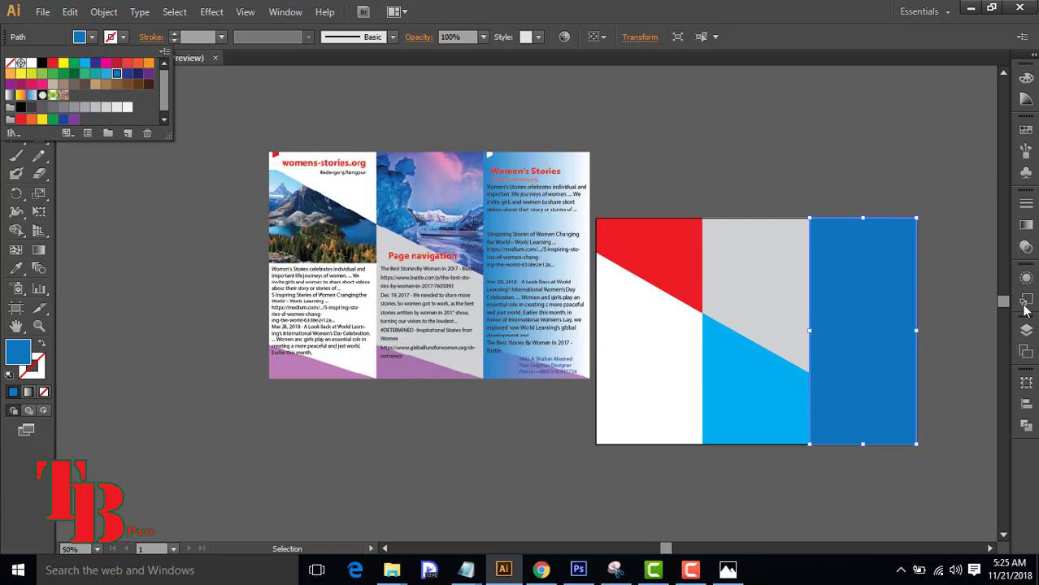
- Apply the Fading Sky linear gradient to the right column's rectangle and move the gradient's first colour stop to 11.33%
{"action": "left_click", "coordinate": [1029, 227]}
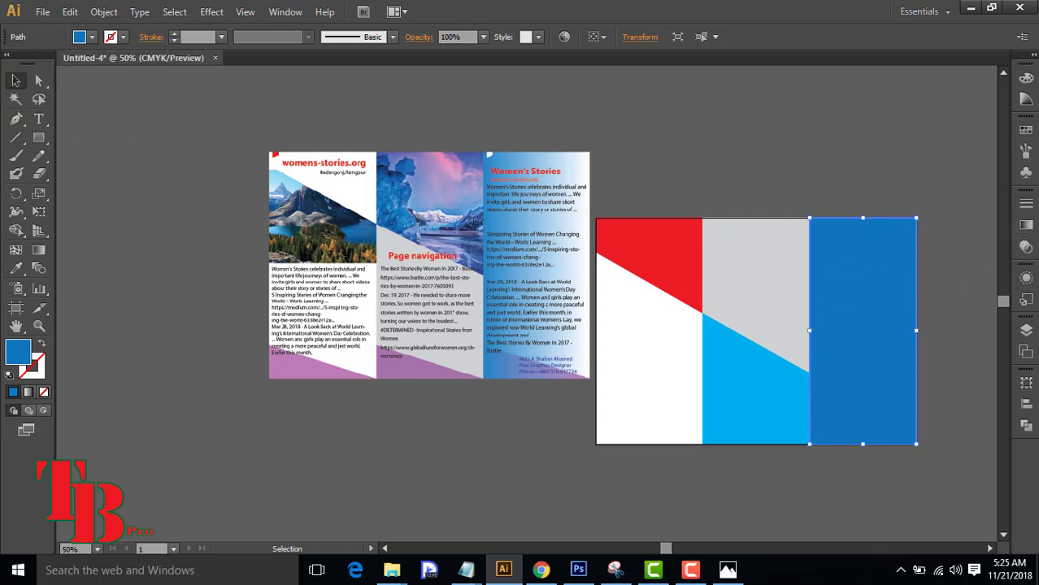
{"action": "left_click", "coordinate": [1026, 226]}
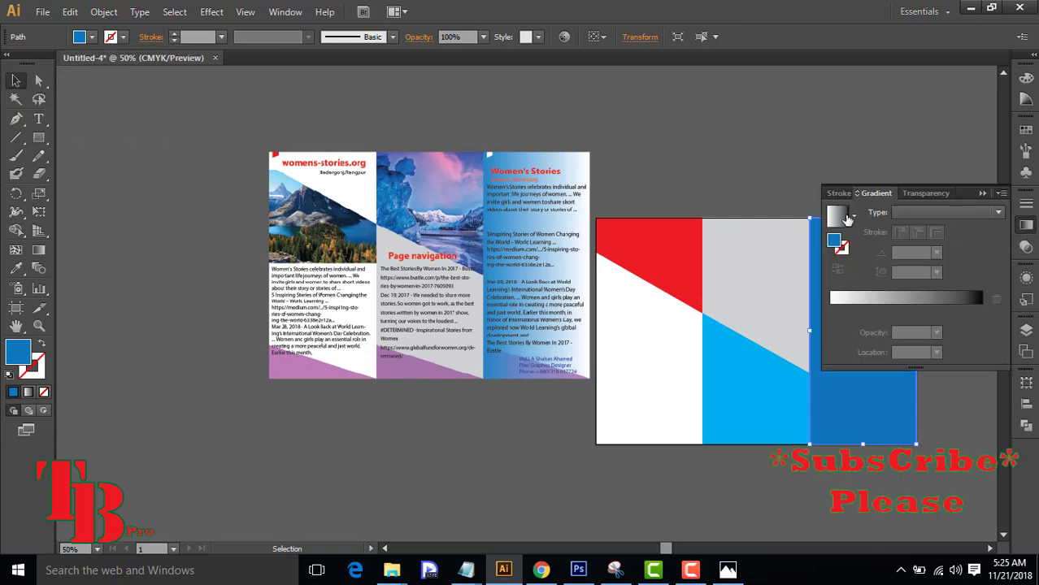
{"action": "left_click", "coordinate": [853, 218]}
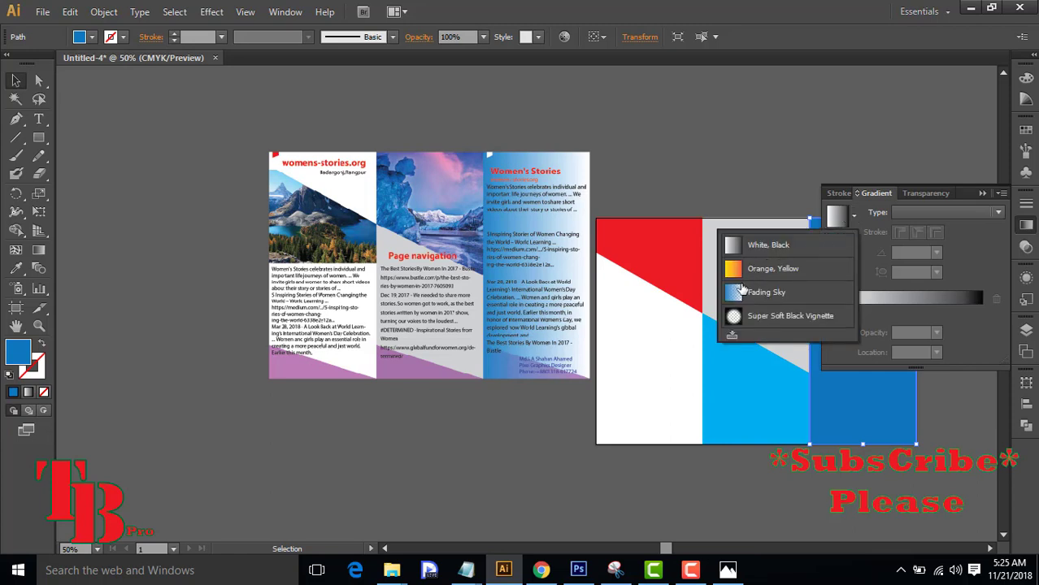
{"action": "left_click", "coordinate": [744, 292]}
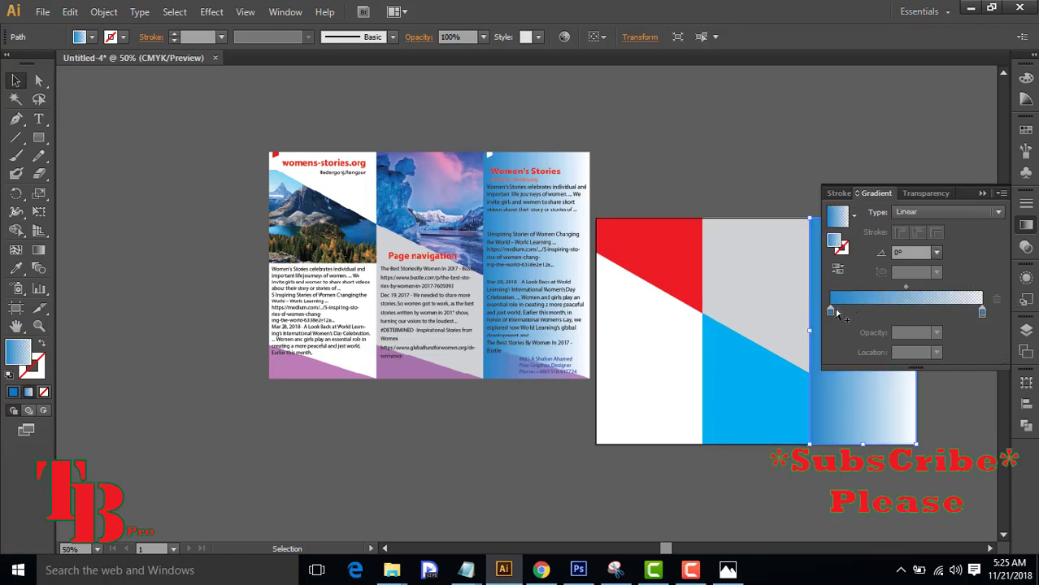
{"action": "left_click_drag", "start_coordinate": [835, 310], "coordinate": [847, 308]}
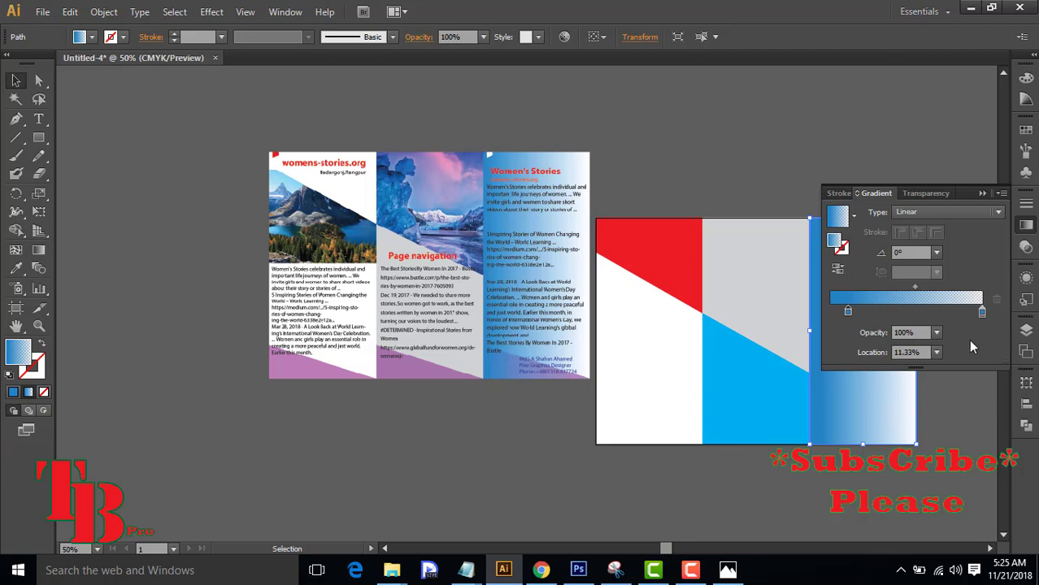
{"action": "left_click", "coordinate": [980, 164]}
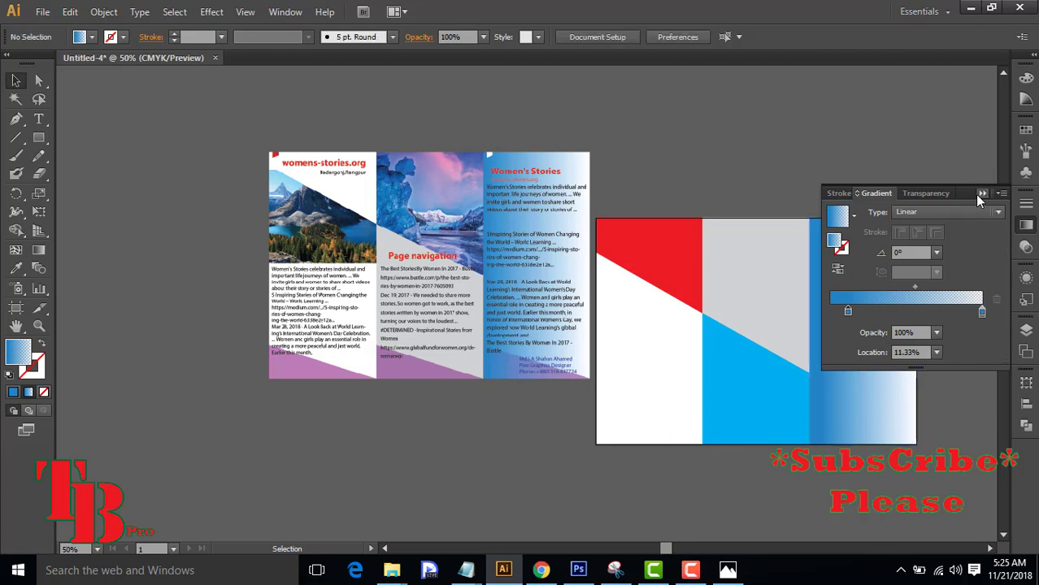
{"action": "left_click", "coordinate": [980, 193]}
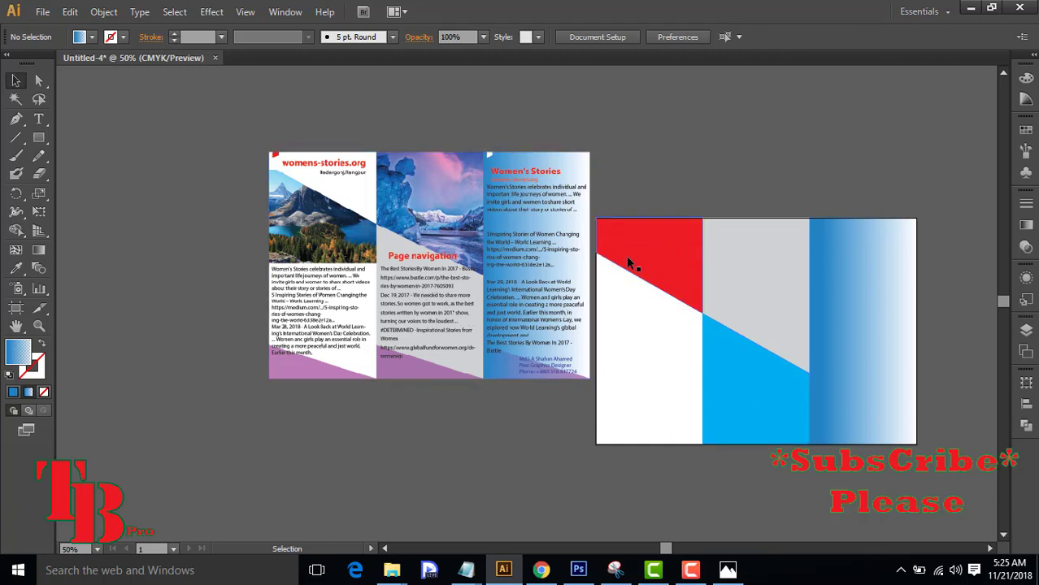
- Switch to File Explorer and open the Wallpapers -(2018) folder inside Walpaper on Photo Disk (H:)
{"action": "left_click", "coordinate": [666, 254]}
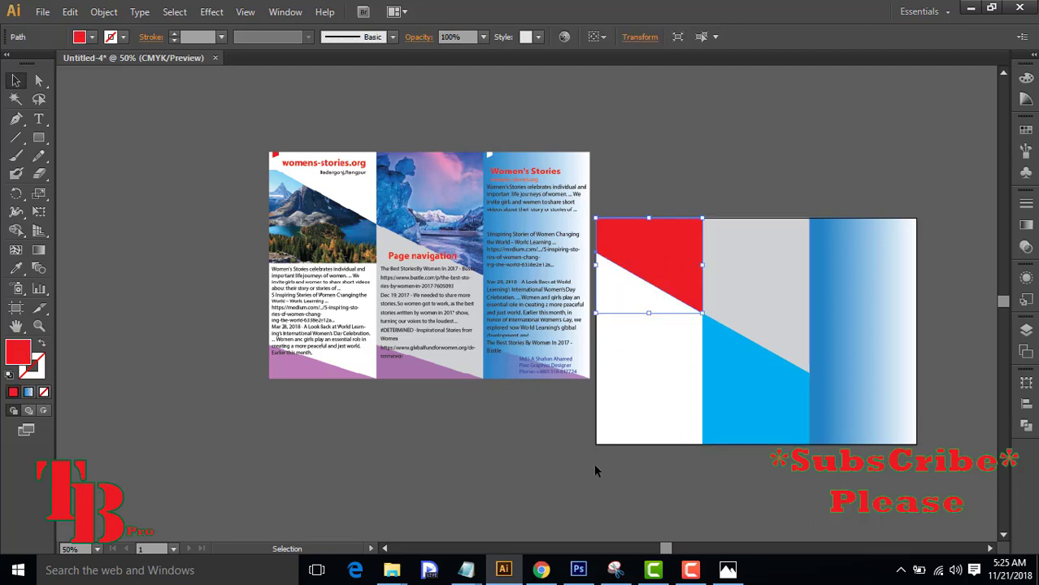
{"action": "mouse_move", "coordinate": [392, 571]}
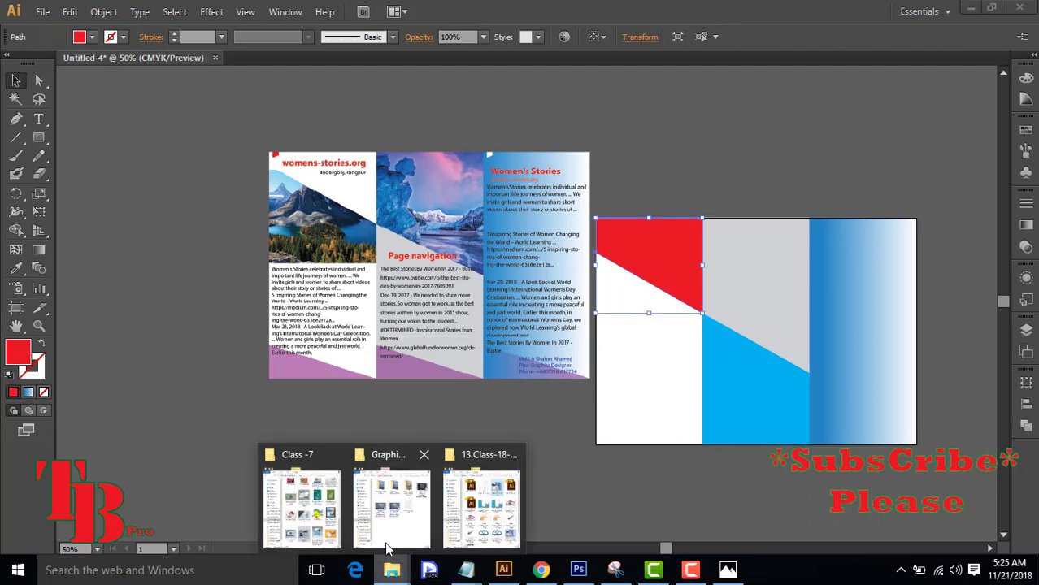
{"action": "left_click", "coordinate": [305, 495]}
{"action": "scroll", "coordinate": [446, 358], "scroll_direction": "up", "scroll_amount": 3}
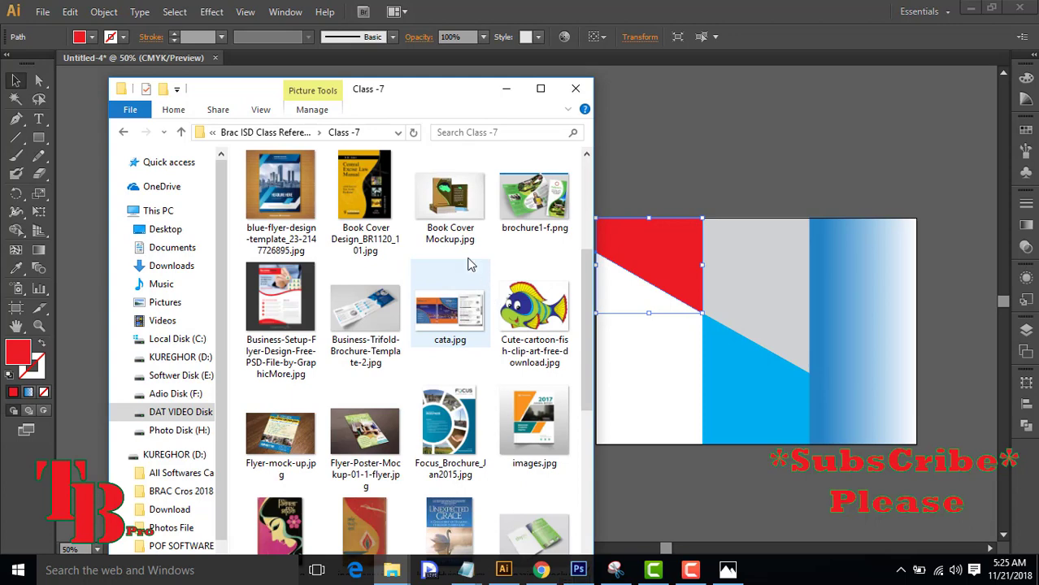
{"action": "scroll", "coordinate": [370, 334], "scroll_direction": "down", "scroll_amount": 2}
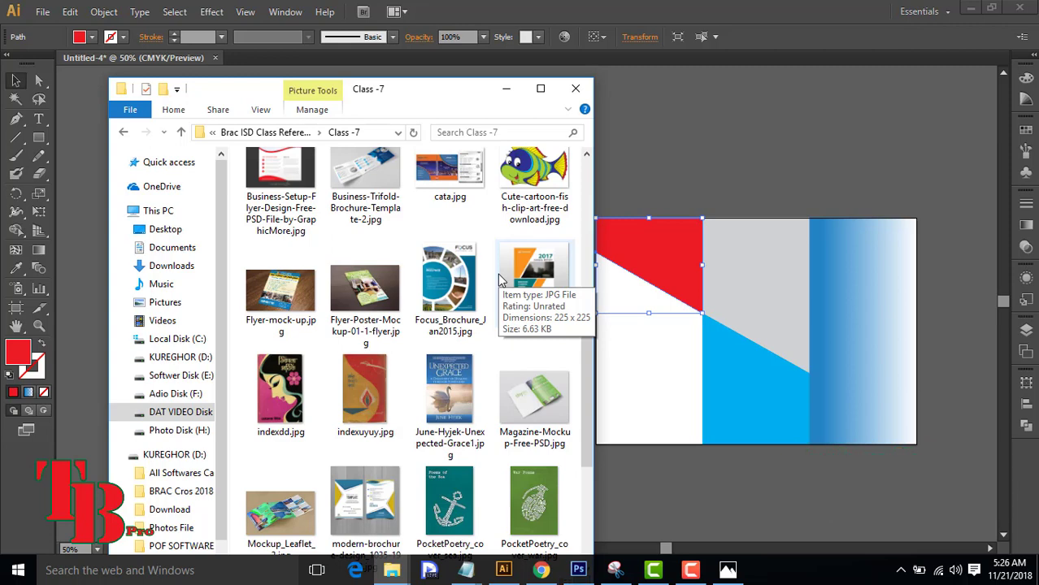
{"action": "scroll", "coordinate": [508, 277], "scroll_direction": "down", "scroll_amount": 3}
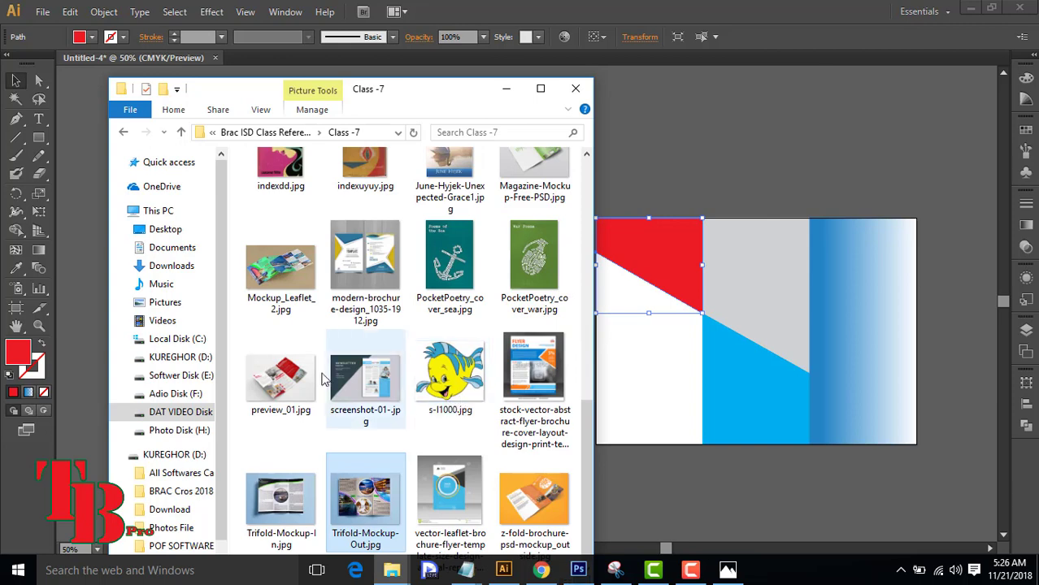
{"action": "scroll", "coordinate": [341, 380], "scroll_direction": "up", "scroll_amount": 5}
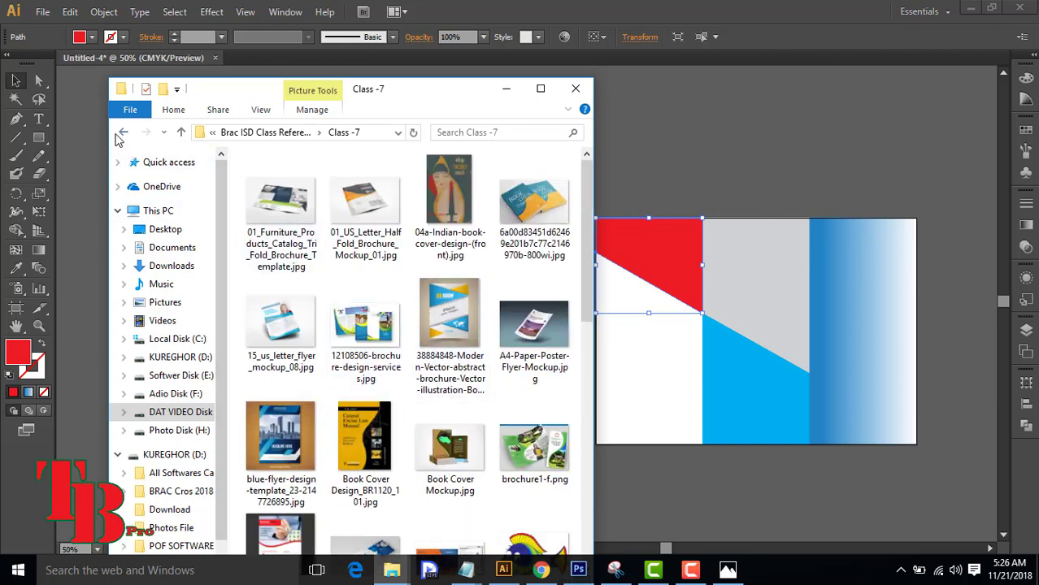
{"action": "left_click", "coordinate": [178, 430]}
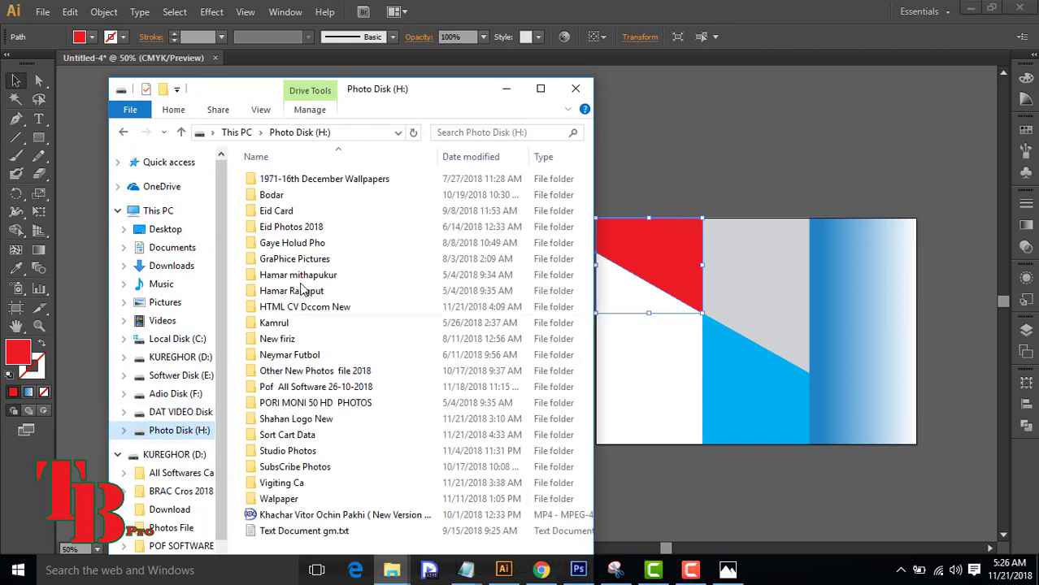
{"action": "double_click", "coordinate": [279, 498]}
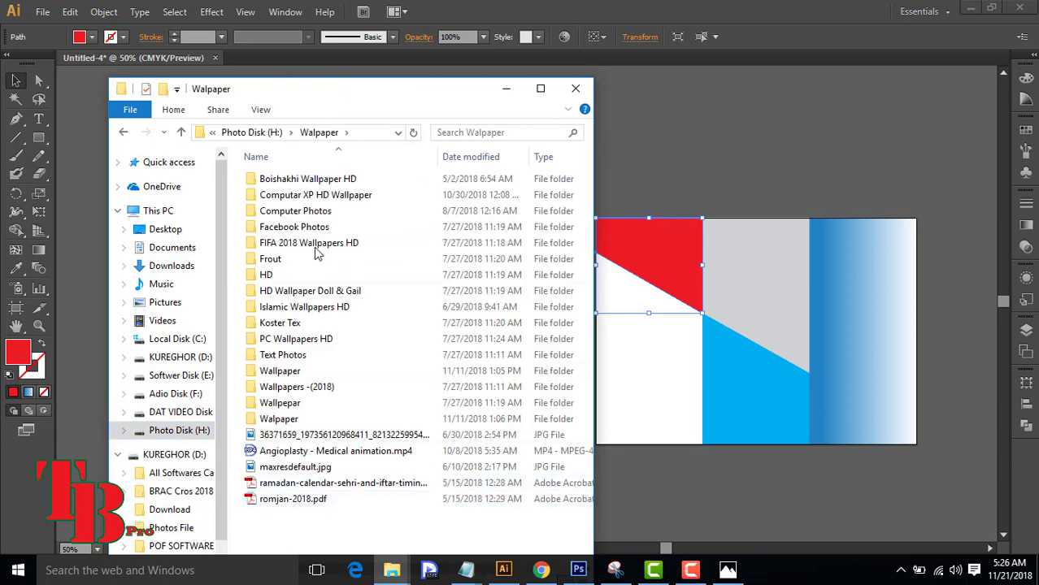
{"action": "double_click", "coordinate": [286, 387]}
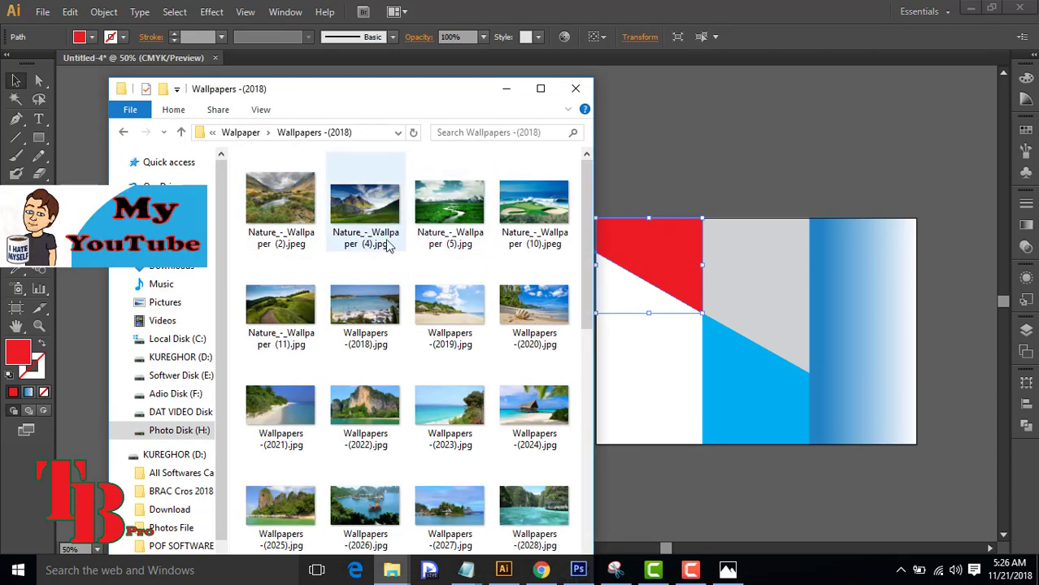
- Place Wallpapers -(2022).jpg and Wallpapers -(2024).jpg in the Illustrator document and embed both images
{"action": "left_click_drag", "start_coordinate": [367, 405], "coordinate": [691, 155]}
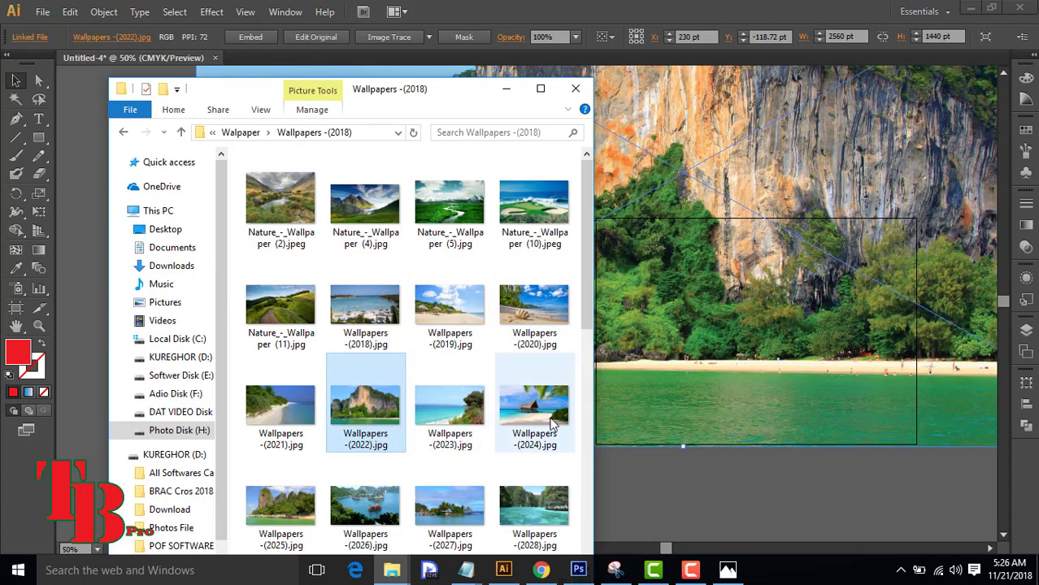
{"action": "left_click_drag", "start_coordinate": [551, 423], "coordinate": [752, 512]}
{"action": "left_click", "coordinate": [505, 89]}
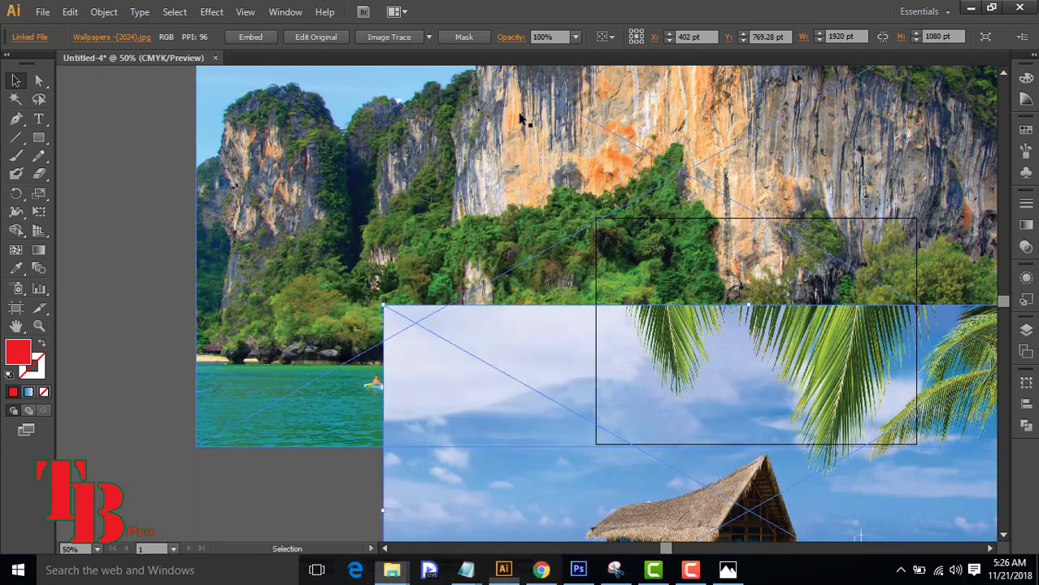
{"action": "scroll", "coordinate": [214, 125], "scroll_direction": "up", "scroll_amount": 1}
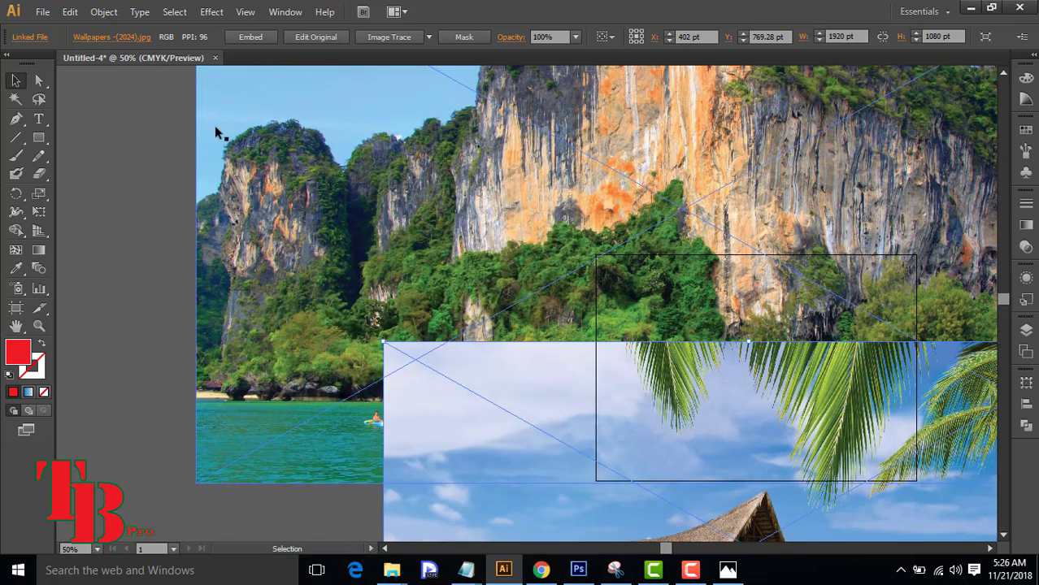
{"action": "left_click", "coordinate": [252, 38]}
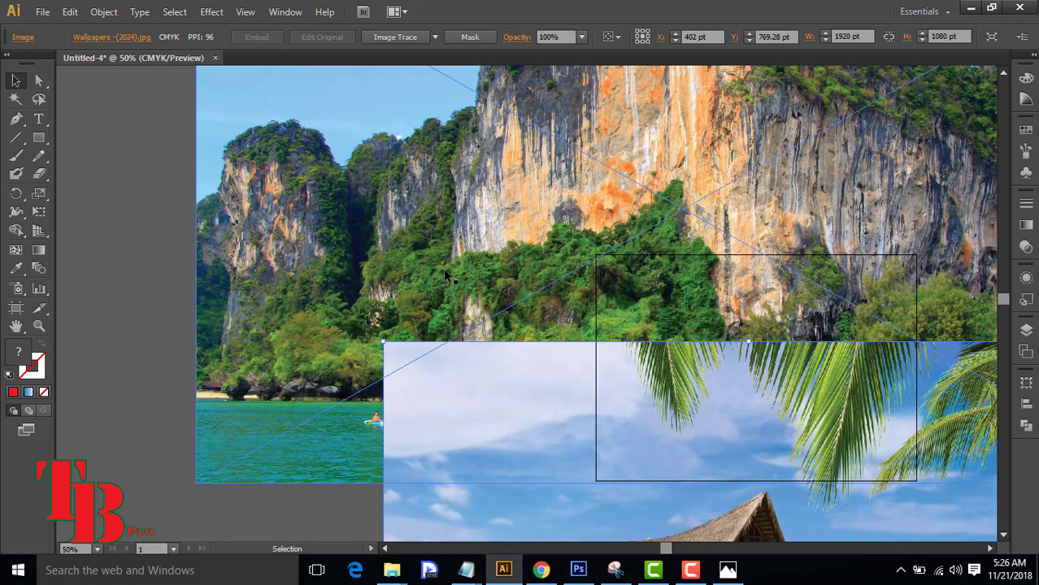
- Scale the embedded cliff image down proportionally around its centre so it sits just above the artboard
{"action": "key", "text": "ctrl+minus"}
{"action": "key", "text": "ctrl+minus"}
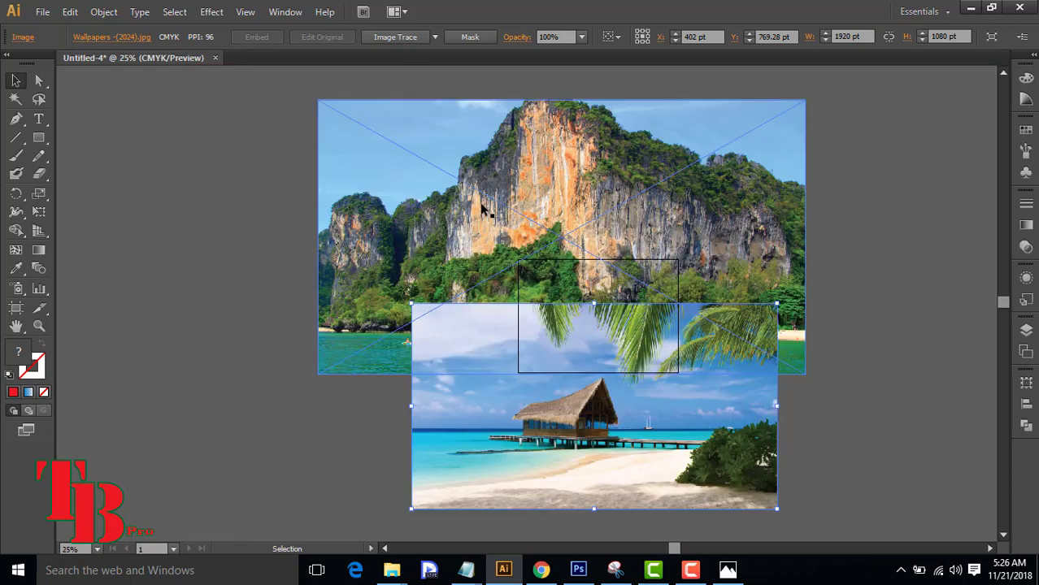
{"action": "left_click", "coordinate": [484, 210]}
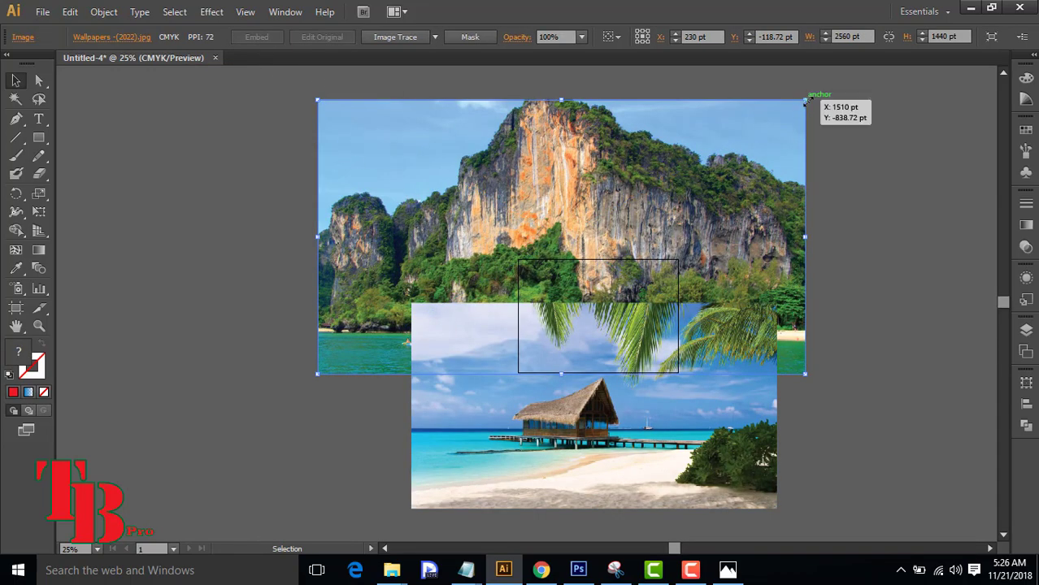
{"action": "left_click_drag", "start_coordinate": [805, 100], "coordinate": [600, 216]}
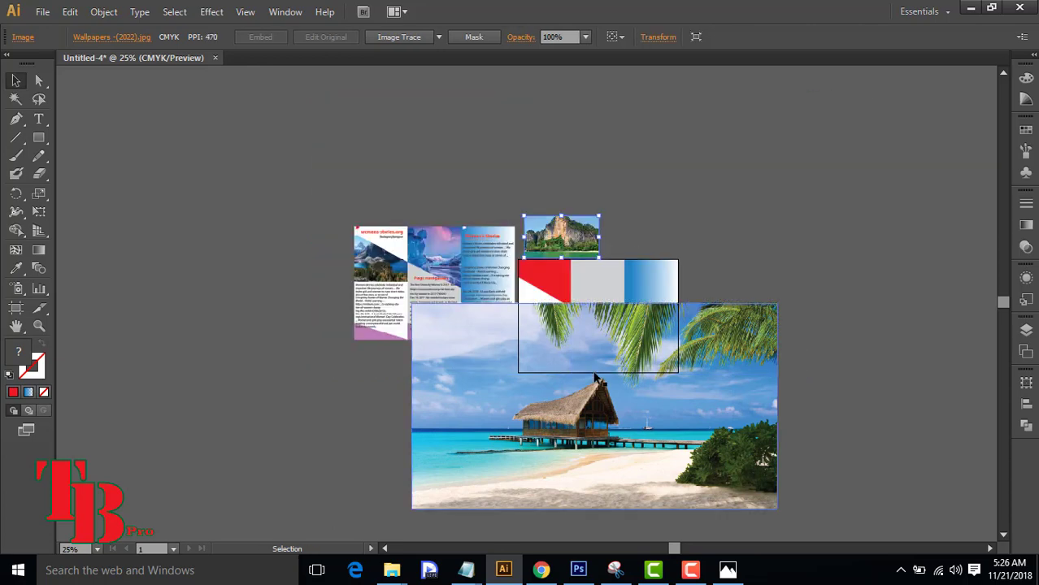
- Scale the beach hut image down to about the column width and move it to the bottom of the middle column
{"action": "left_click_drag", "start_coordinate": [589, 417], "coordinate": [592, 417]}
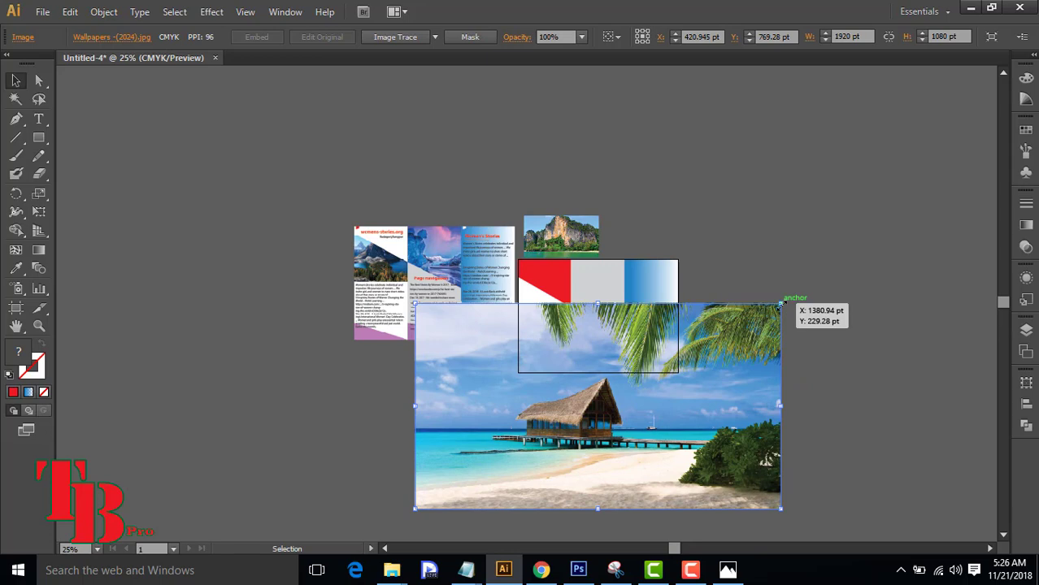
{"action": "left_click_drag", "start_coordinate": [780, 303], "coordinate": [668, 387]}
{"action": "scroll", "coordinate": [667, 382], "scroll_direction": "up", "scroll_amount": 2}
{"action": "left_click_drag", "start_coordinate": [543, 463], "coordinate": [540, 352]}
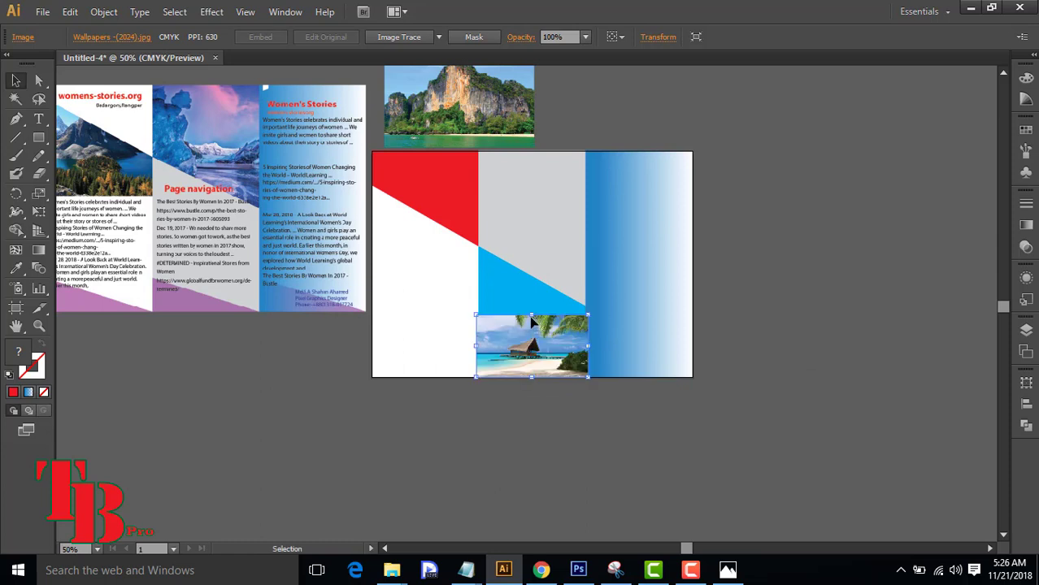
- Stretch the beach hut image taller and wider until it completely covers the slanted light-blue shape in the middle column
{"action": "left_click_drag", "start_coordinate": [530, 314], "coordinate": [530, 247]}
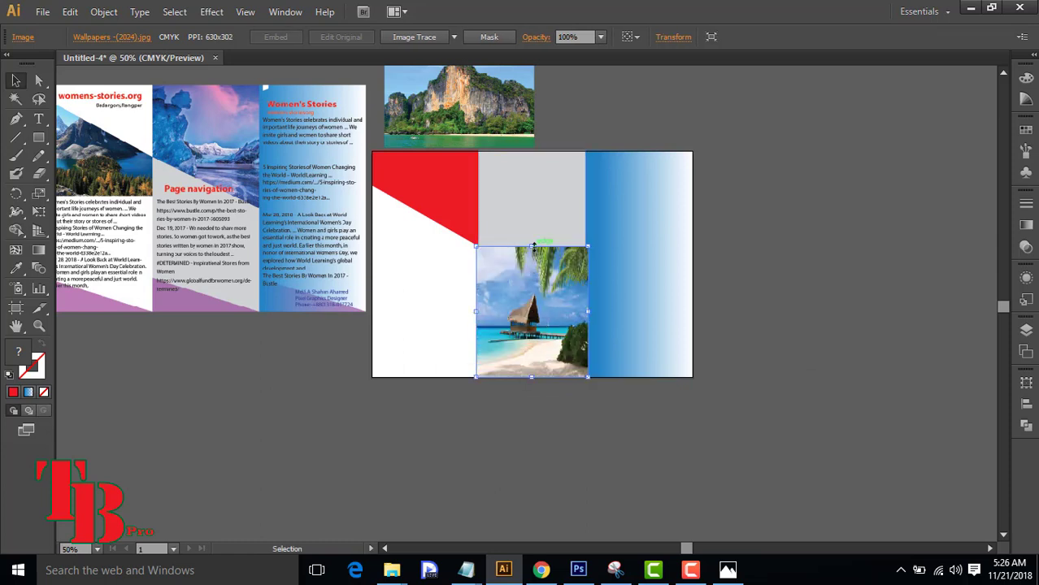
{"action": "left_click_drag", "start_coordinate": [531, 249], "coordinate": [603, 269]}
{"action": "left_click_drag", "start_coordinate": [559, 313], "coordinate": [560, 295]}
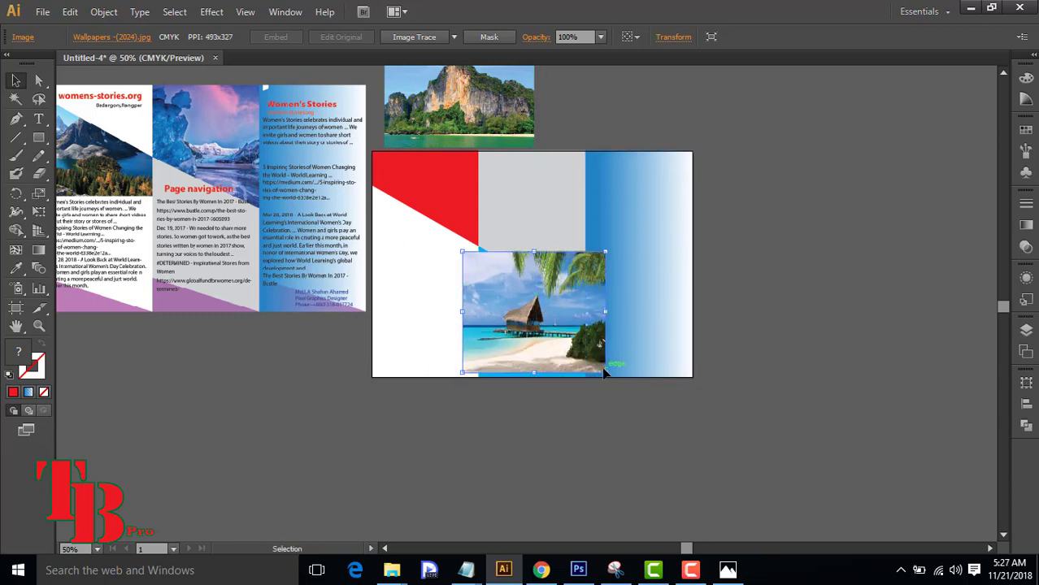
{"action": "left_click_drag", "start_coordinate": [604, 372], "coordinate": [612, 377]}
- Send the beach hut image backward one level in the stacking order
{"action": "right_click", "coordinate": [538, 321]}
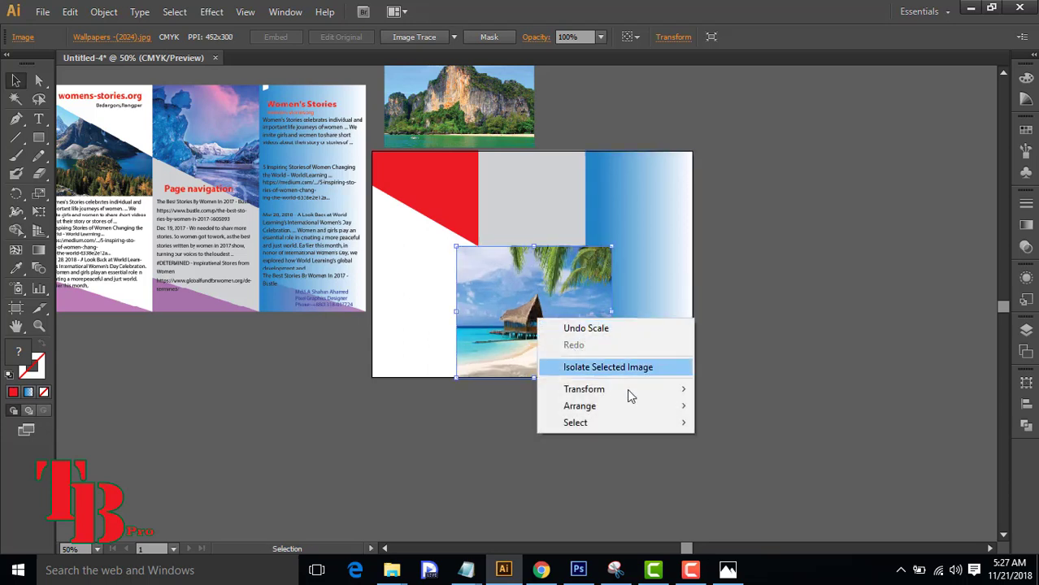
{"action": "mouse_move", "coordinate": [669, 413]}
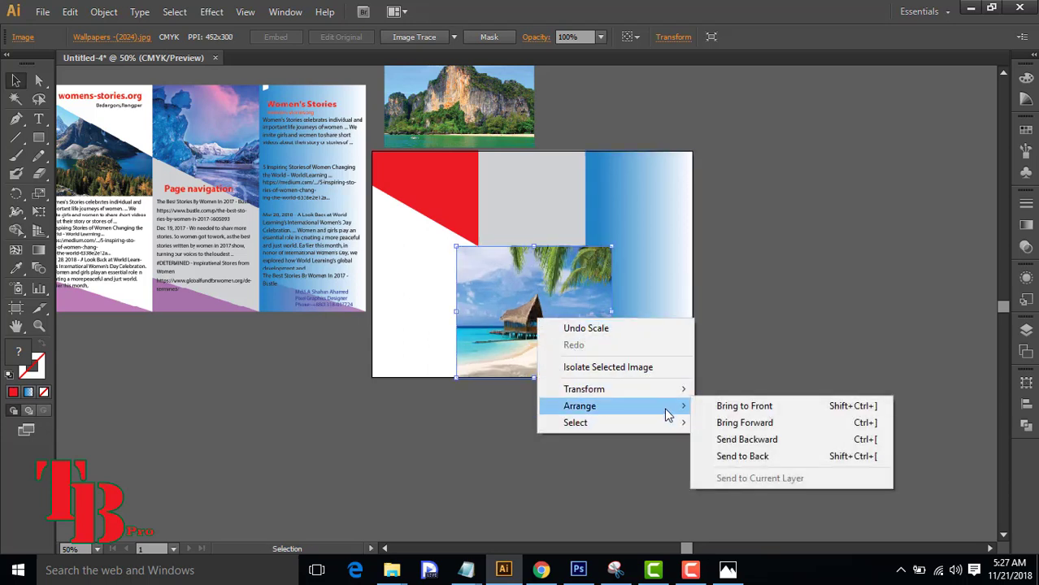
{"action": "left_click", "coordinate": [762, 443]}
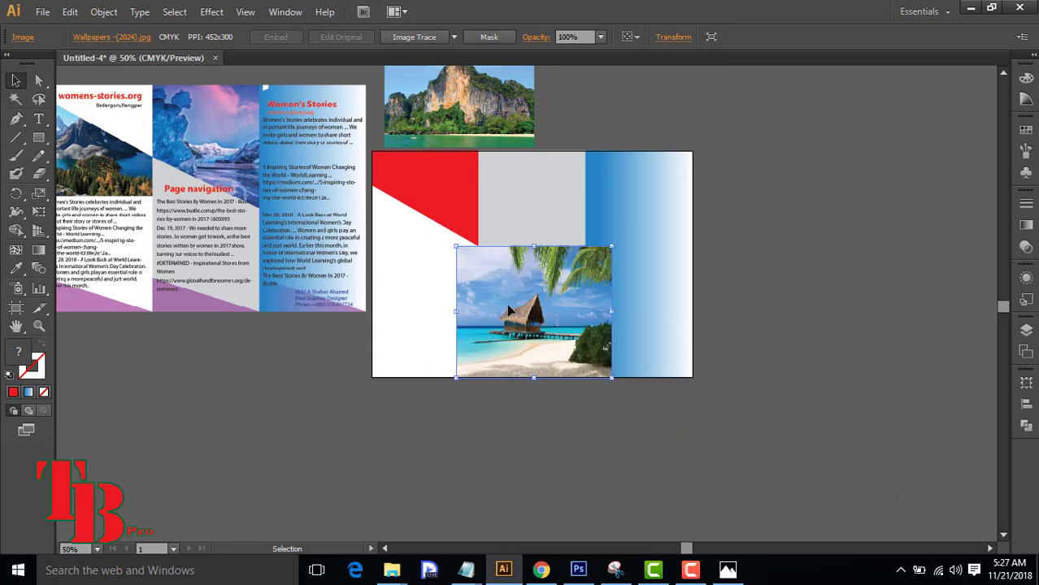
- Send the beach hut image to the back of the stacking order
{"action": "left_click", "coordinate": [511, 450]}
{"action": "left_click", "coordinate": [530, 333]}
{"action": "right_click", "coordinate": [530, 330]}
{"action": "mouse_move", "coordinate": [622, 422]}
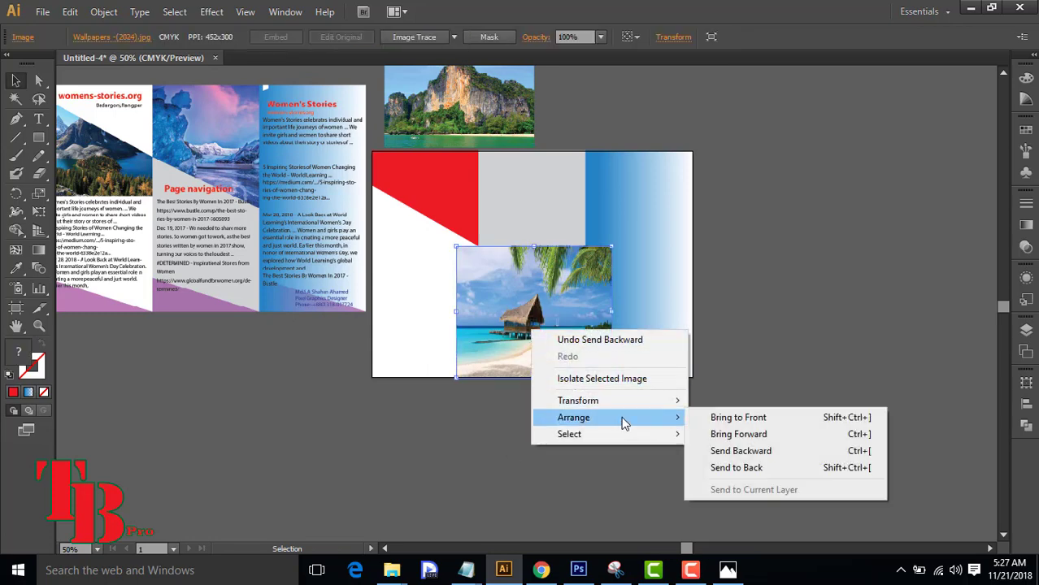
{"action": "left_click", "coordinate": [736, 468]}
{"action": "left_click", "coordinate": [490, 401]}
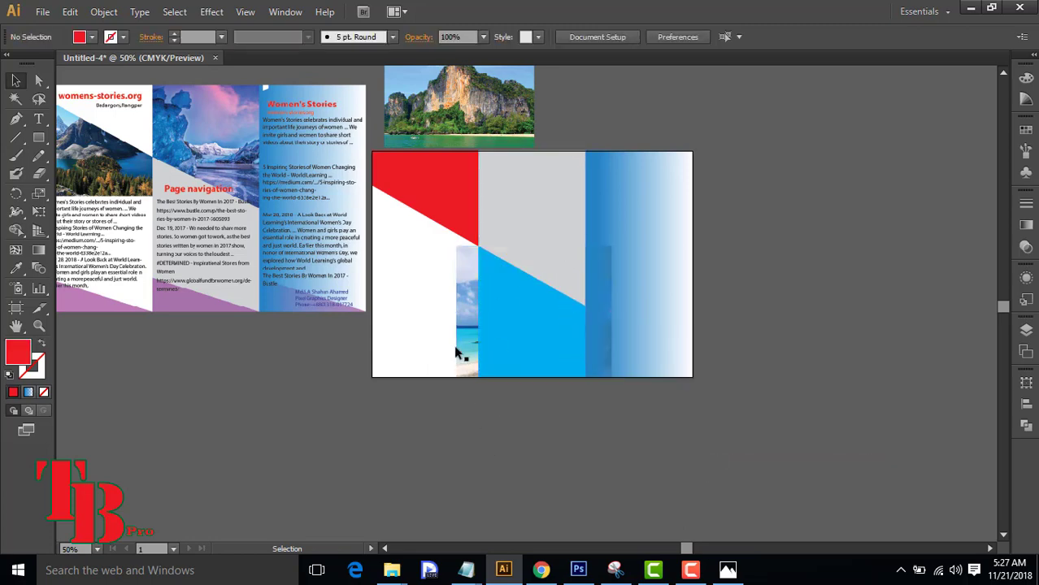
{"action": "left_click", "coordinate": [524, 335]}
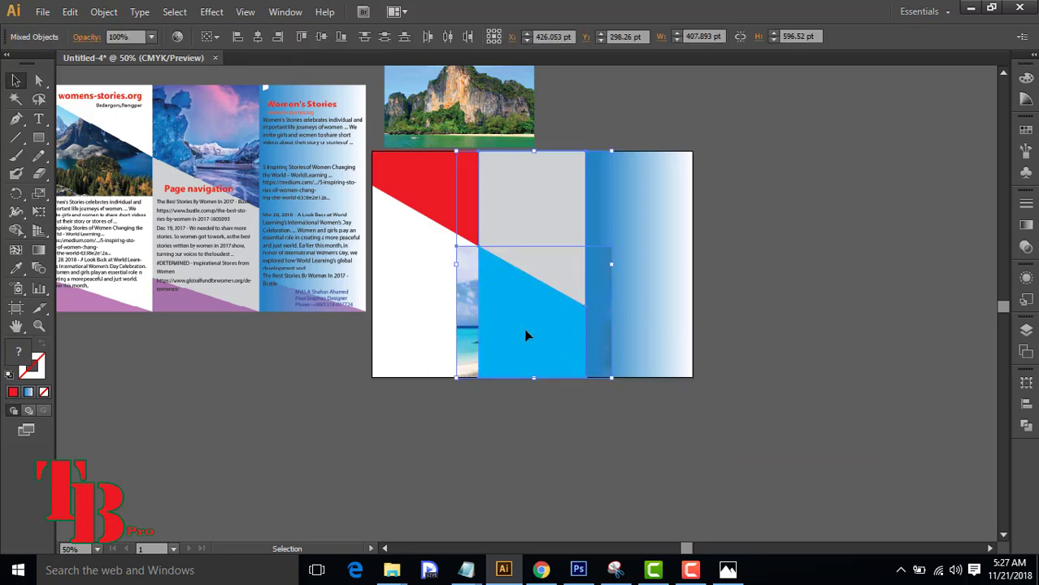
{"action": "right_click", "coordinate": [525, 331]}
{"action": "left_click", "coordinate": [430, 459]}
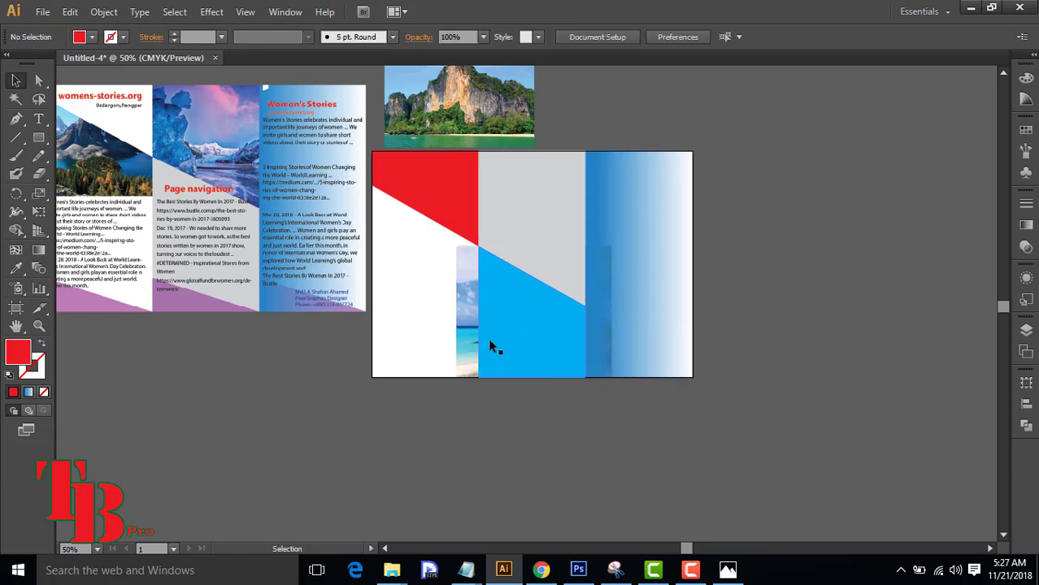
- Make a clipping mask from the slanted light-blue shape and the beach hut image in the middle column
{"action": "left_click", "coordinate": [514, 334]}
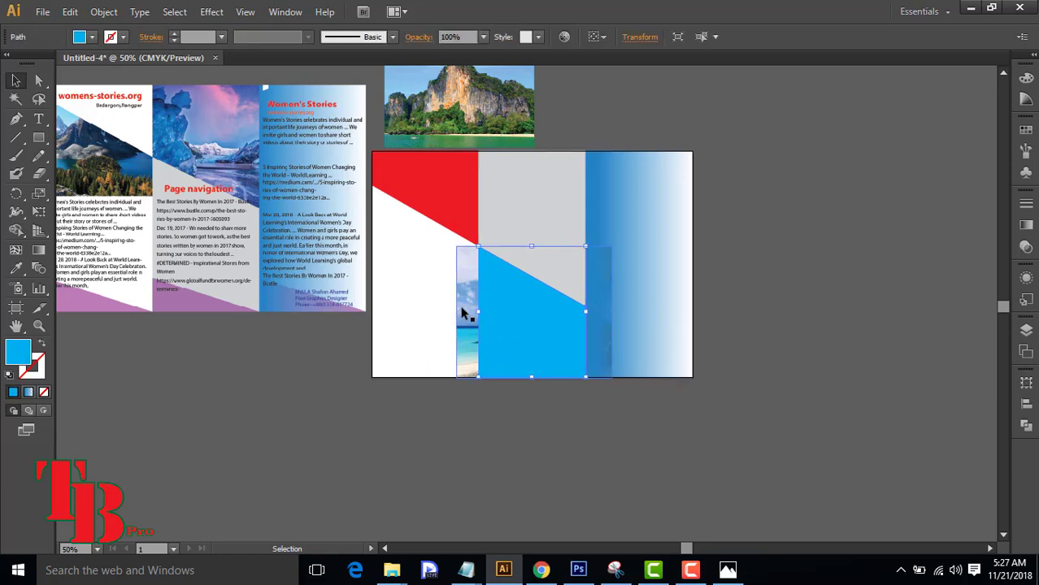
{"action": "left_click", "coordinate": [462, 313], "text": "shift"}
{"action": "right_click", "coordinate": [508, 318]}
{"action": "left_click", "coordinate": [591, 408]}
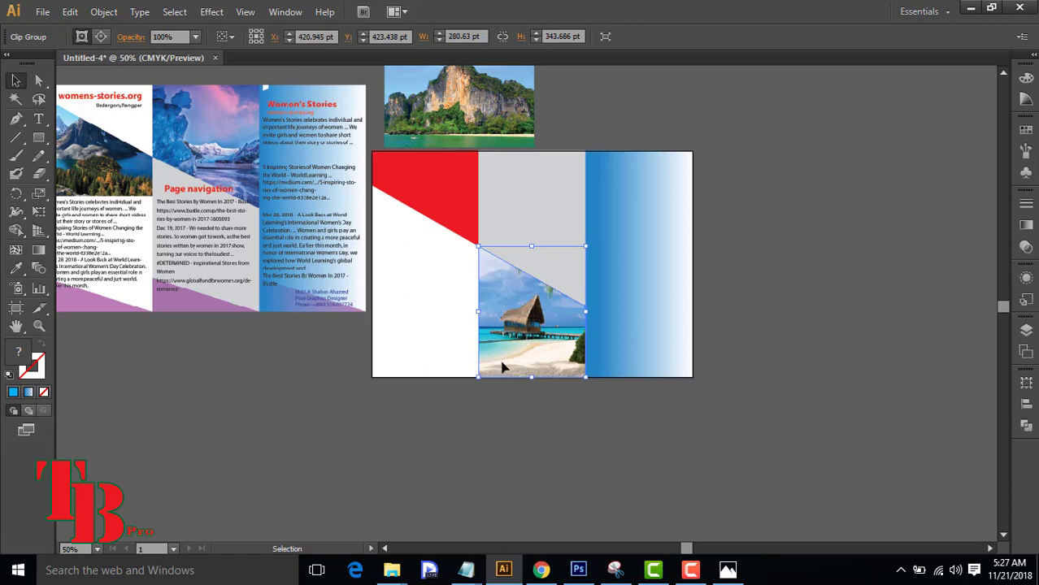
- Move the cliff image over the slanted red shape in the first column and stretch it downward until it covers the shape
{"action": "scroll", "coordinate": [452, 367], "scroll_direction": "up", "scroll_amount": 3}
{"action": "left_click", "coordinate": [479, 209]}
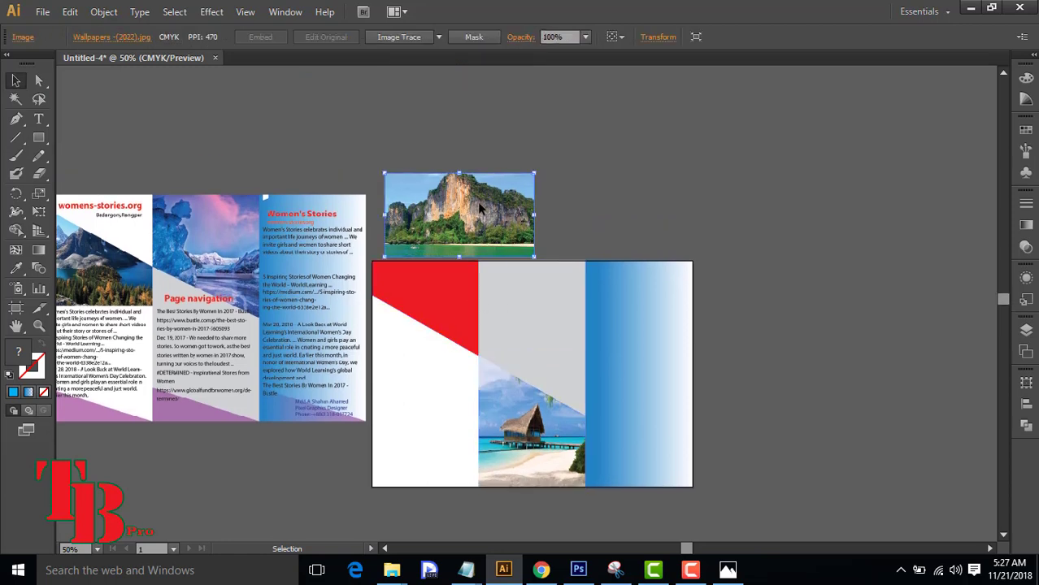
{"action": "left_click_drag", "start_coordinate": [479, 204], "coordinate": [457, 294]}
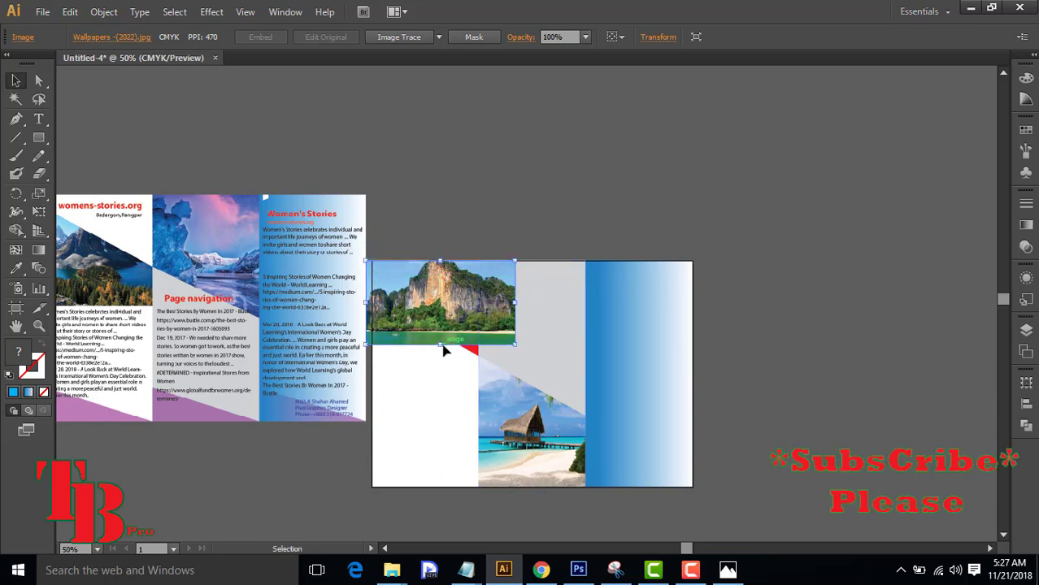
{"action": "left_click_drag", "start_coordinate": [439, 347], "coordinate": [442, 357]}
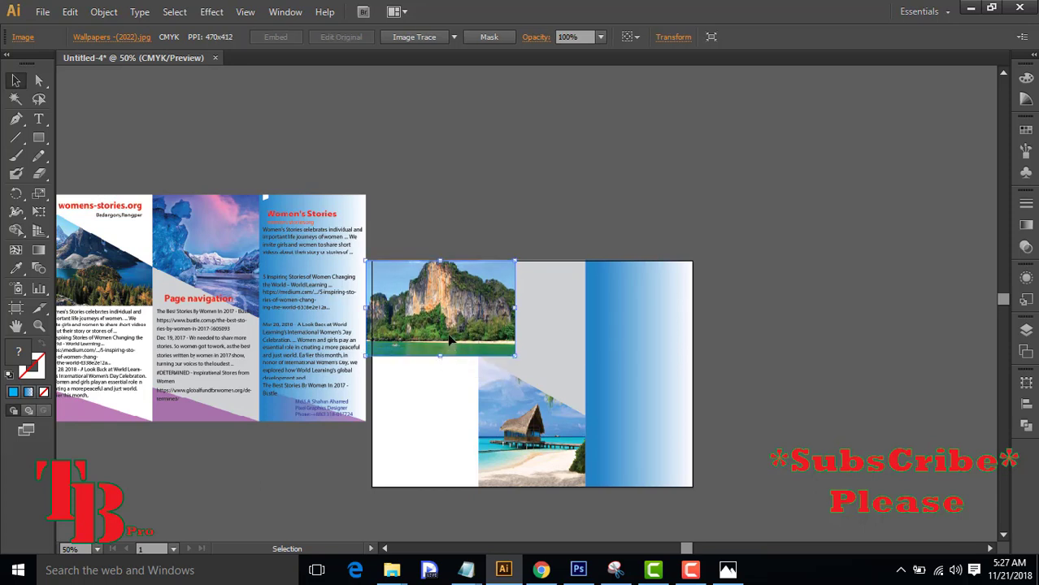
- Send the cliff image to the back, behind the slanted red shape
{"action": "right_click", "coordinate": [445, 330]}
{"action": "mouse_move", "coordinate": [536, 418]}
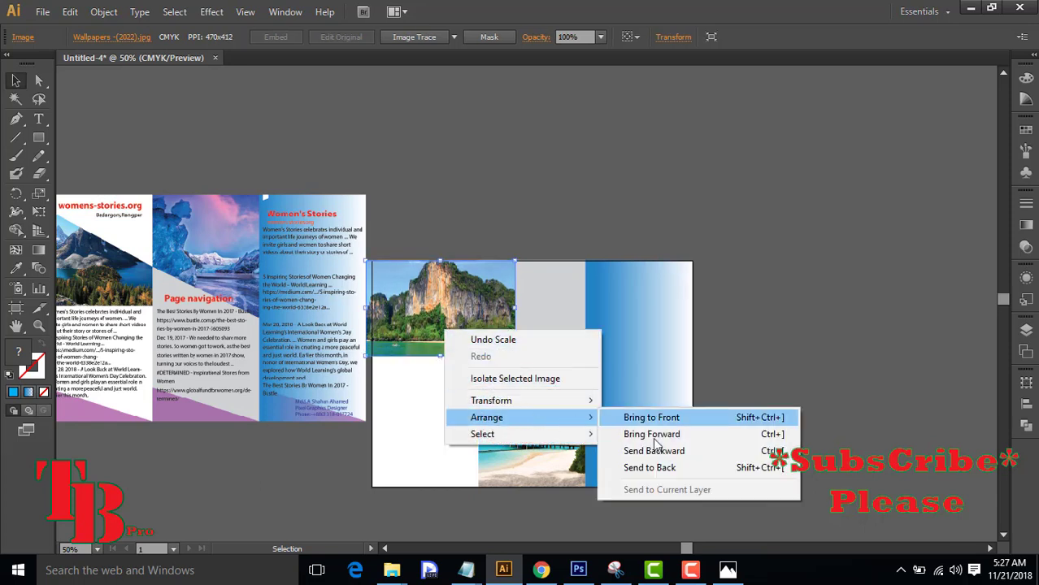
{"action": "left_click", "coordinate": [675, 468]}
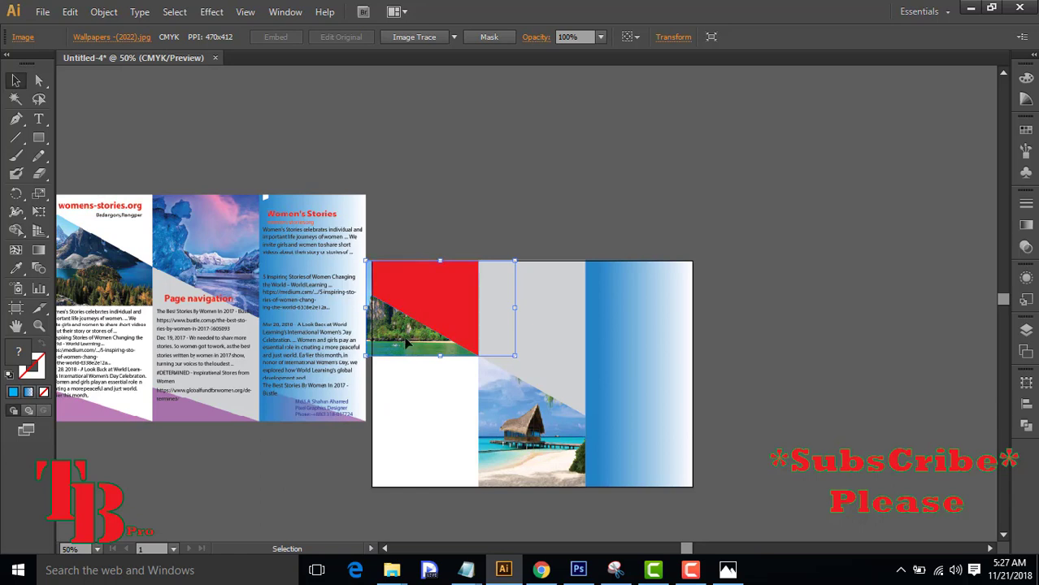
{"action": "left_click", "coordinate": [403, 376]}
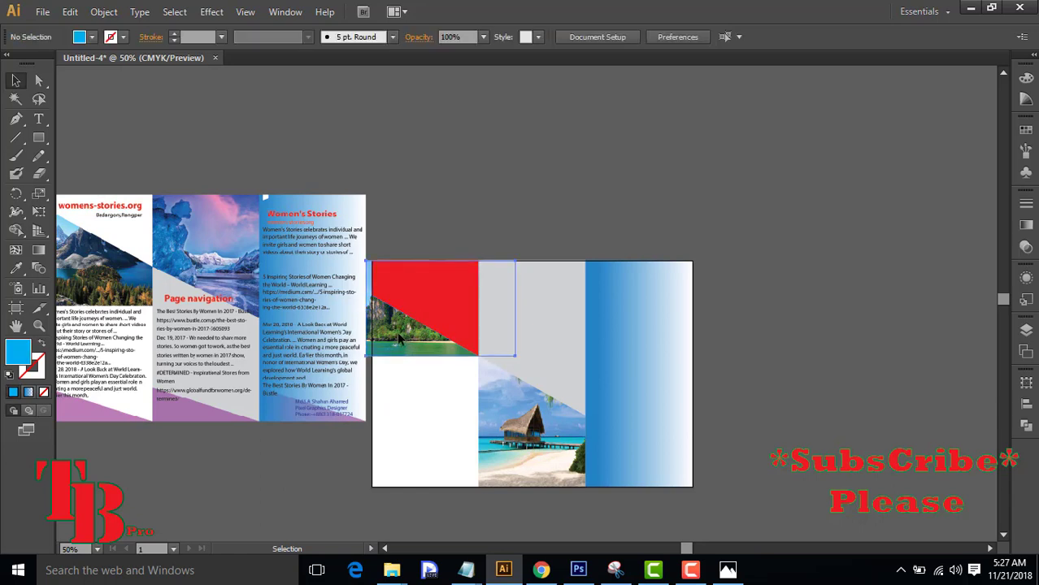
- Clip the cliff image to the slanted red shape in the first column with a clipping mask
{"action": "left_click", "coordinate": [398, 339]}
{"action": "left_click", "coordinate": [422, 298], "text": "shift"}
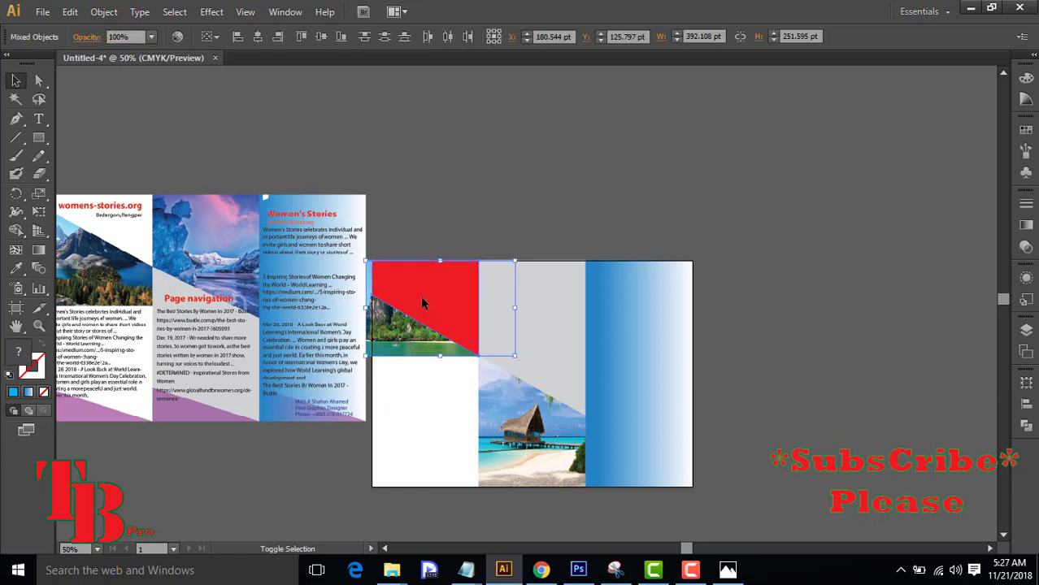
{"action": "right_click", "coordinate": [421, 294]}
{"action": "left_click", "coordinate": [485, 381]}
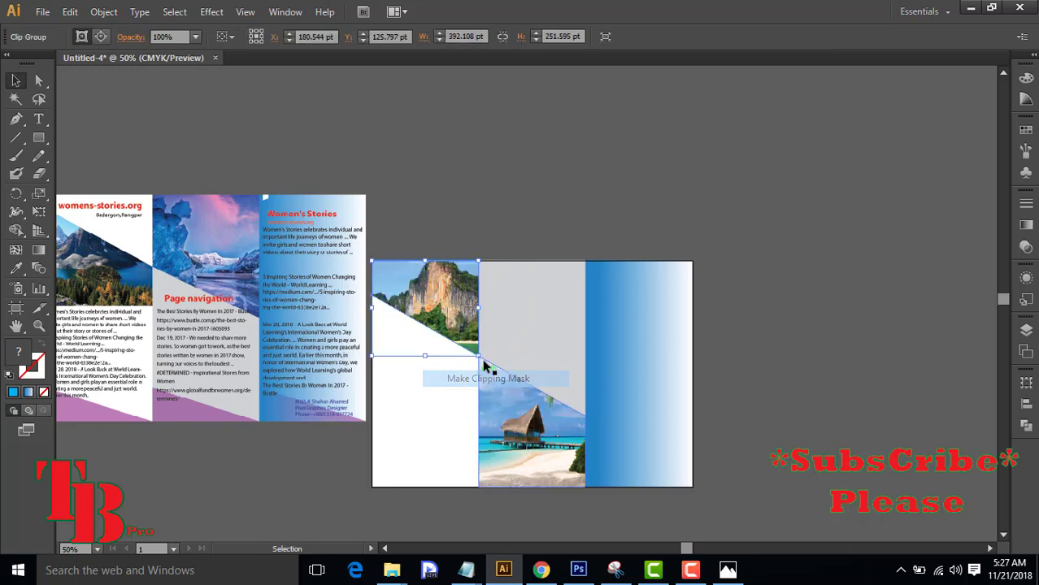
{"action": "left_click", "coordinate": [515, 225]}
{"action": "scroll", "coordinate": [530, 372], "scroll_direction": "down", "scroll_amount": 3}
{"action": "scroll", "coordinate": [530, 378], "scroll_direction": "up", "scroll_amount": 3}
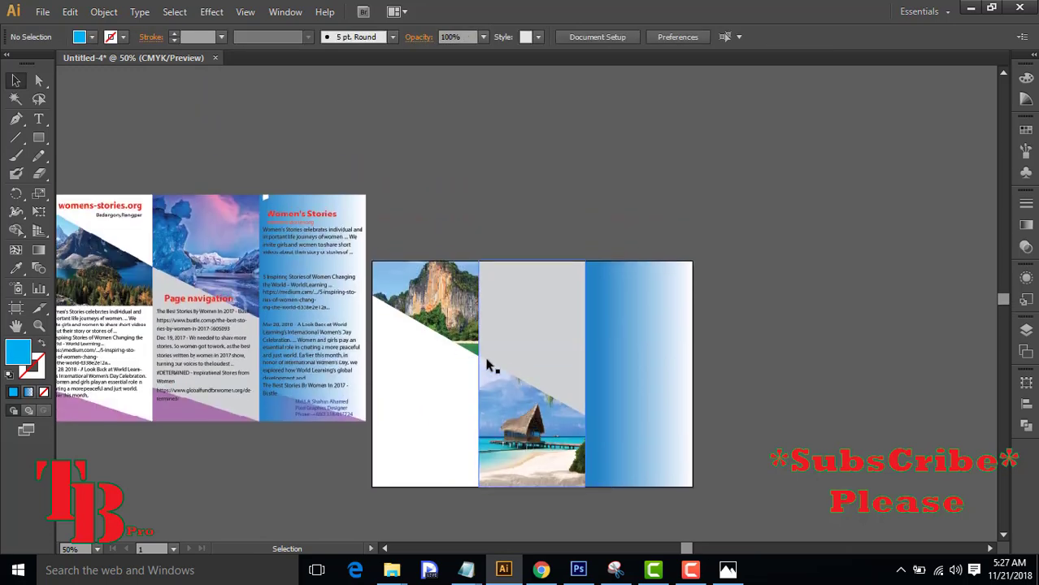
{"action": "left_click_drag", "start_coordinate": [266, 452], "coordinate": [362, 433]}
- Switch to Chrome and copy the line "From Wikipedia, the free encyclopedia" from the Wikipedia Blog article
{"action": "left_click", "coordinate": [542, 571]}
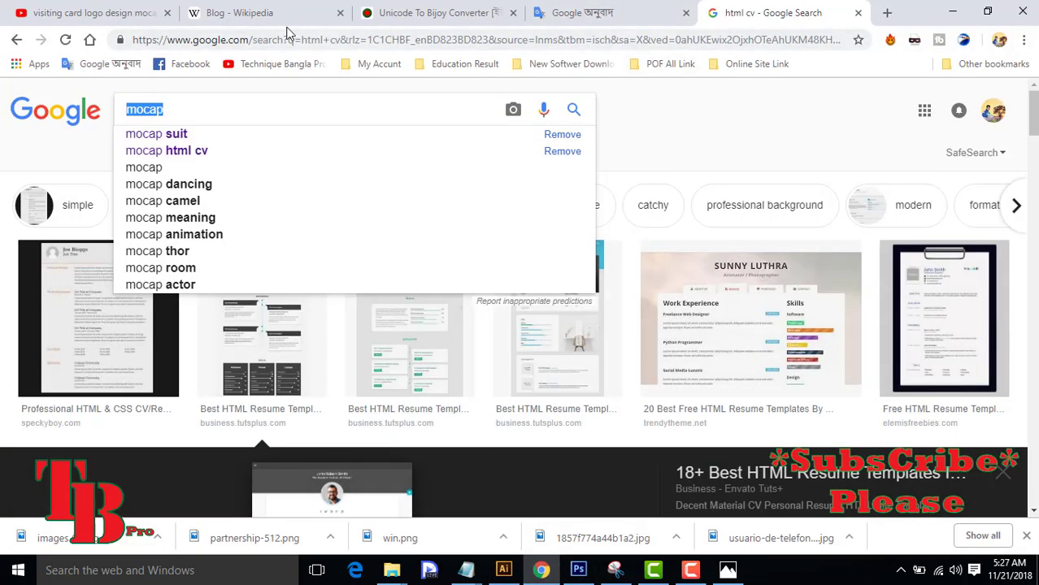
{"action": "left_click", "coordinate": [278, 15]}
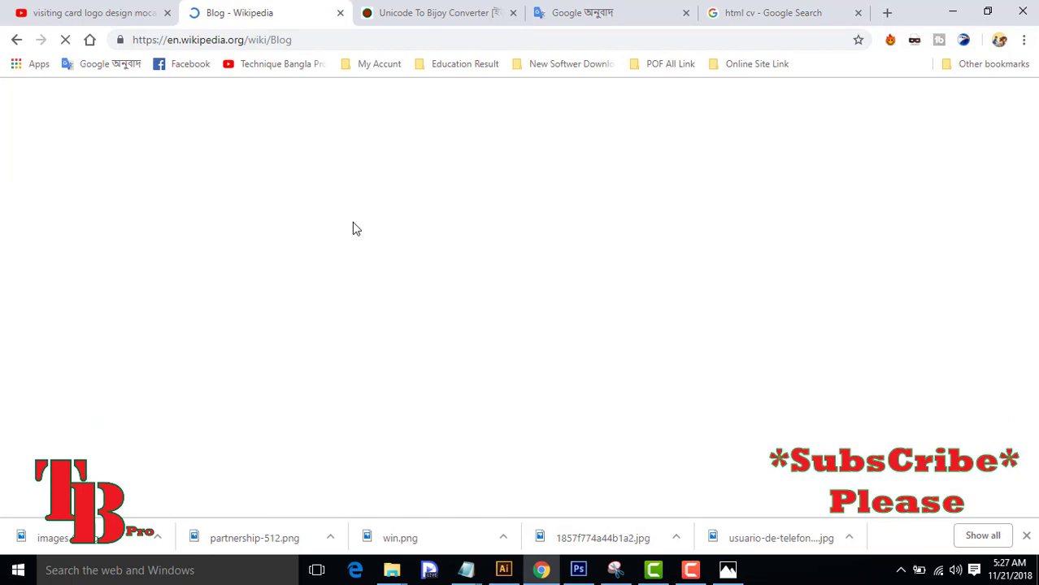
{"action": "left_click", "coordinate": [84, 11]}
{"action": "left_click", "coordinate": [232, 16]}
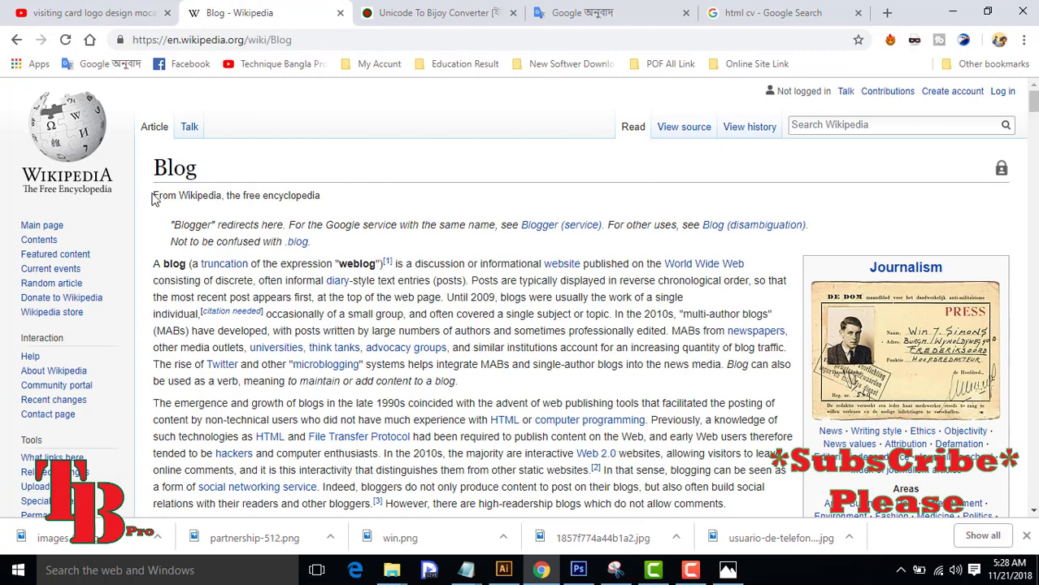
{"action": "left_click_drag", "start_coordinate": [151, 198], "coordinate": [327, 200]}
{"action": "right_click", "coordinate": [285, 197]}
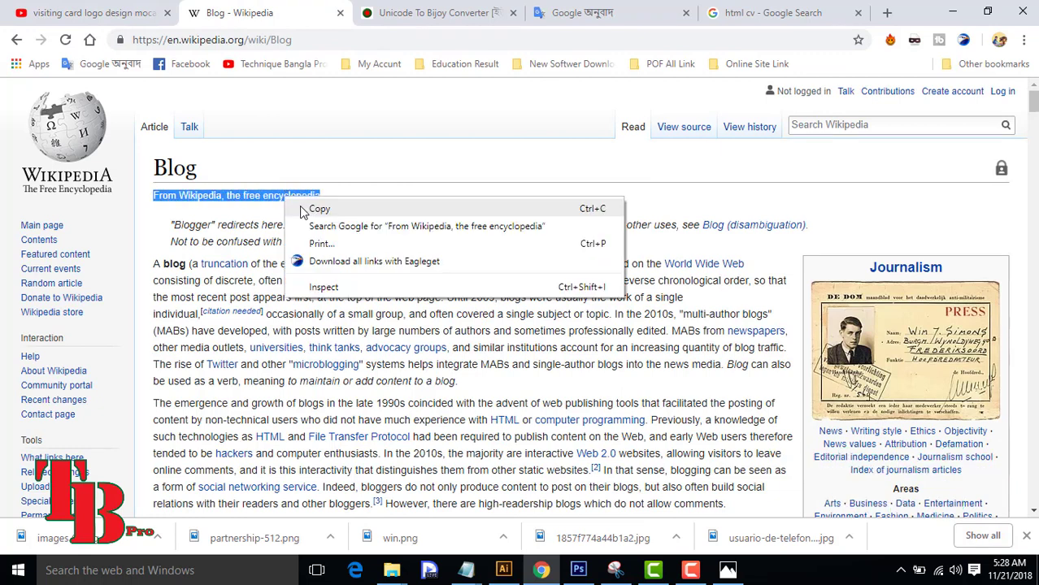
{"action": "left_click", "coordinate": [317, 210]}
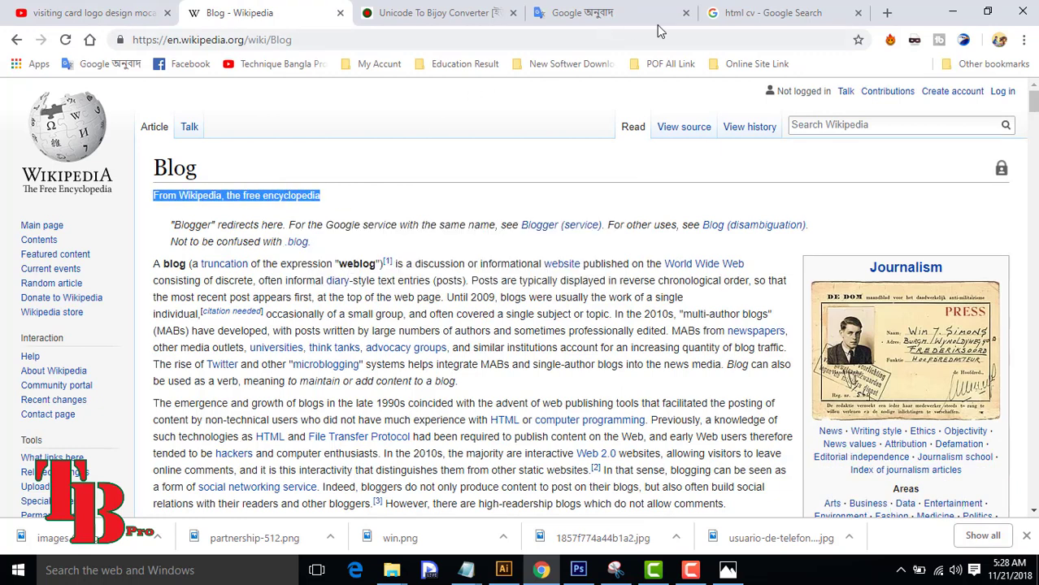
{"action": "left_click", "coordinate": [579, 558]}
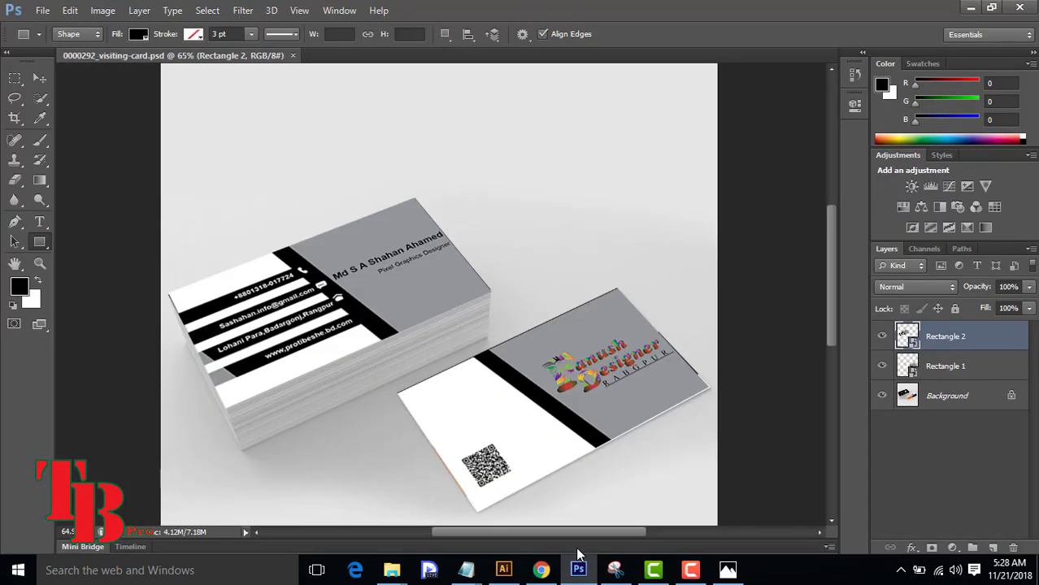
{"action": "mouse_move", "coordinate": [576, 574]}
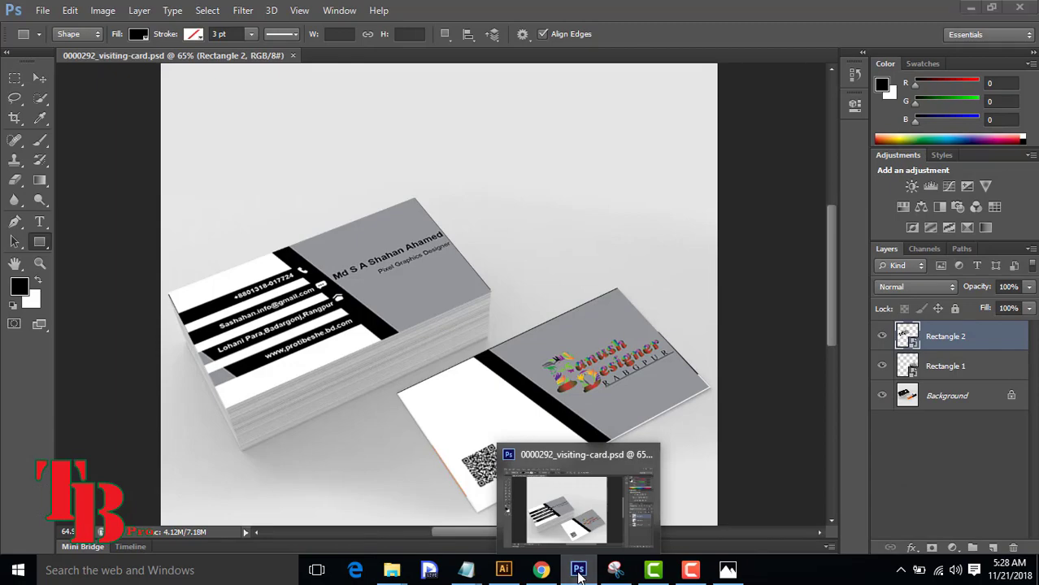
{"action": "left_click", "coordinate": [576, 574]}
- Switch to Illustrator and paste the copied line as new text in the first column's white area, below the cliff photo
{"action": "left_click", "coordinate": [502, 572]}
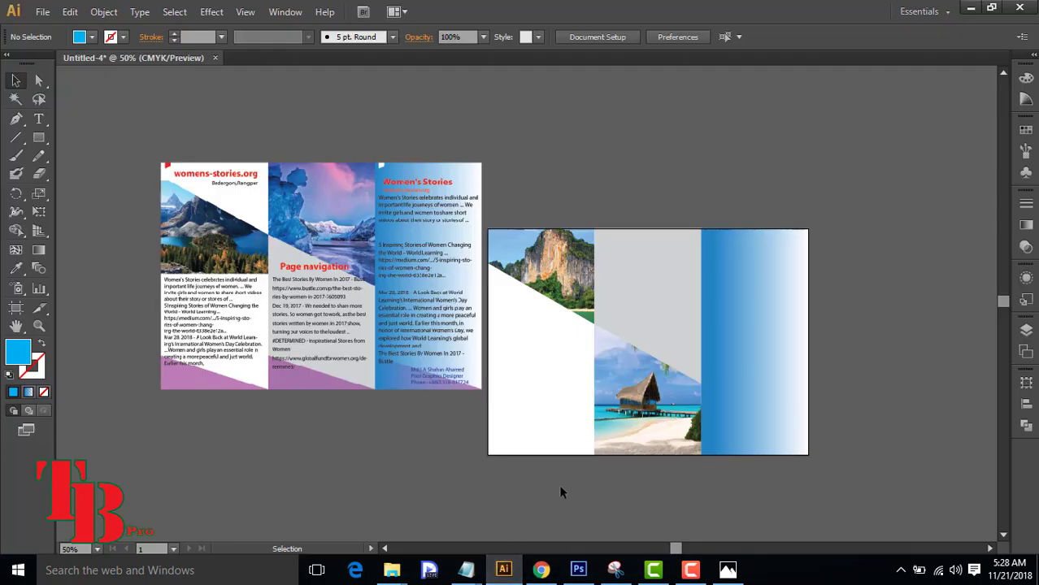
{"action": "left_click", "coordinate": [38, 118]}
{"action": "left_click", "coordinate": [505, 319]}
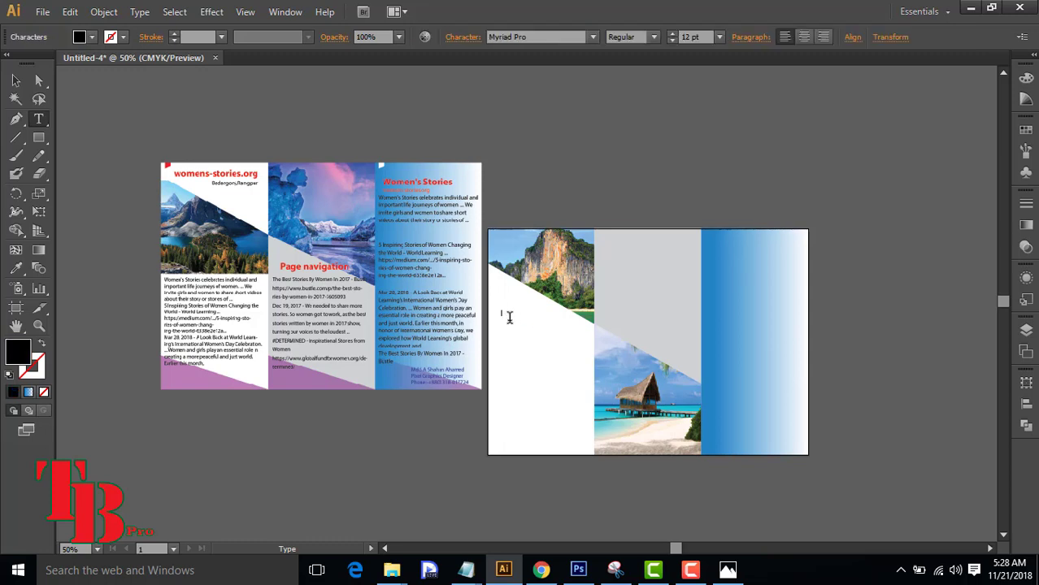
{"action": "key", "text": "ctrl+v"}
{"action": "left_click", "coordinate": [15, 81]}
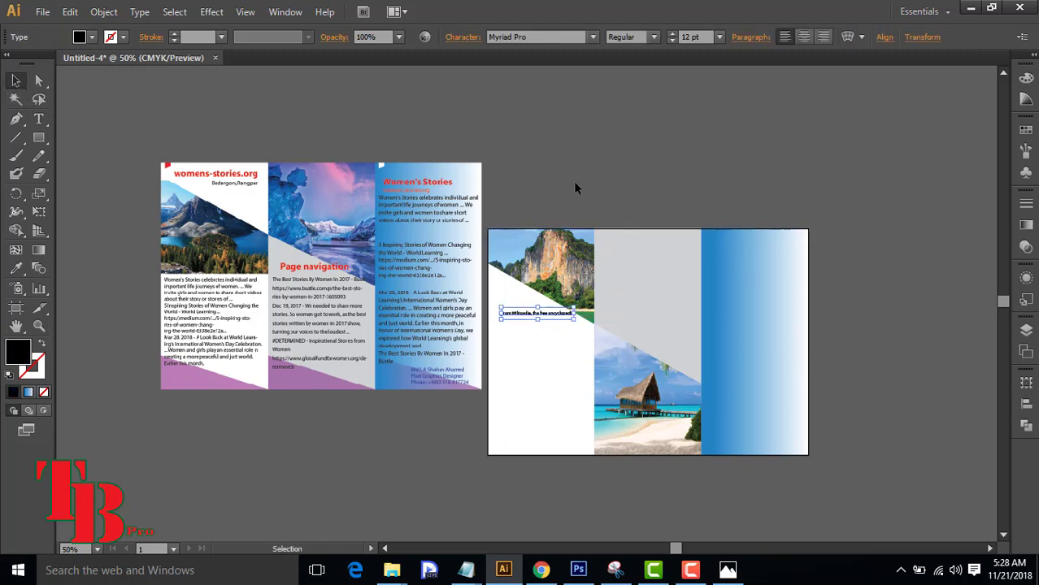
- Set the pasted text to Bold and enlarge it to 24 pt
{"action": "left_click", "coordinate": [655, 38]}
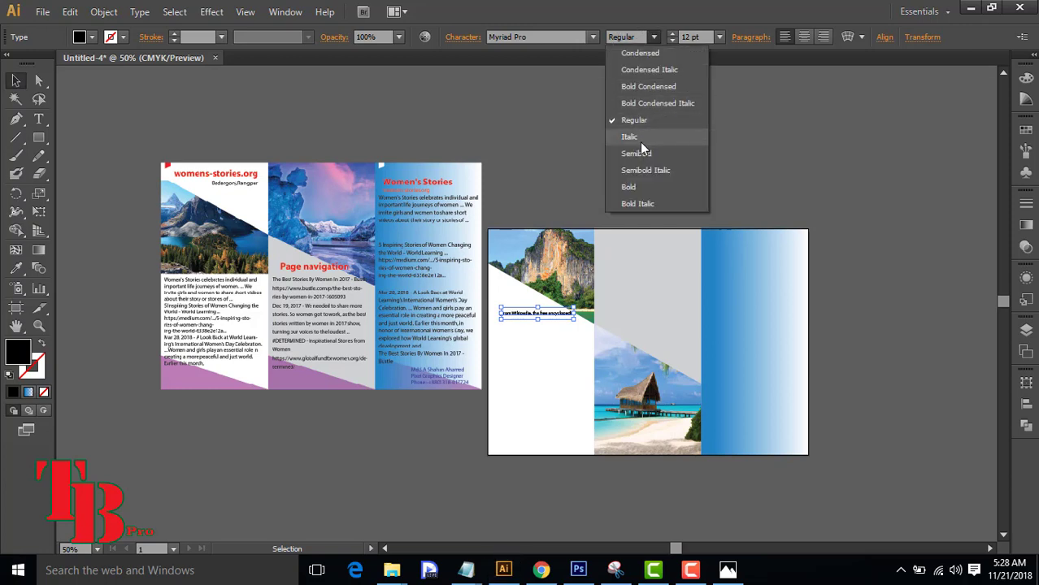
{"action": "left_click", "coordinate": [643, 187]}
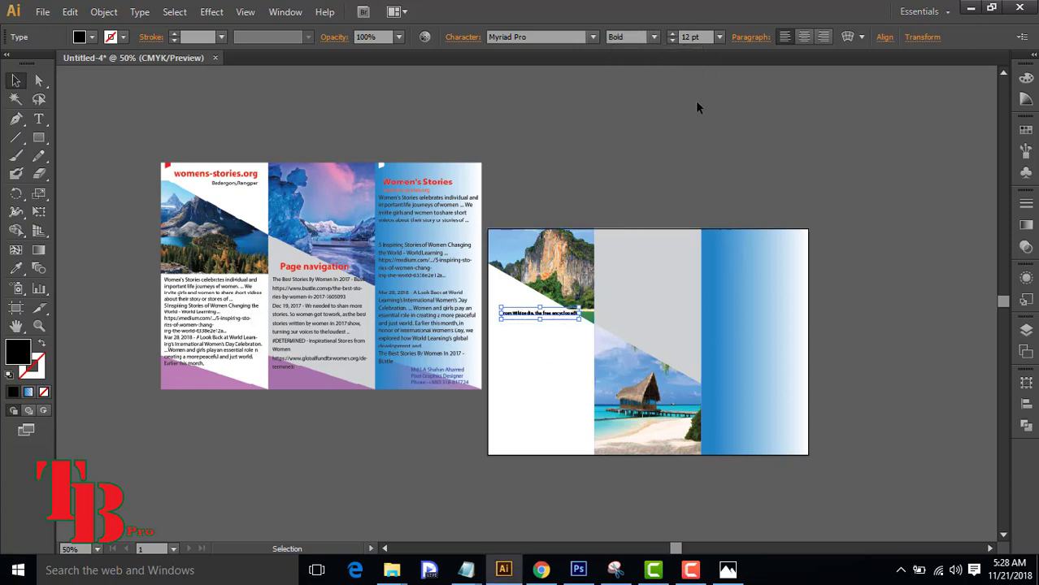
{"action": "left_click", "coordinate": [673, 34]}
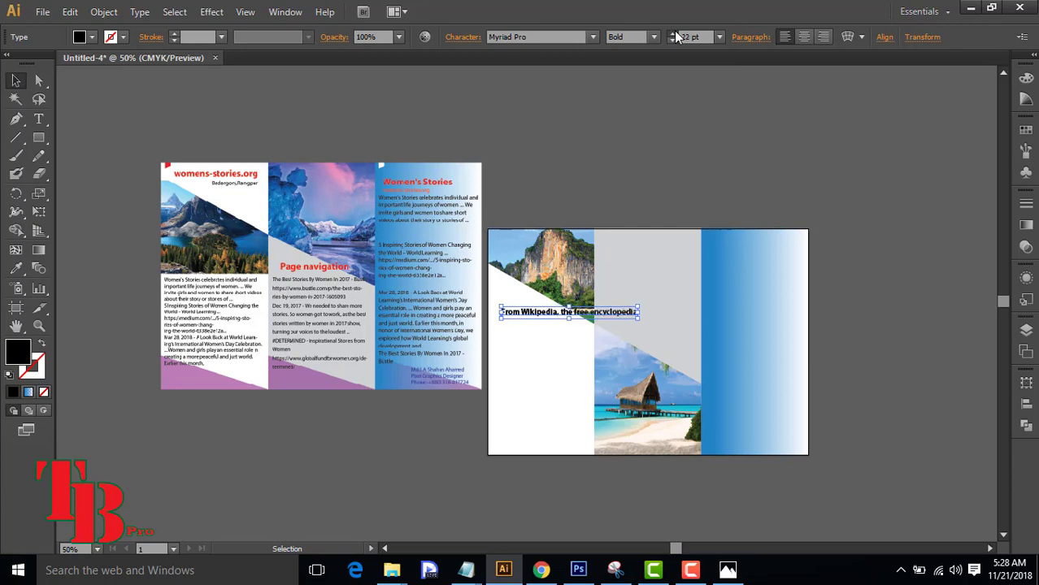
{"action": "left_click", "coordinate": [572, 352]}
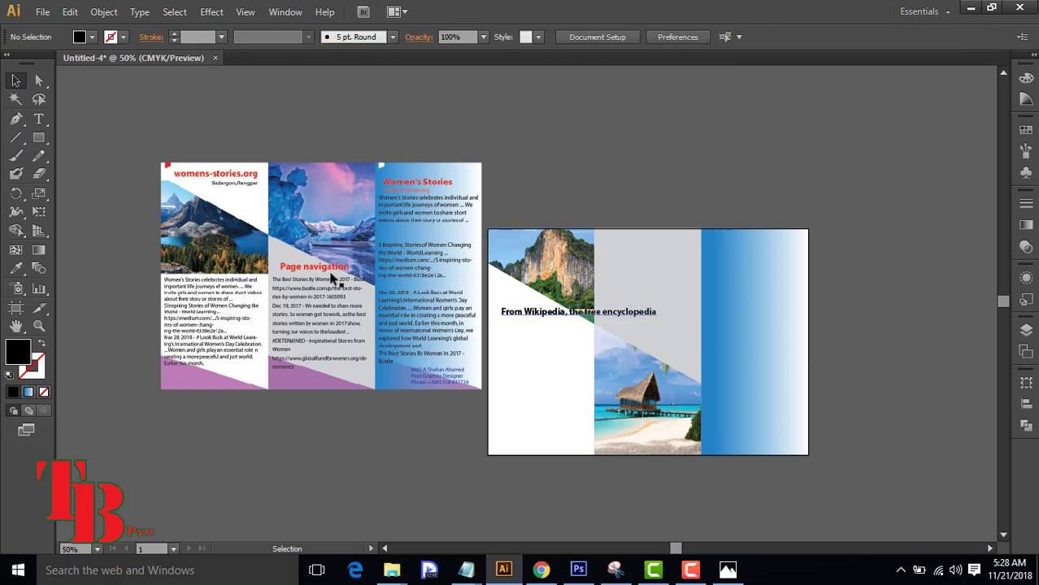
- Break the heading text into two lines after "From Wikipedia,"
{"action": "left_click", "coordinate": [39, 118]}
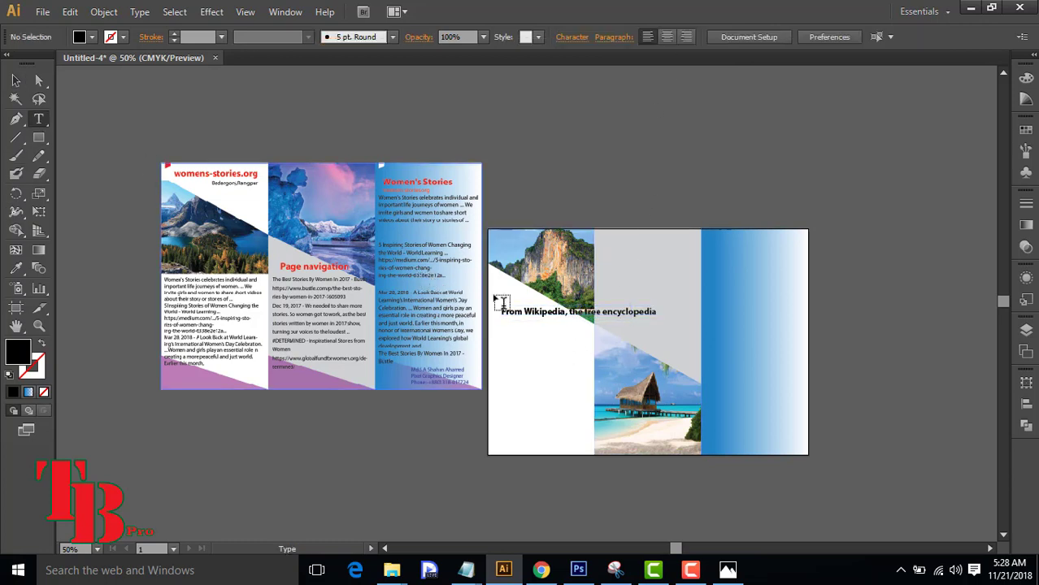
{"action": "left_click", "coordinate": [568, 315]}
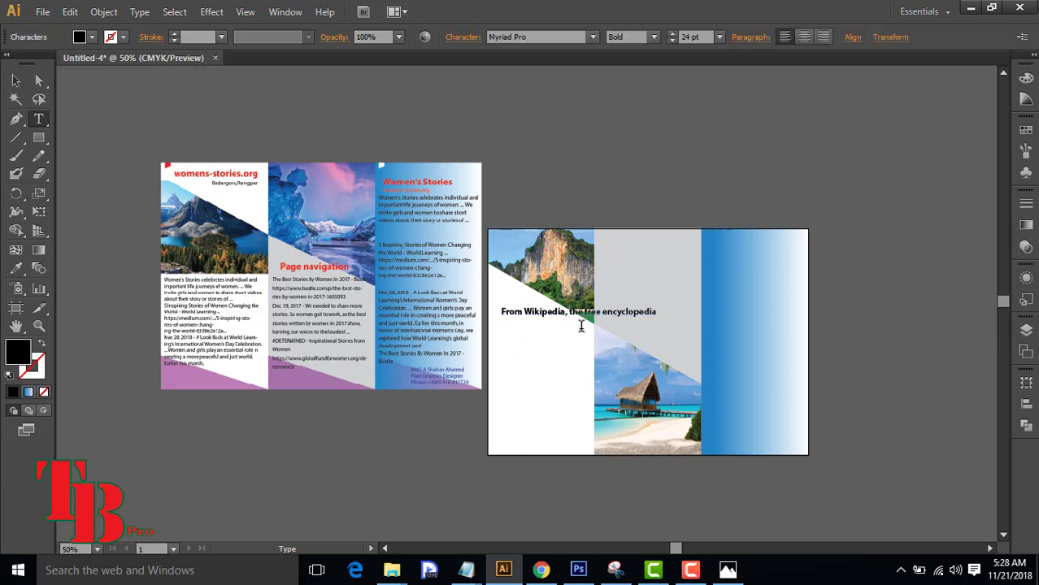
{"action": "key", "text": "Return"}
{"action": "left_click", "coordinate": [15, 80]}
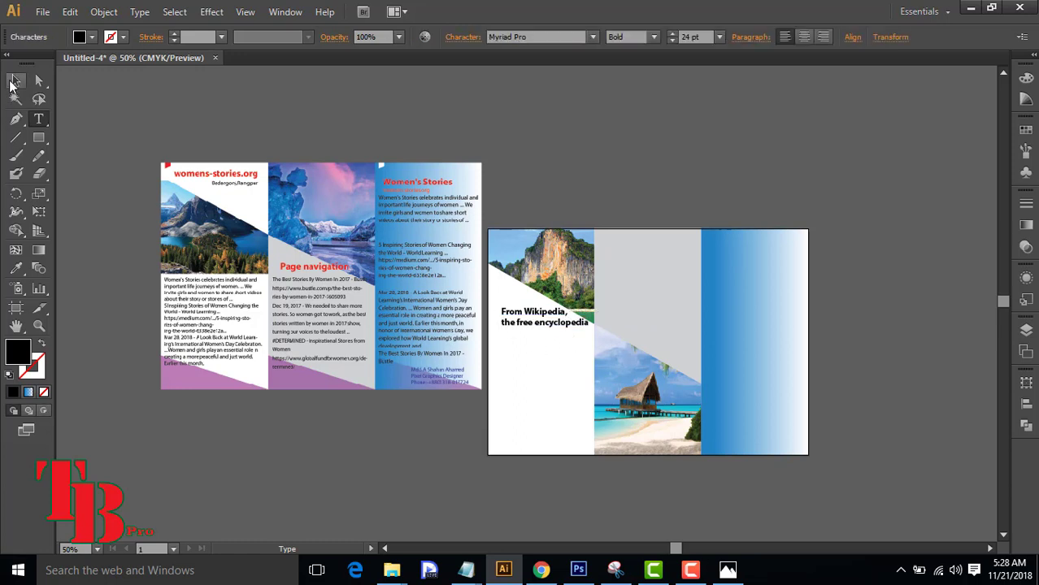
- Fill the two-line heading with red and move it up over the lower part of the cliff photo
{"action": "left_click", "coordinate": [92, 37]}
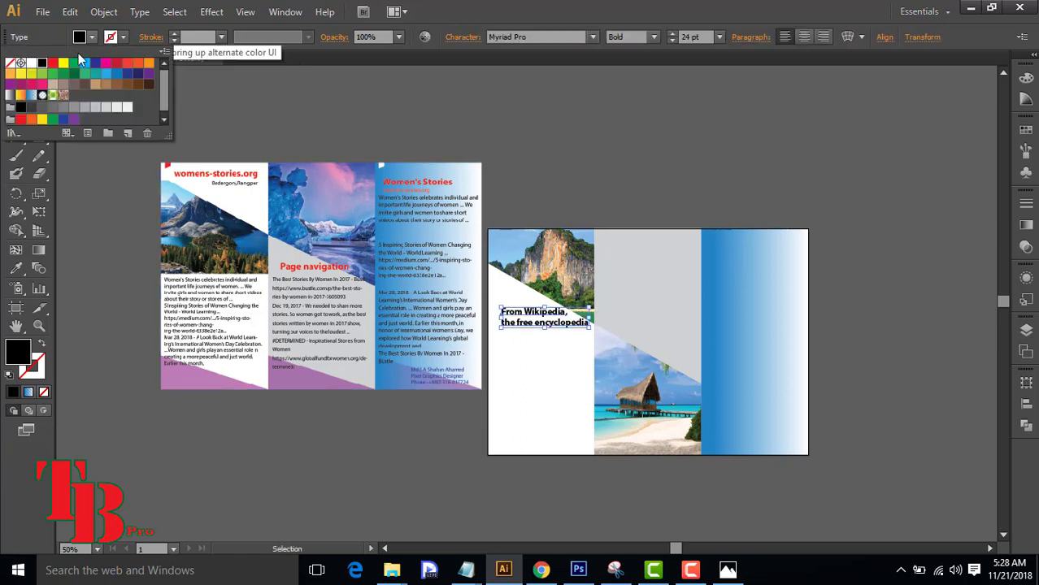
{"action": "left_click", "coordinate": [53, 62]}
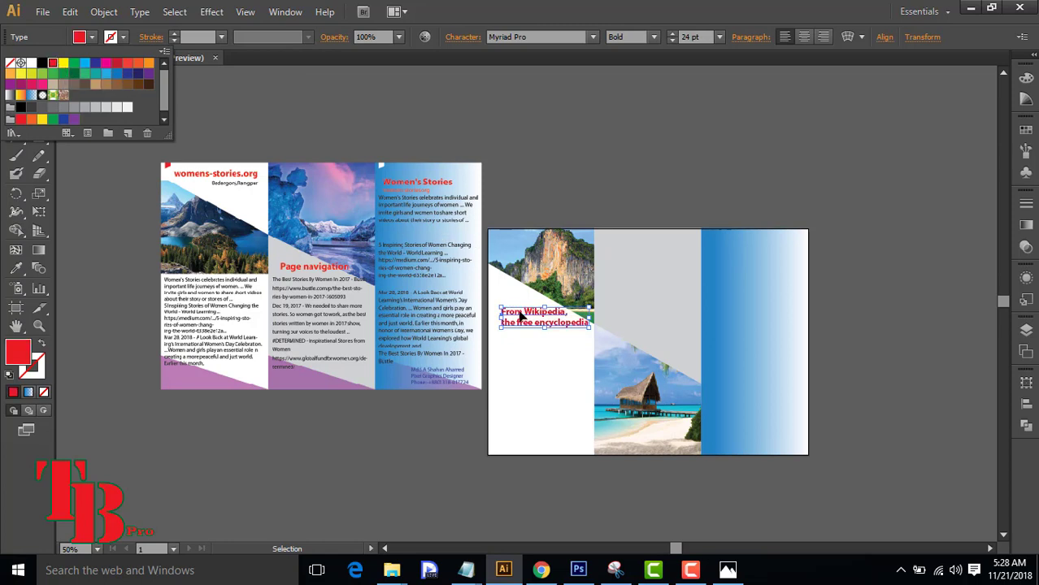
{"action": "left_click", "coordinate": [521, 316]}
{"action": "left_click_drag", "start_coordinate": [513, 321], "coordinate": [515, 290]}
{"action": "left_click", "coordinate": [518, 322]}
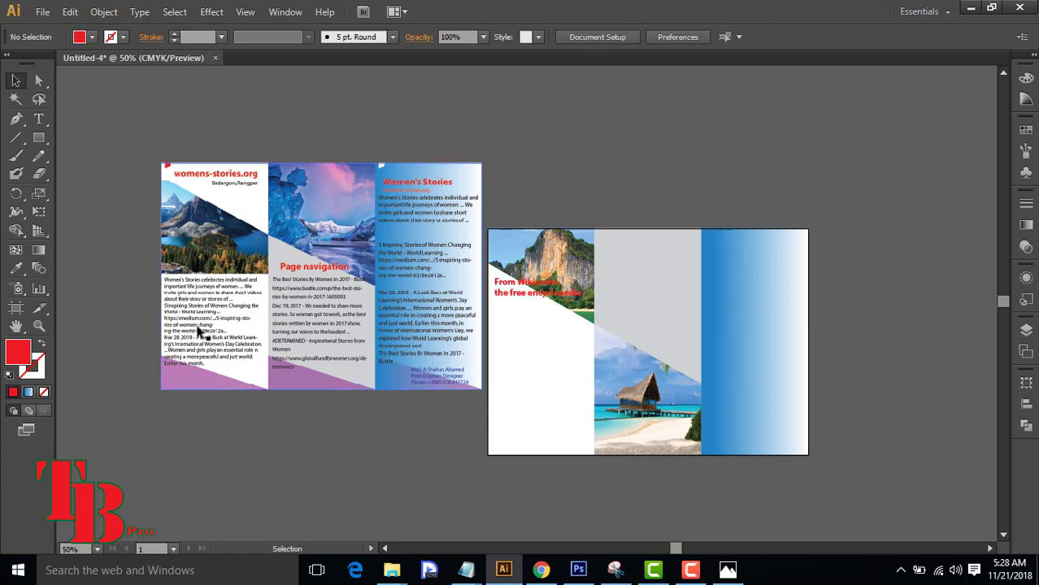
- Create an empty area-type text frame in the first column's white area, below the cliff photo
{"action": "left_click", "coordinate": [39, 119]}
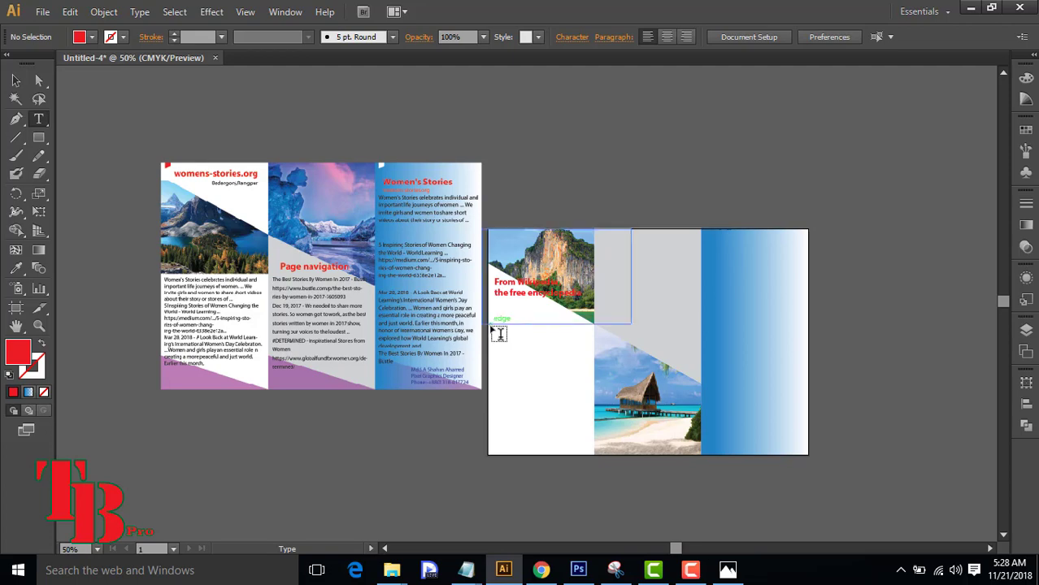
{"action": "left_click_drag", "start_coordinate": [491, 325], "coordinate": [582, 449]}
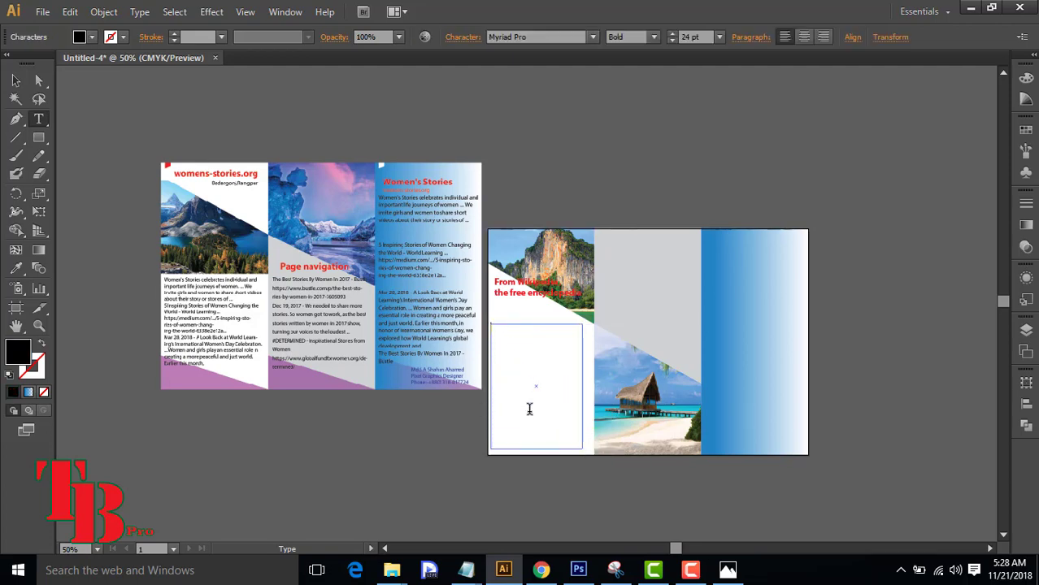
- Switch to Chrome and copy the Wikipedia Blog article's opening paragraph from "blog (a truncation" through "into the news media"
{"action": "mouse_move", "coordinate": [466, 569]}
{"action": "mouse_move", "coordinate": [510, 508]}
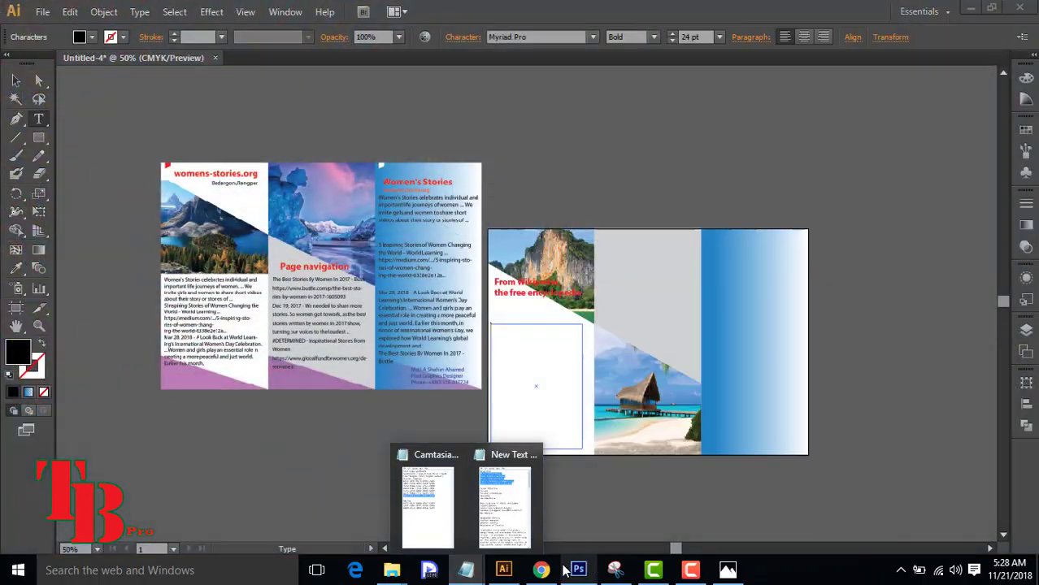
{"action": "left_click", "coordinate": [541, 570]}
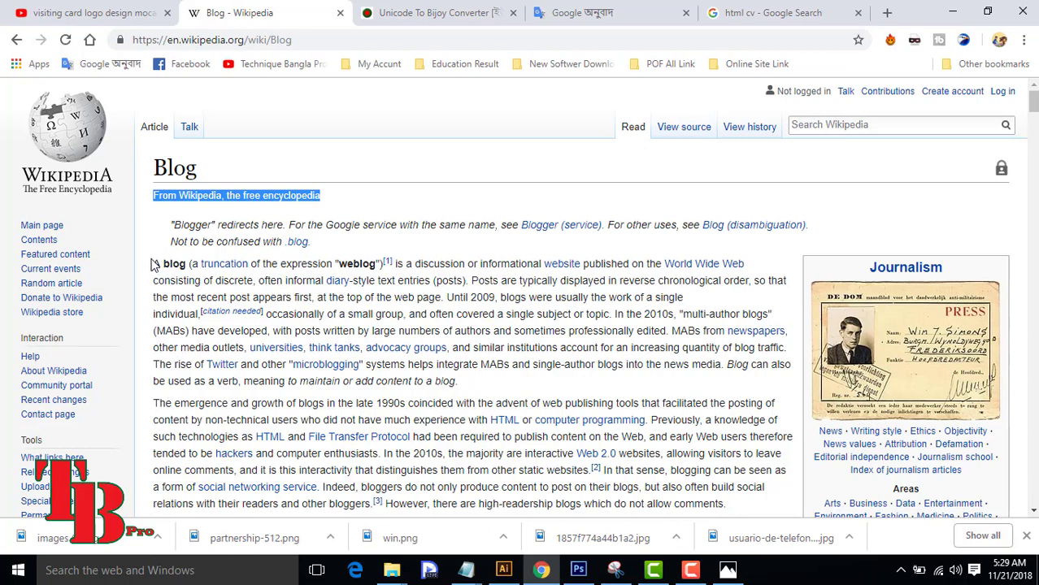
{"action": "left_click_drag", "start_coordinate": [152, 265], "coordinate": [789, 367]}
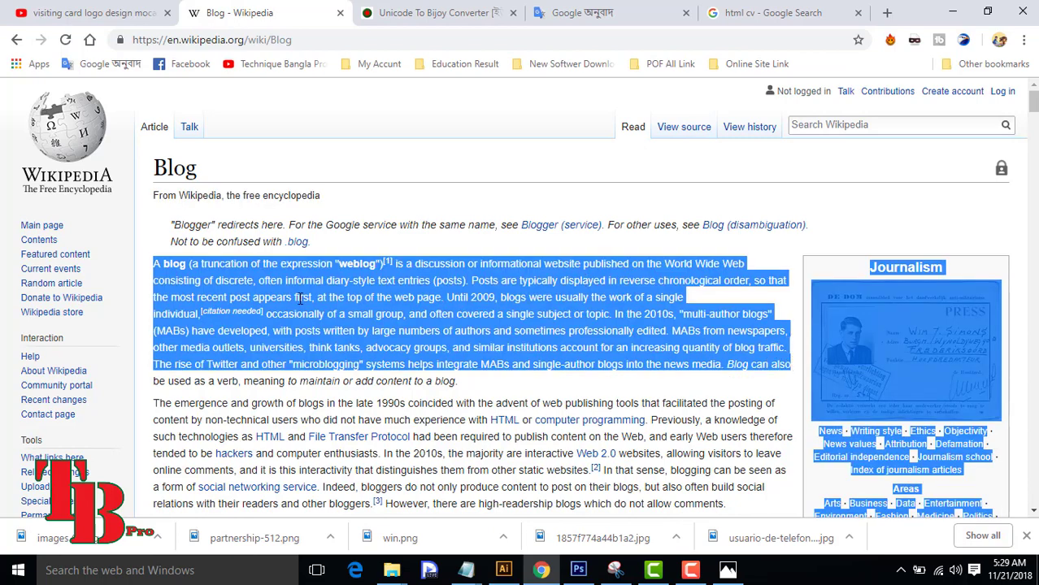
{"action": "left_click", "coordinate": [731, 389]}
{"action": "left_click_drag", "start_coordinate": [724, 366], "coordinate": [156, 265]}
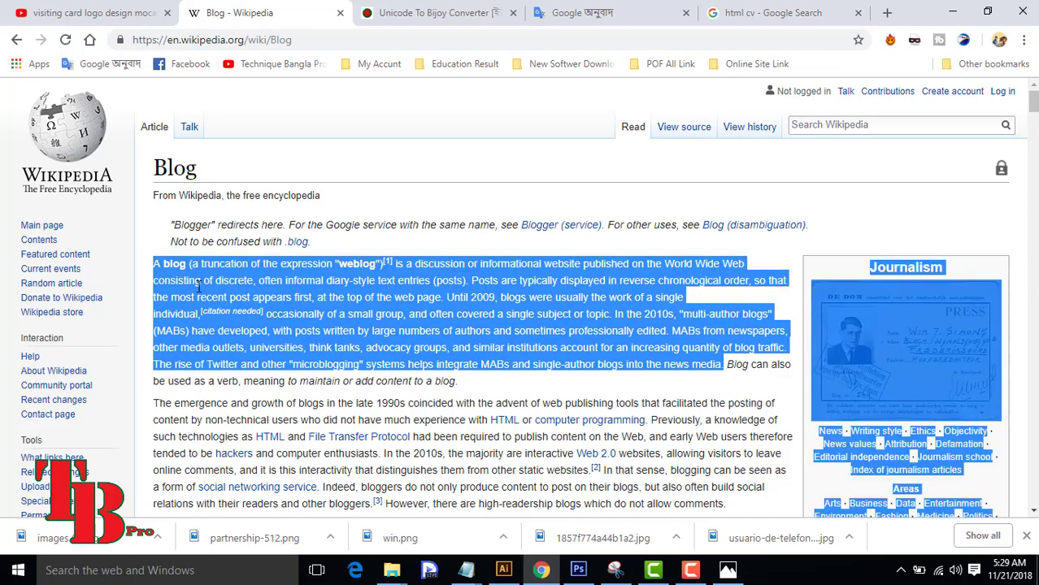
{"action": "left_click_drag", "start_coordinate": [724, 366], "coordinate": [162, 264]}
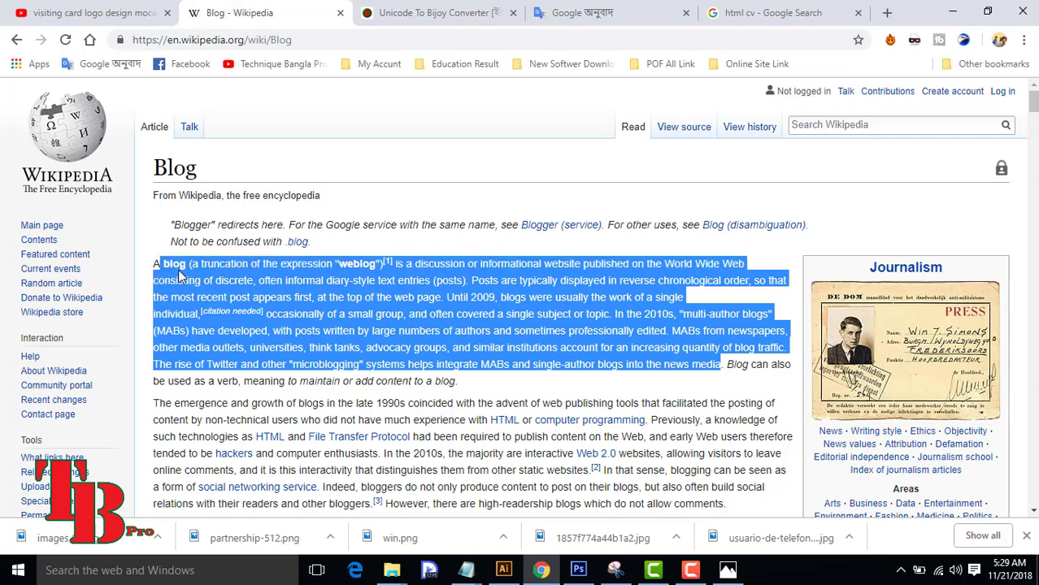
{"action": "right_click", "coordinate": [180, 271]}
{"action": "left_click", "coordinate": [214, 281]}
- Switch to Illustrator and paste the copied paragraph into the first column's empty text frame
{"action": "left_click", "coordinate": [504, 570]}
{"action": "right_click", "coordinate": [505, 339]}
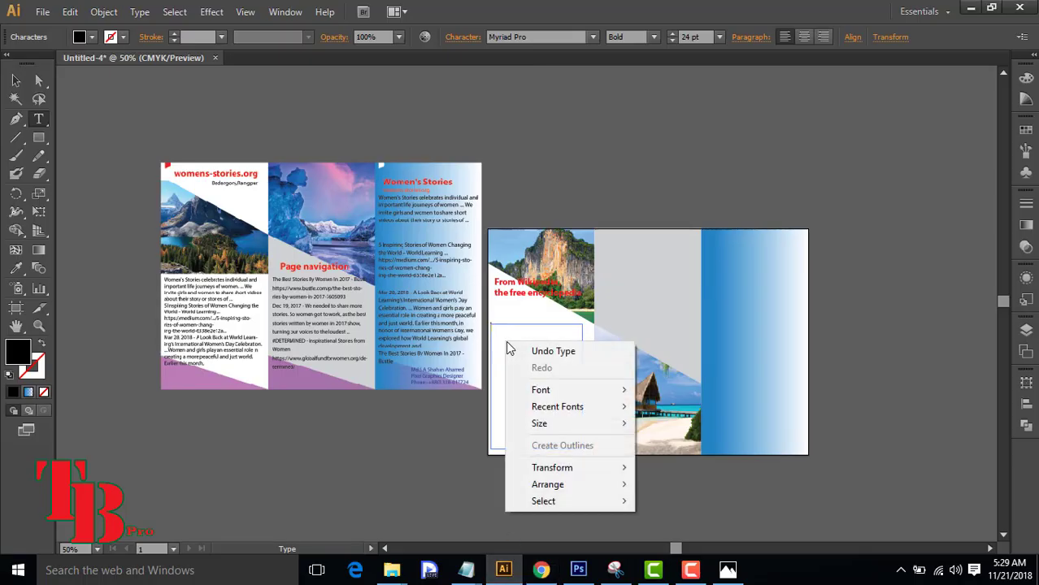
{"action": "left_click", "coordinate": [502, 339]}
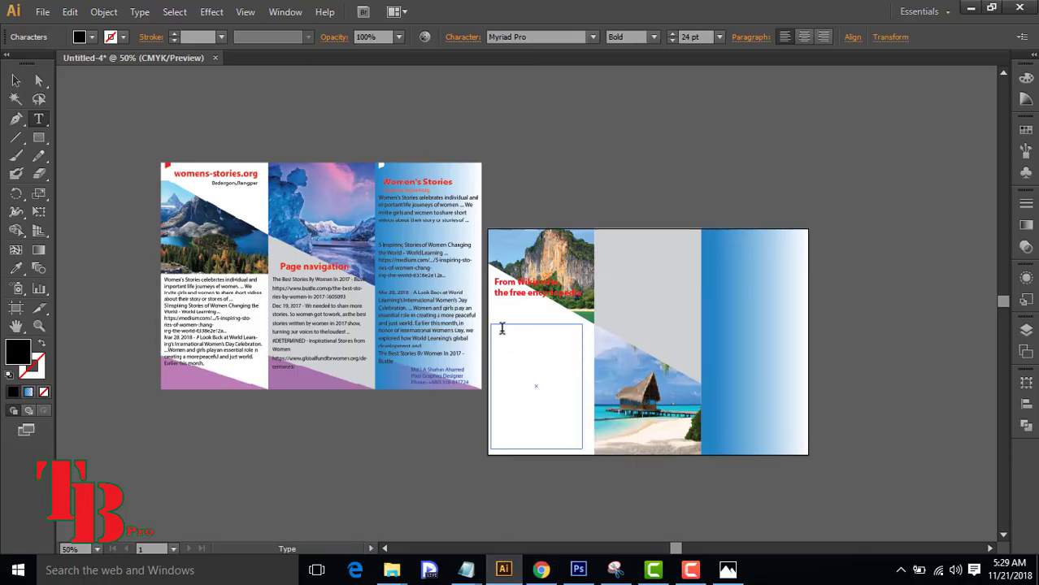
{"action": "key", "text": "ctrl"}
{"action": "key", "text": "ctrl+v"}
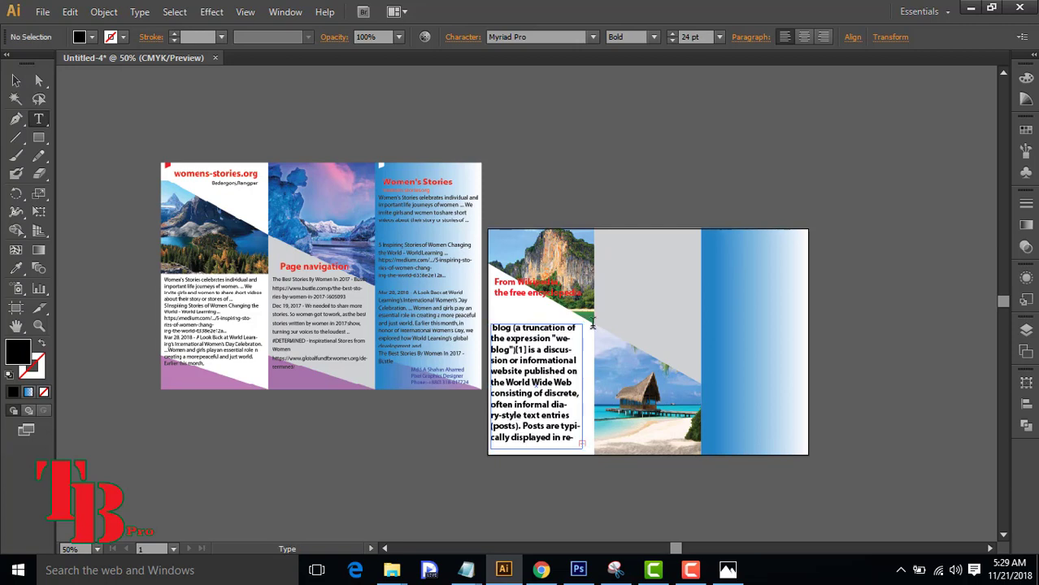
- Try to set the pasted paragraph to 14 pt Regular while its text is not selected
{"action": "left_click", "coordinate": [671, 40]}
{"action": "left_click", "coordinate": [672, 40]}
{"action": "left_click", "coordinate": [671, 40]}
{"action": "left_click", "coordinate": [653, 37]}
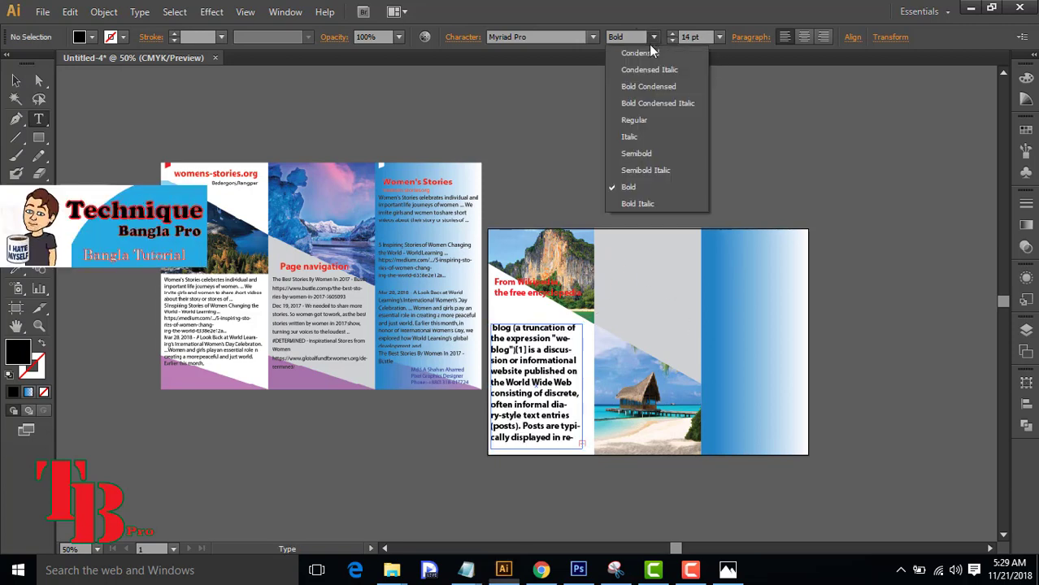
{"action": "left_click", "coordinate": [622, 122]}
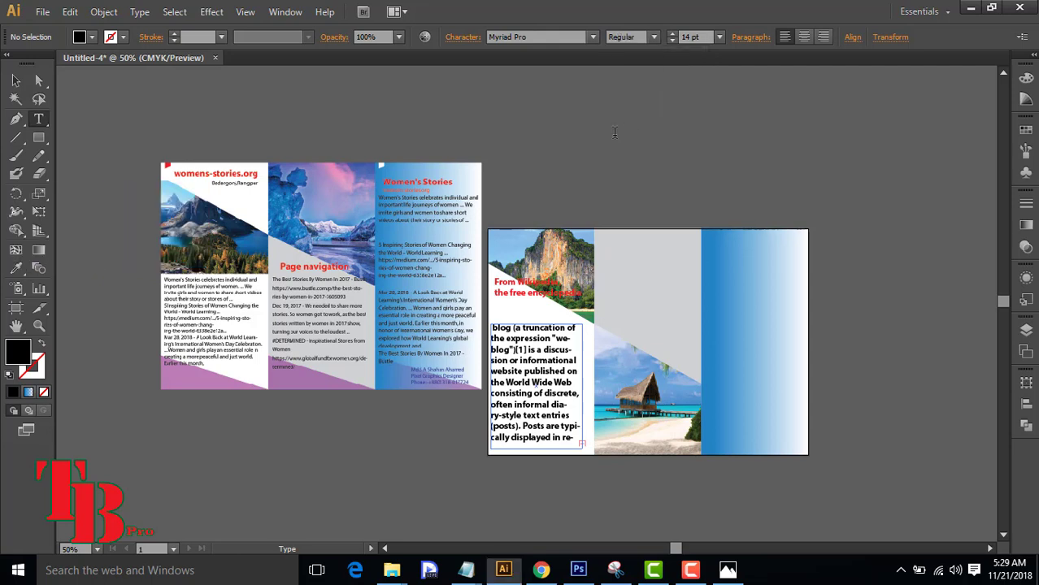
- Select the paragraph's text frame as an object and set its type to 14 pt Myriad Pro Regular
{"action": "left_click", "coordinate": [17, 81]}
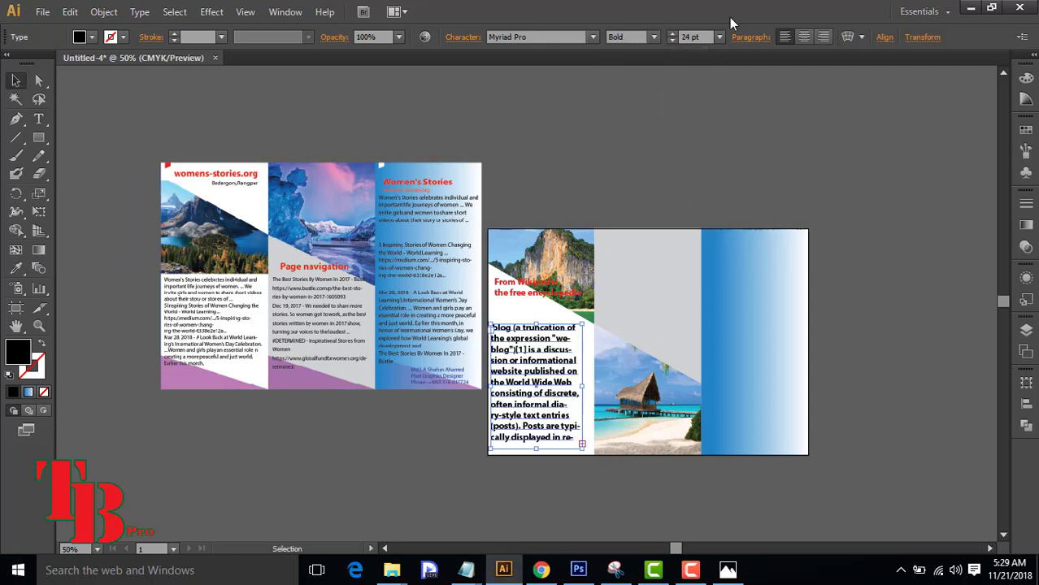
{"action": "left_click", "coordinate": [672, 40]}
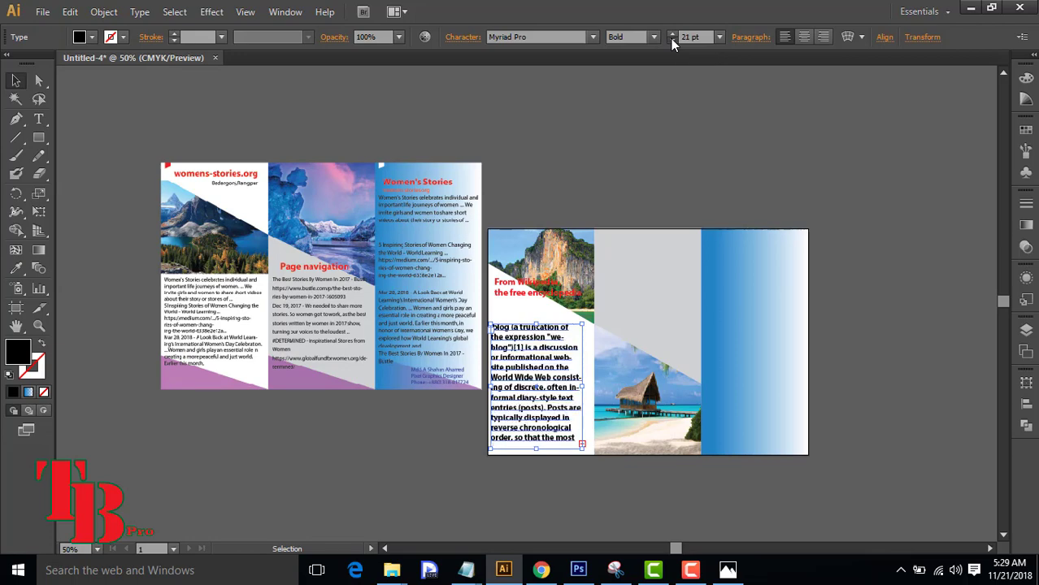
{"action": "left_click", "coordinate": [672, 40]}
{"action": "left_click", "coordinate": [672, 33]}
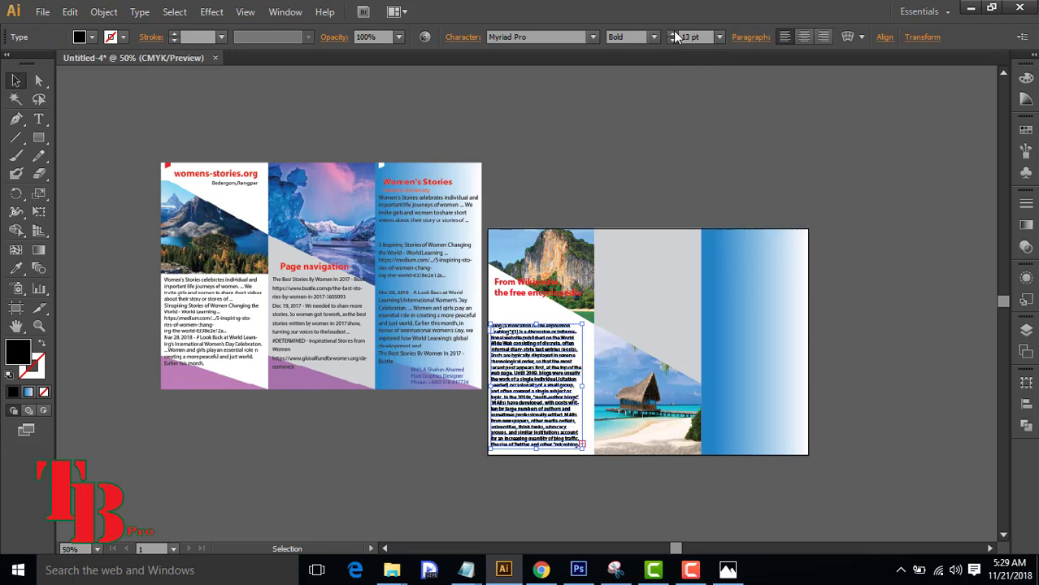
{"action": "left_click", "coordinate": [652, 37]}
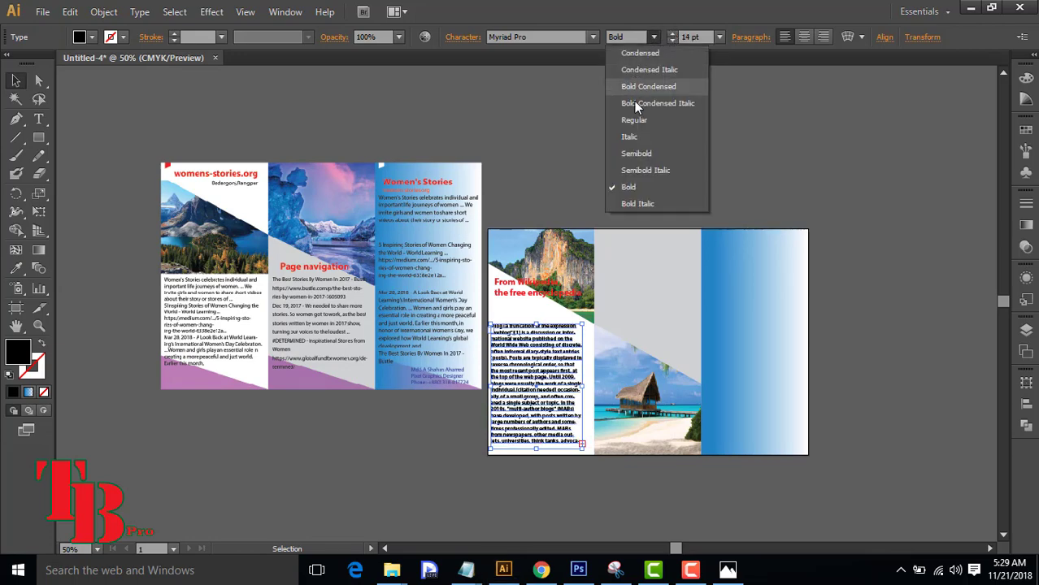
{"action": "left_click", "coordinate": [634, 118]}
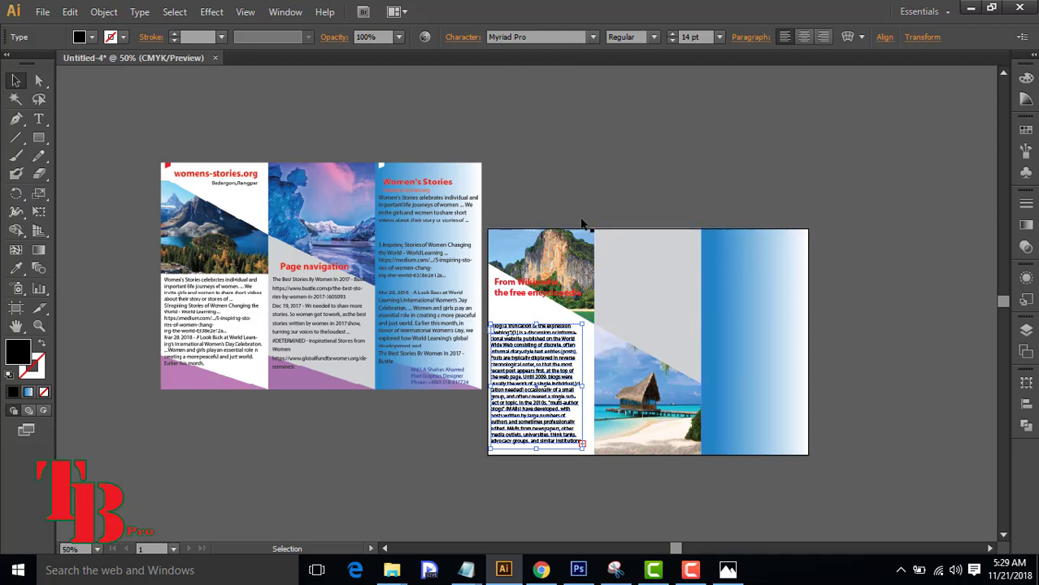
- Set the paragraph's leading to 18 pt
{"action": "left_click", "coordinate": [461, 38]}
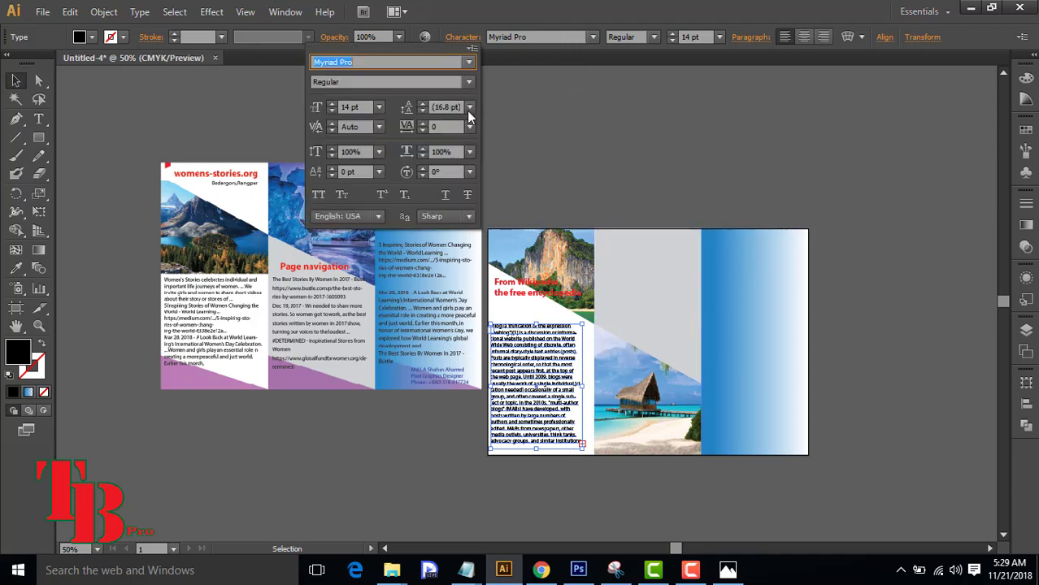
{"action": "left_click", "coordinate": [423, 106]}
{"action": "left_click", "coordinate": [423, 105]}
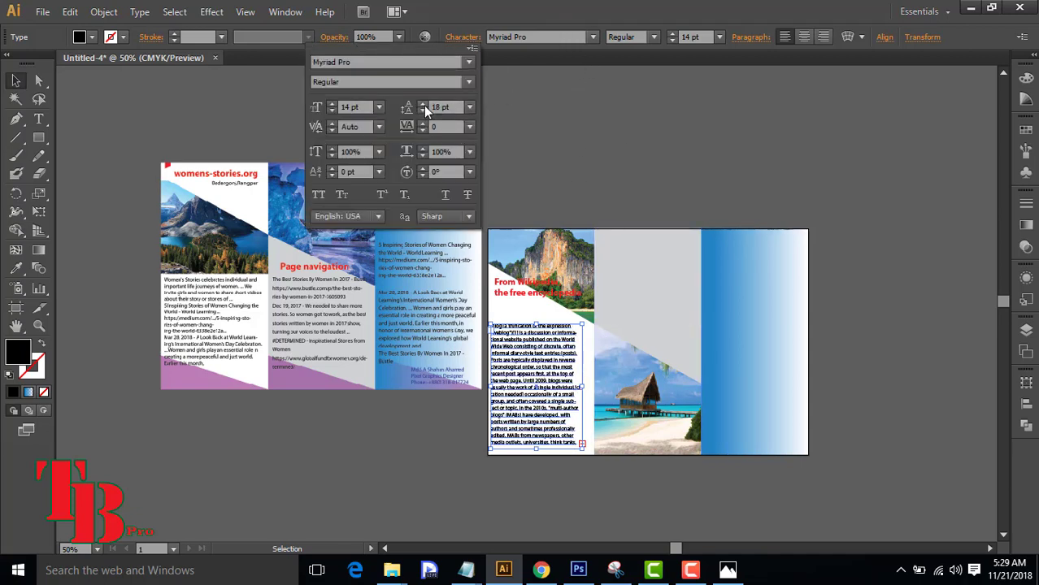
{"action": "left_click", "coordinate": [543, 465]}
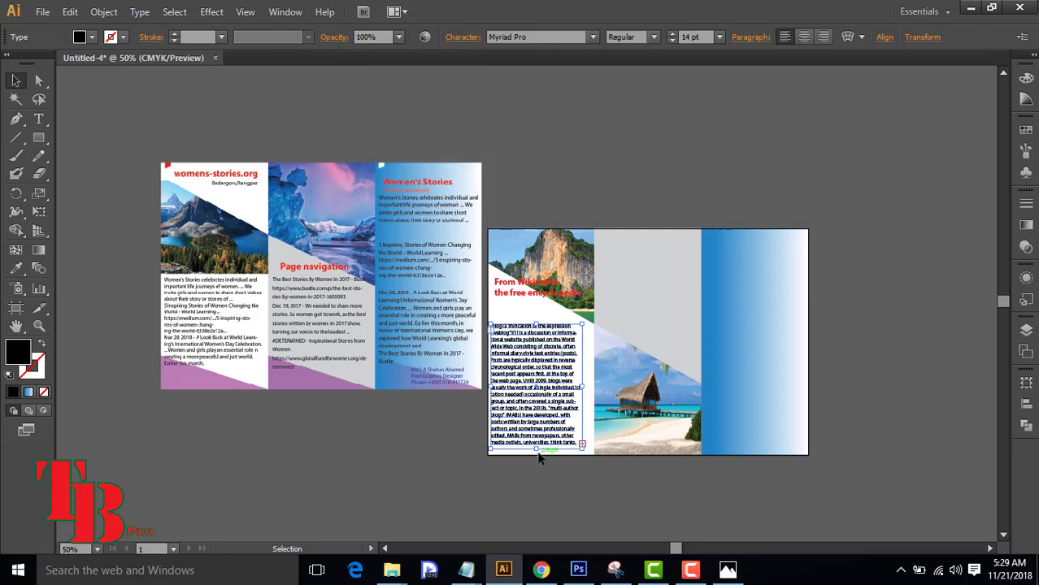
- Extend the text frame below the page and delete the passage from "other media outlets" through "into the"
{"action": "left_click_drag", "start_coordinate": [536, 448], "coordinate": [548, 532]}
{"action": "left_click", "coordinate": [569, 492]}
{"action": "left_click", "coordinate": [573, 480]}
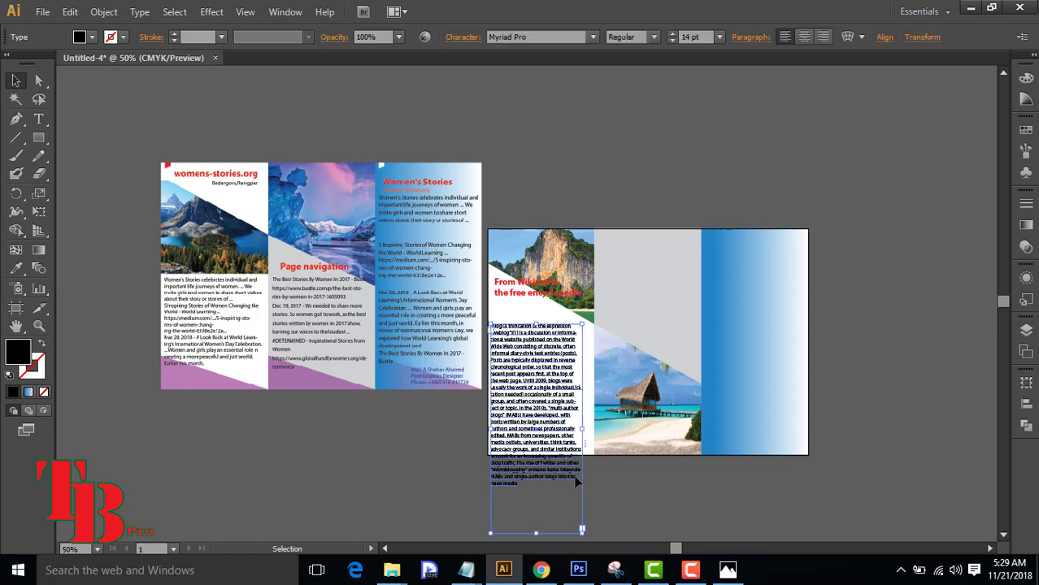
{"action": "key", "text": "t"}
{"action": "left_click_drag", "start_coordinate": [578, 475], "coordinate": [489, 444]}
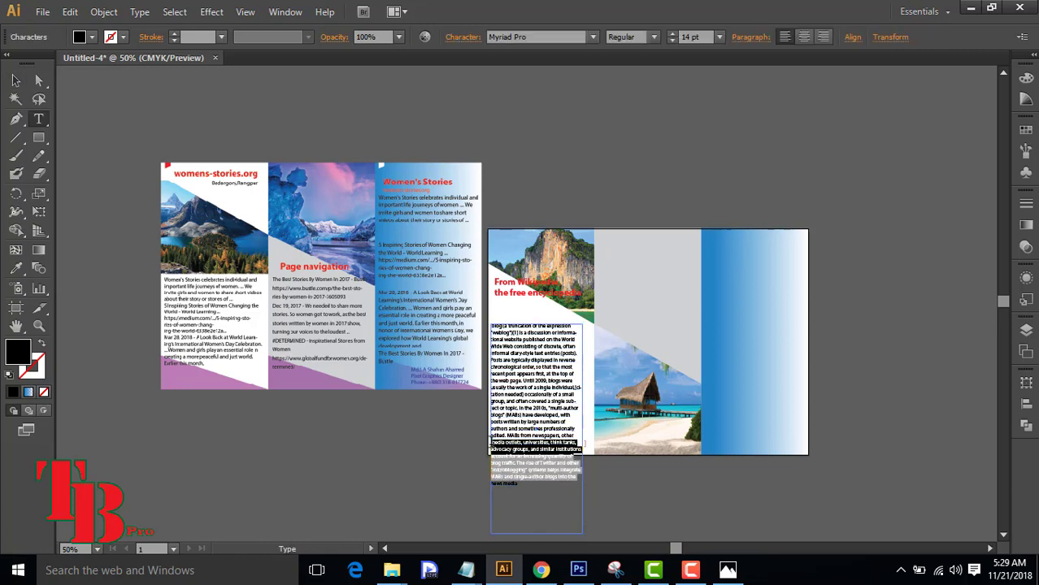
{"action": "key", "text": "BackSpace"}
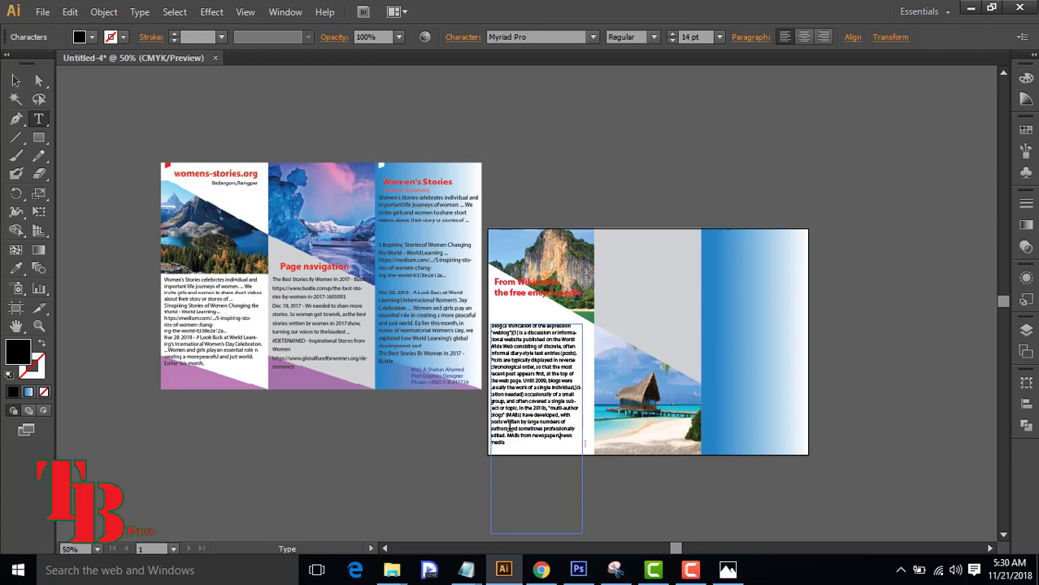
- Resize the text frame to fit the first column, pulling its lower edge inside the page and raising its upper edge to the heading
{"action": "scroll", "coordinate": [555, 418], "scroll_direction": "down", "scroll_amount": 3}
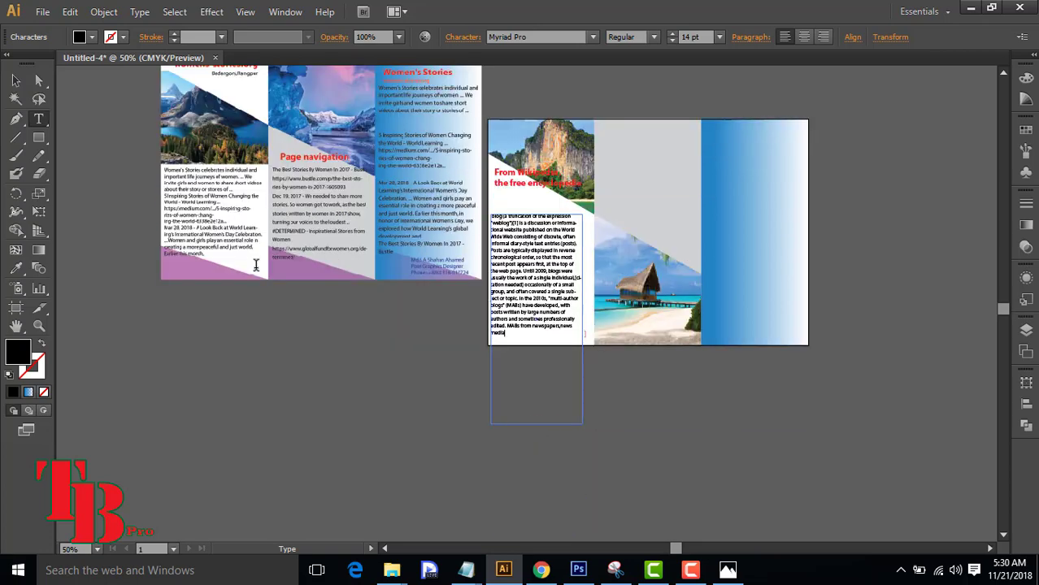
{"action": "left_click", "coordinate": [16, 80]}
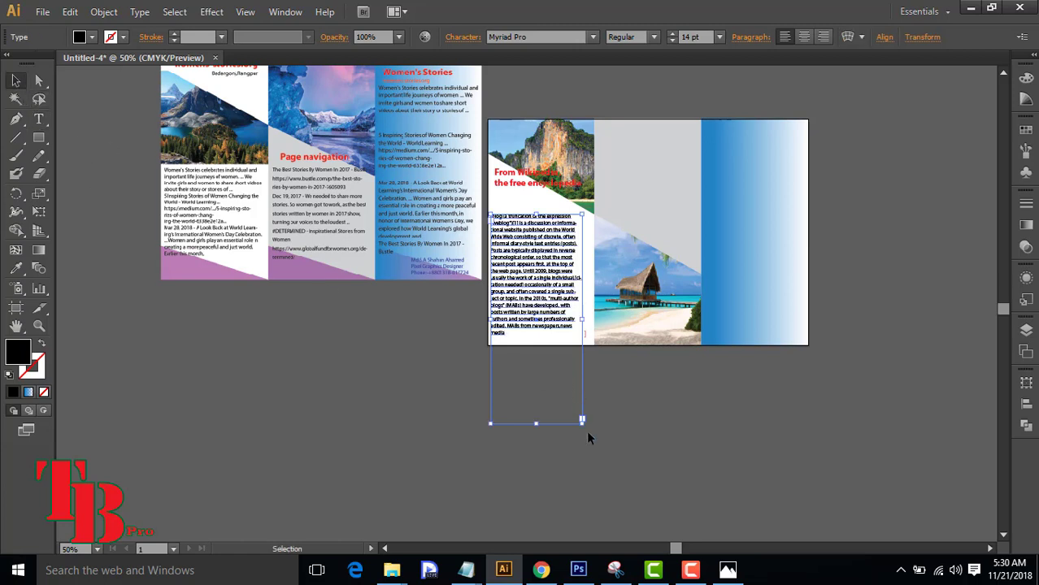
{"action": "left_click_drag", "start_coordinate": [535, 423], "coordinate": [536, 324]}
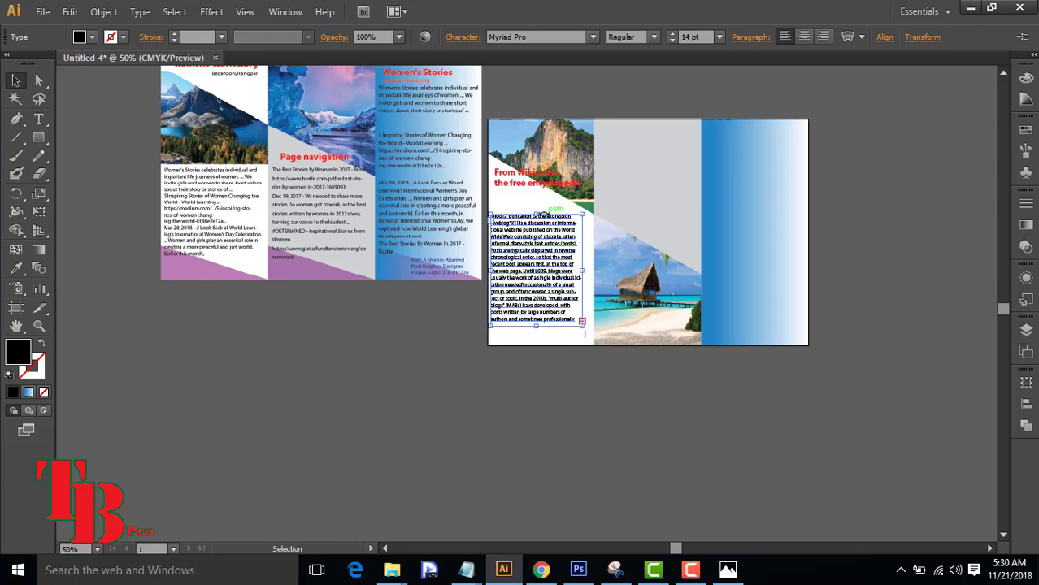
{"action": "left_click_drag", "start_coordinate": [536, 213], "coordinate": [534, 198]}
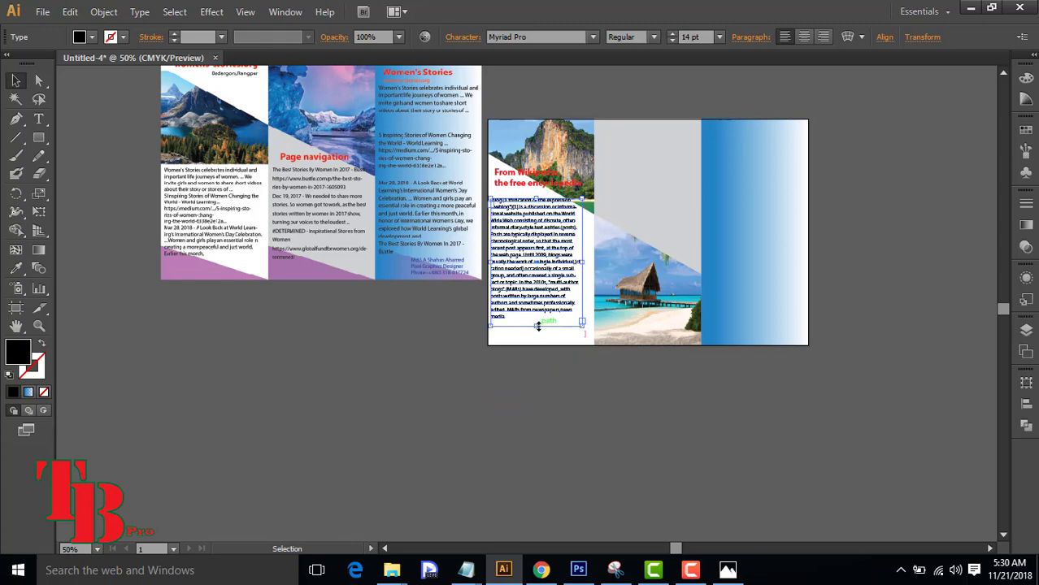
{"action": "left_click_drag", "start_coordinate": [537, 326], "coordinate": [538, 331]}
- Duplicate the paragraph text frame onto the second column's grey area and again onto the third column's blue panel
{"action": "scroll", "coordinate": [545, 315], "scroll_direction": "up", "scroll_amount": 3}
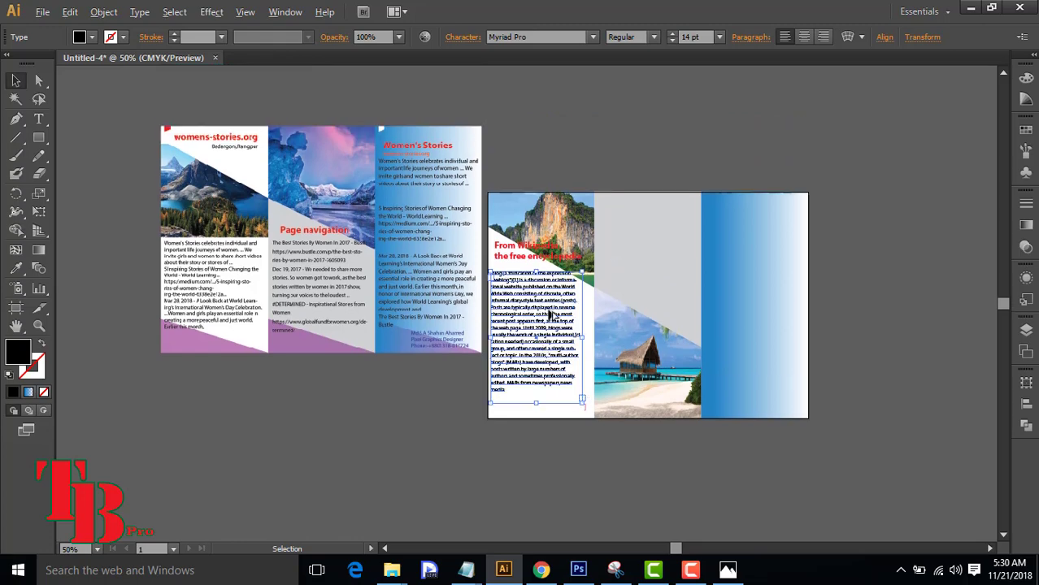
{"action": "left_click_drag", "start_coordinate": [539, 319], "coordinate": [647, 250]}
{"action": "key", "text": "ctrl+z"}
{"action": "key", "text": "ctrl+z"}
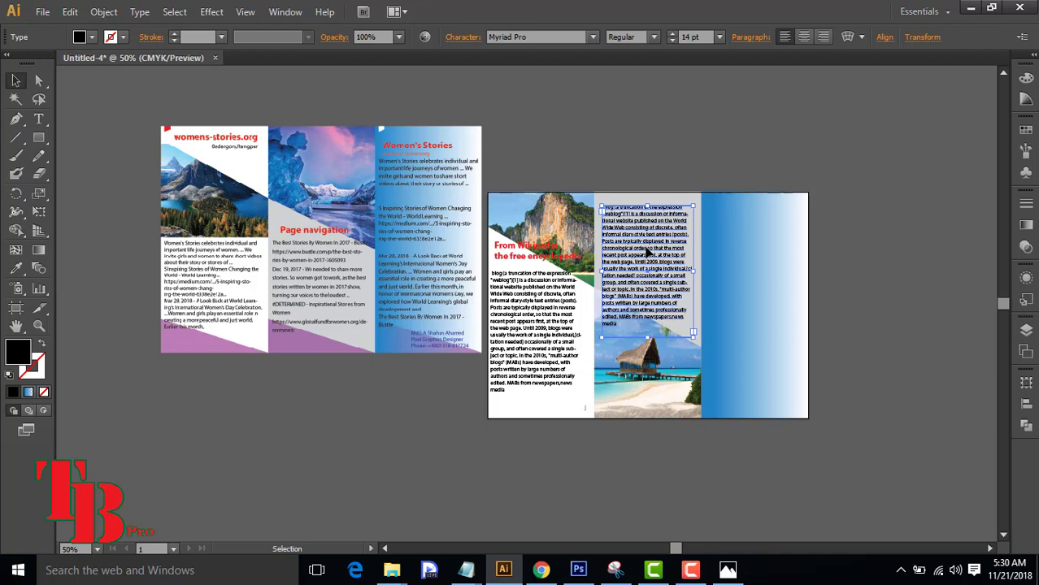
{"action": "left_click_drag", "start_coordinate": [648, 253], "coordinate": [755, 259]}
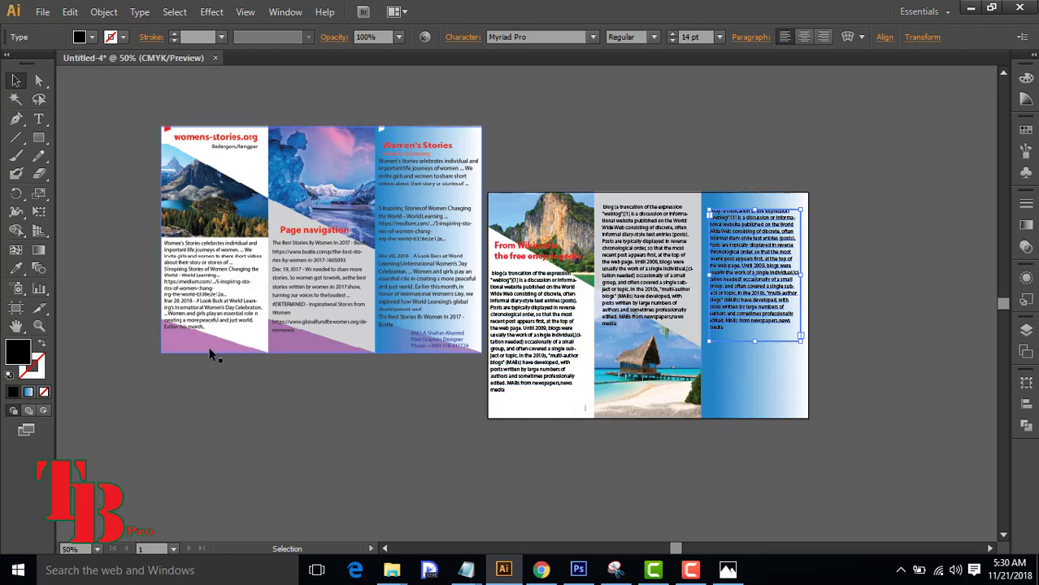
- Draw a black rectangle across the foot of the first column, extending it down to the page edge and up to the paragraph's last line
{"action": "left_click", "coordinate": [39, 140]}
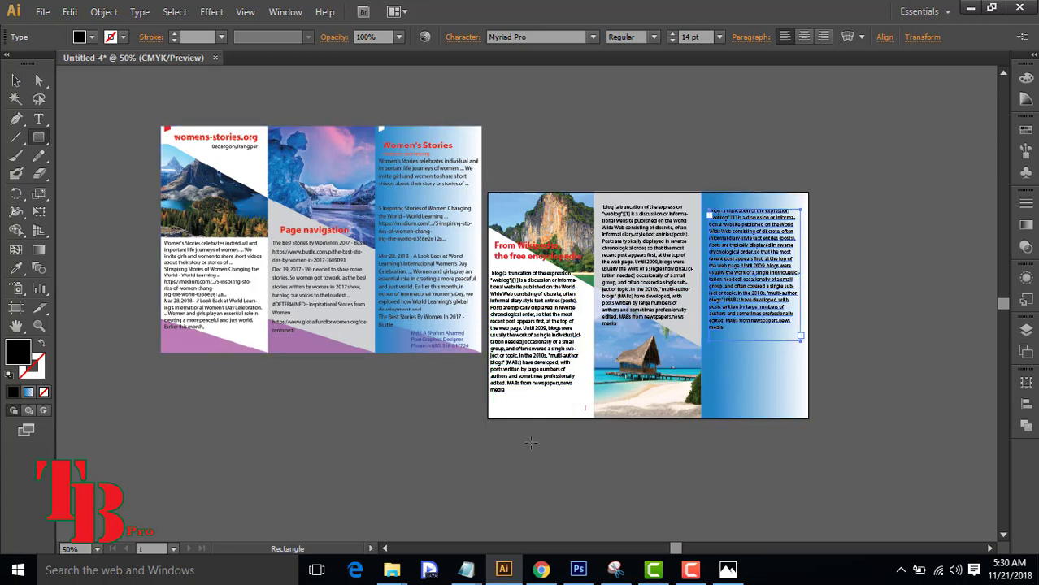
{"action": "left_click_drag", "start_coordinate": [506, 396], "coordinate": [594, 416]}
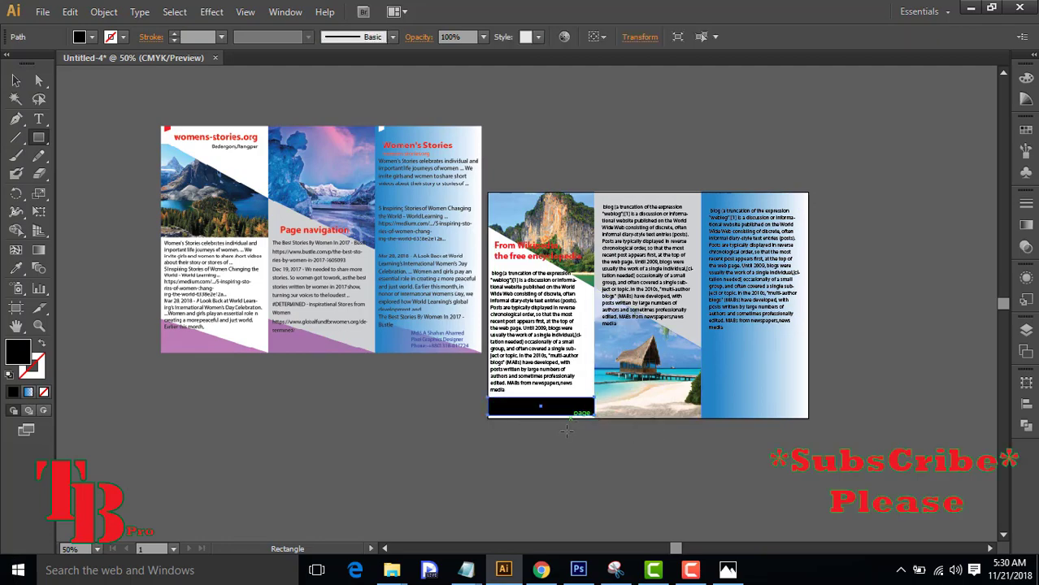
{"action": "scroll", "coordinate": [563, 433], "scroll_direction": "up", "scroll_amount": 5}
{"action": "scroll", "coordinate": [511, 398], "scroll_direction": "down", "scroll_amount": 1}
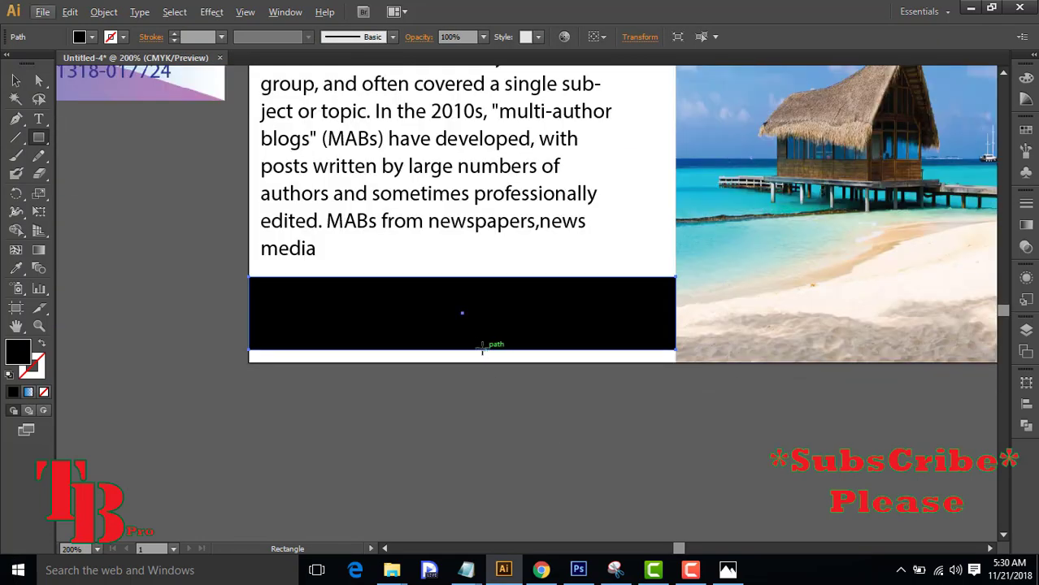
{"action": "left_click", "coordinate": [15, 83]}
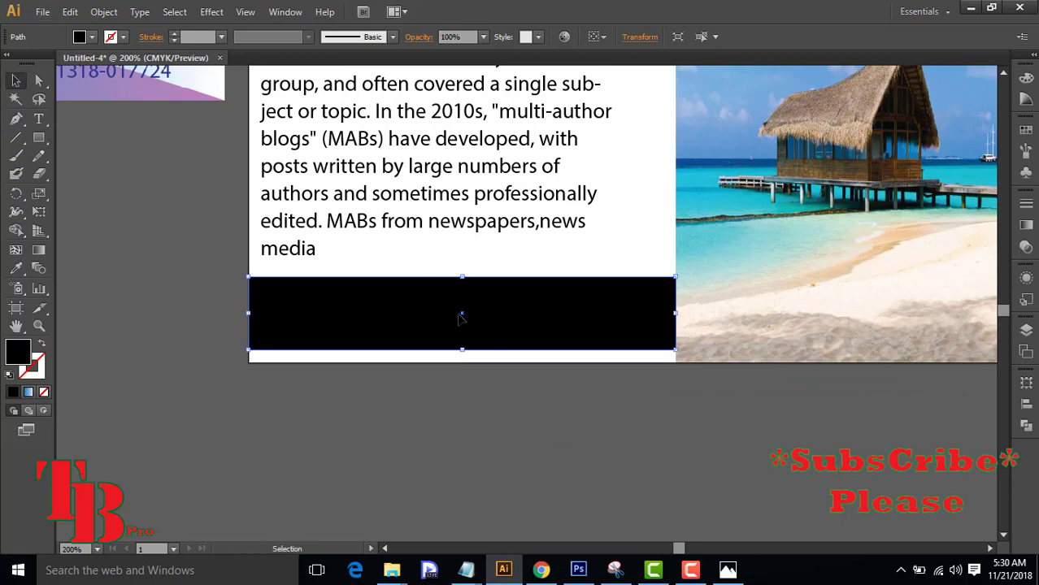
{"action": "left_click_drag", "start_coordinate": [461, 349], "coordinate": [461, 362]}
{"action": "left_click_drag", "start_coordinate": [461, 275], "coordinate": [462, 257]}
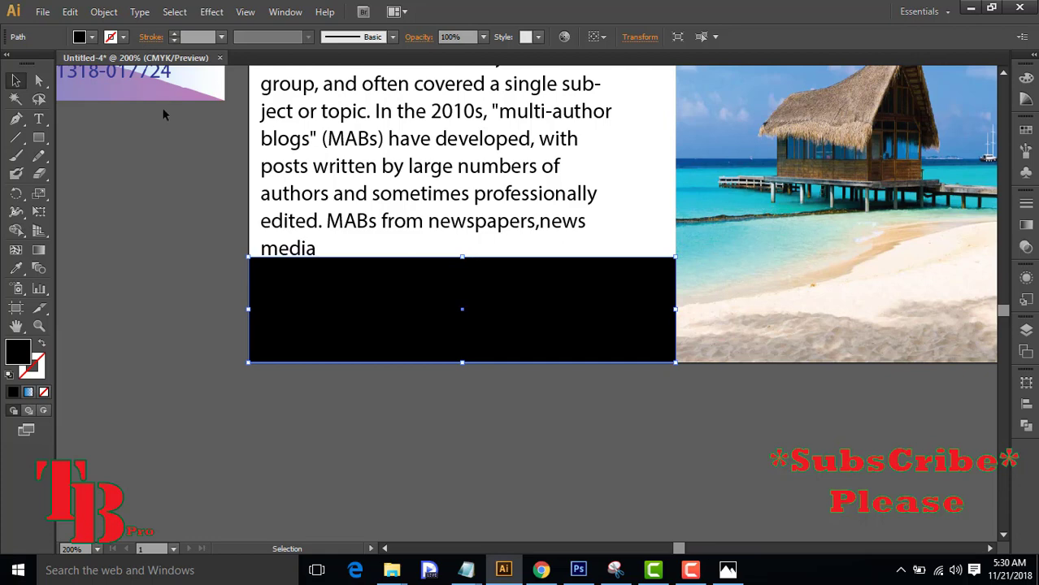
- Fill the rectangle at the foot of the first column with red and set its opacity to 60%
{"action": "left_click", "coordinate": [92, 36]}
{"action": "left_click", "coordinate": [53, 63]}
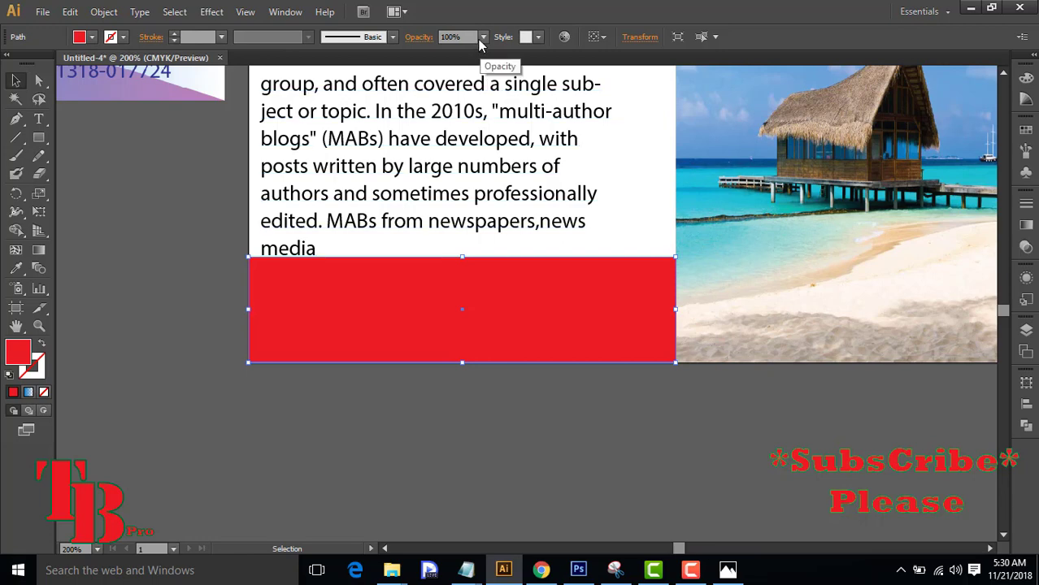
{"action": "left_click", "coordinate": [483, 37]}
{"action": "left_click", "coordinate": [504, 169]}
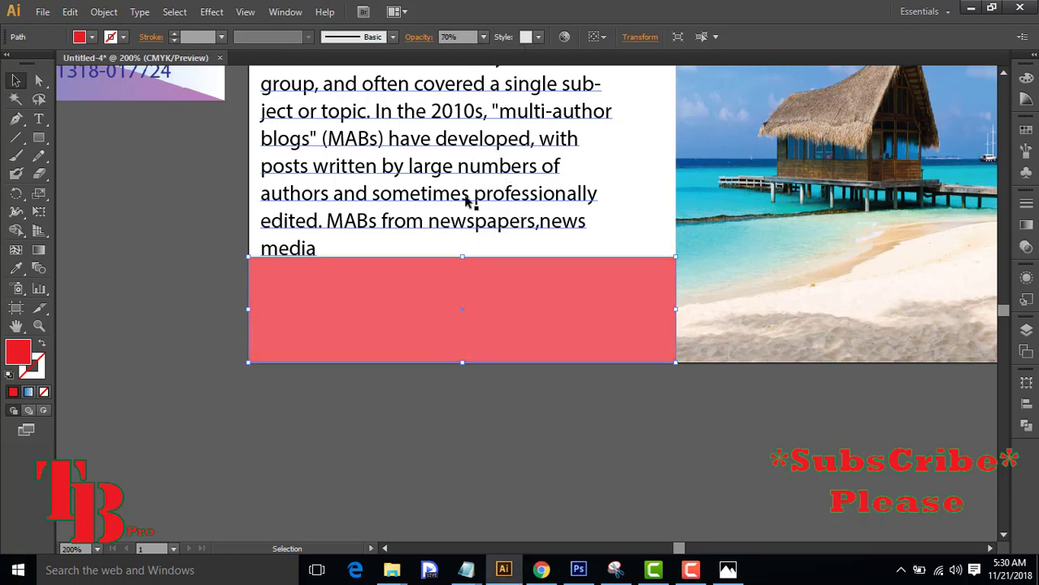
{"action": "left_click", "coordinate": [483, 36]}
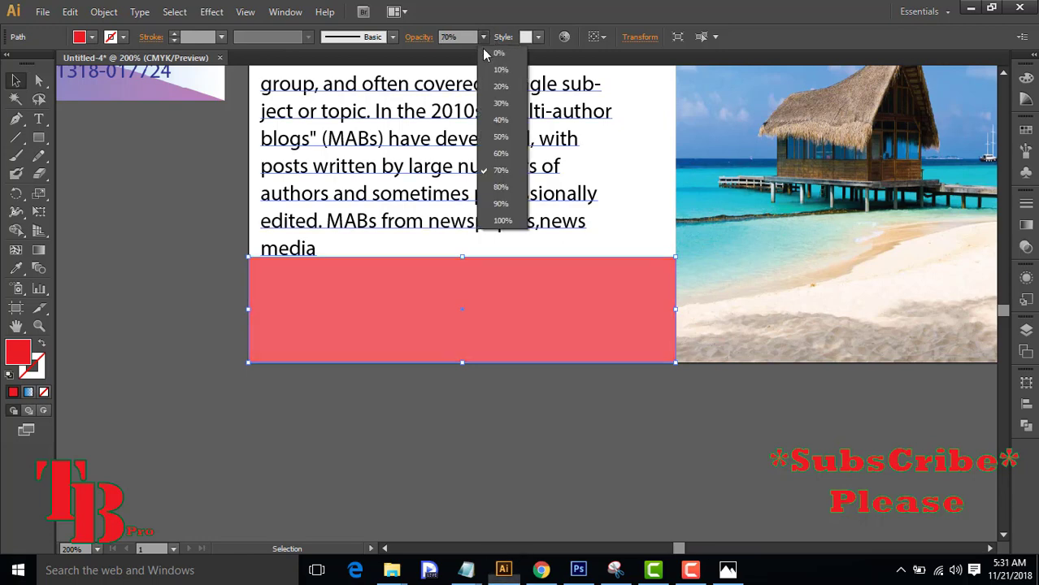
{"action": "left_click", "coordinate": [500, 163]}
- Move the red rectangle's upper-right anchor point down to the page edge, turning the shape into a slanted triangle
{"action": "scroll", "coordinate": [349, 276], "scroll_direction": "up", "scroll_amount": 1}
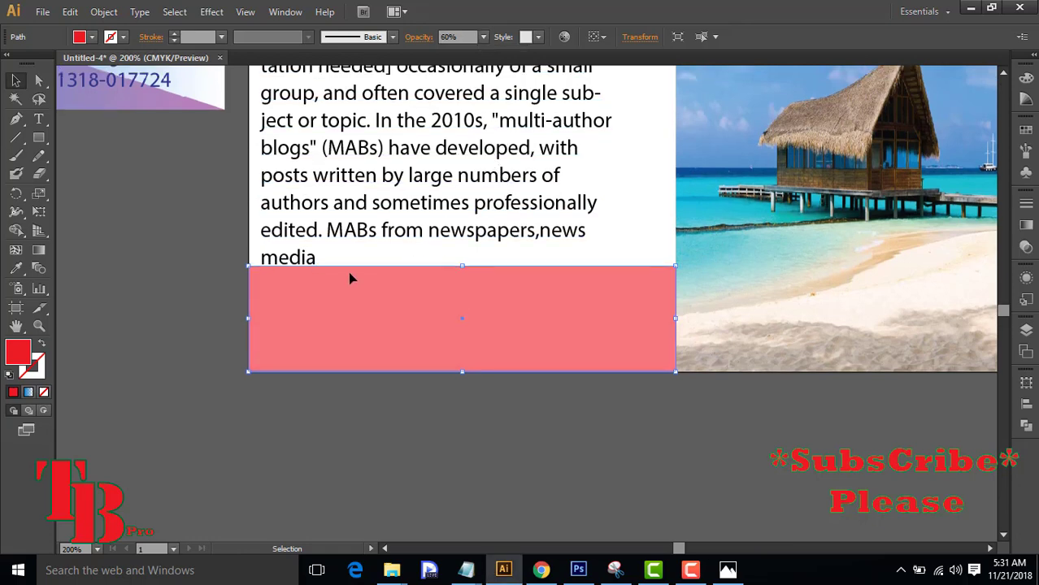
{"action": "left_click", "coordinate": [40, 81]}
{"action": "left_click", "coordinate": [465, 391]}
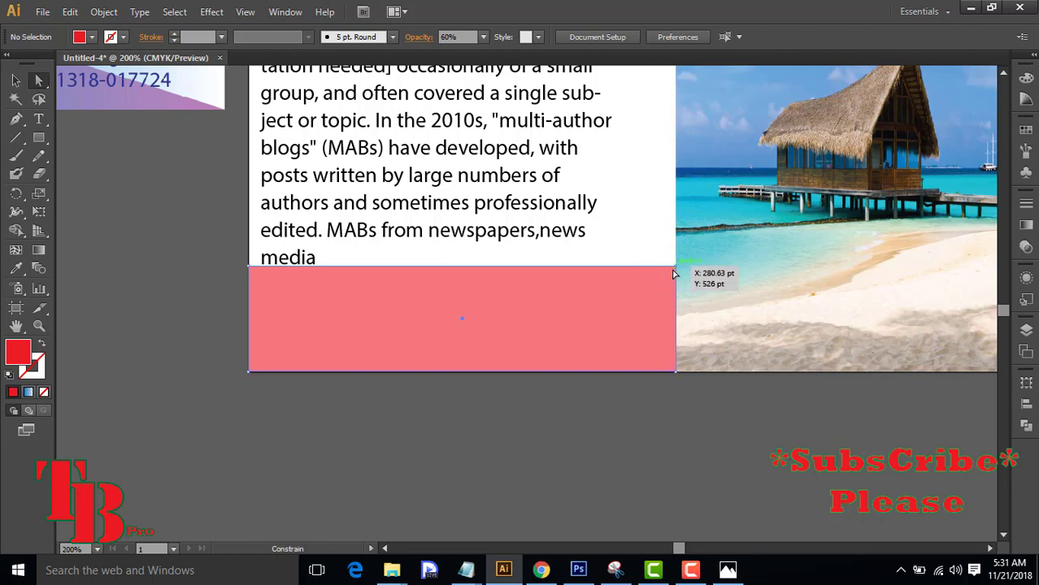
{"action": "left_click_drag", "start_coordinate": [674, 274], "coordinate": [675, 372]}
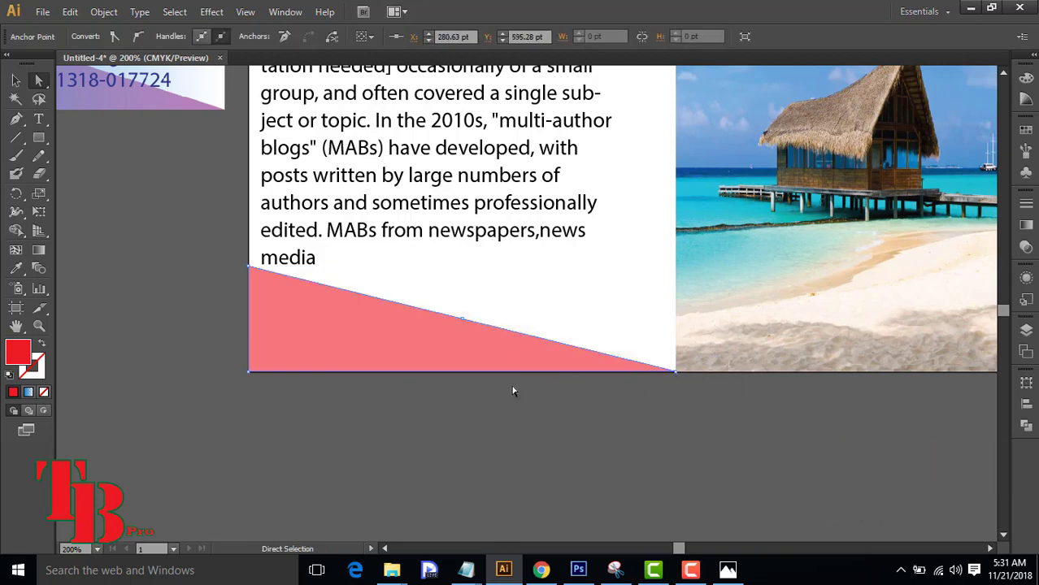
- Duplicate the red triangle along the foot of the second and third columns
{"action": "key", "text": "ctrl+minus"}
{"action": "key", "text": "ctrl+minus"}
{"action": "key", "text": "ctrl+minus"}
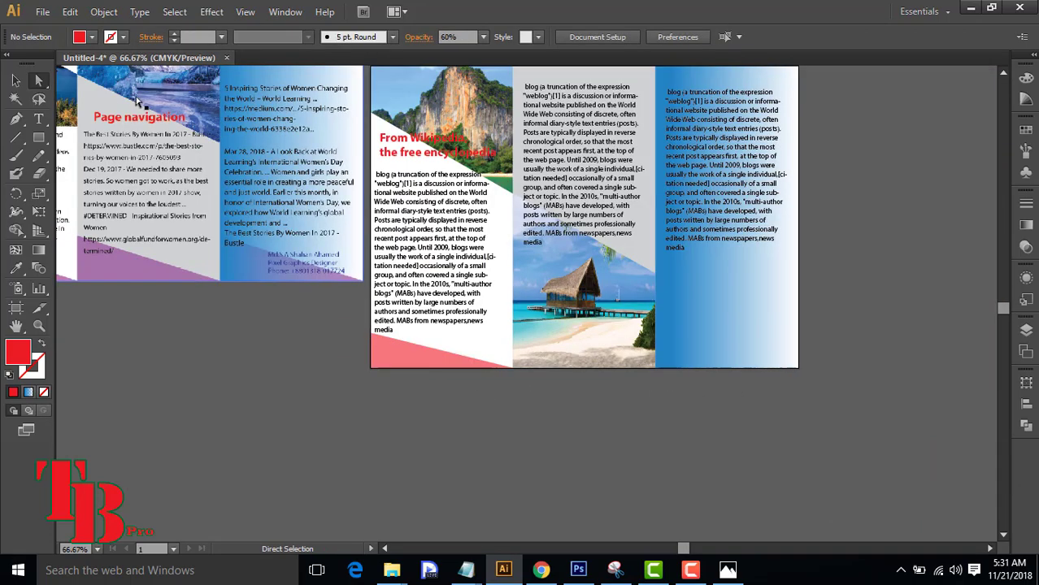
{"action": "left_click", "coordinate": [15, 80]}
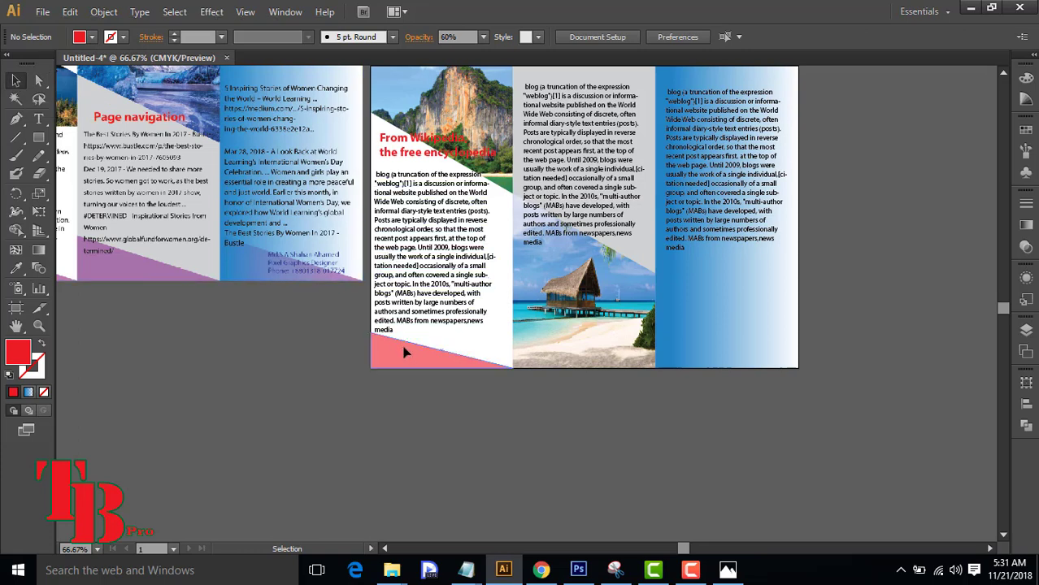
{"action": "left_click_drag", "start_coordinate": [406, 352], "coordinate": [682, 356]}
- Delete the reference brochure image beside the artboard
{"action": "scroll", "coordinate": [277, 228], "scroll_direction": "up", "scroll_amount": 5}
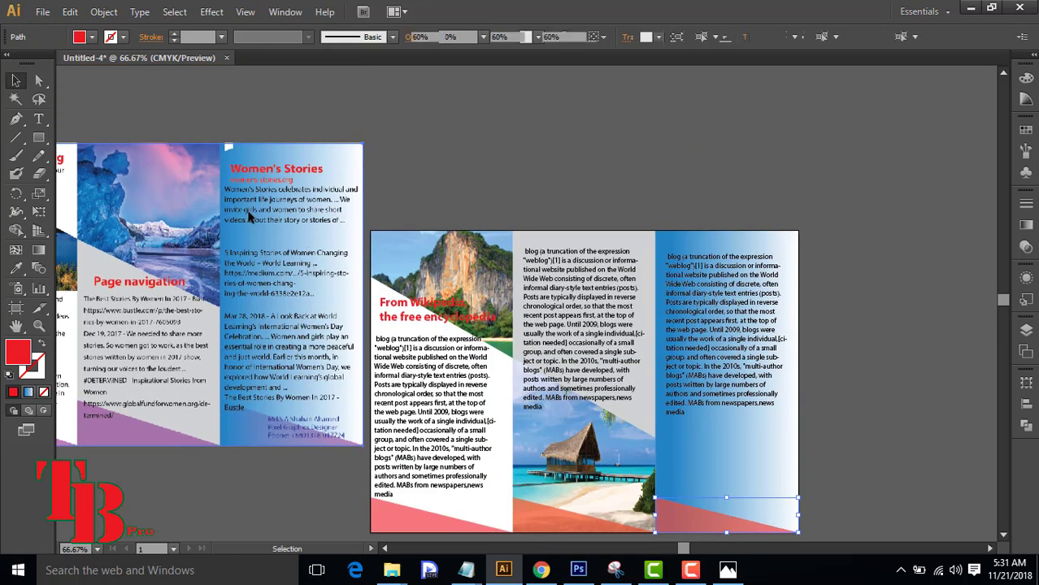
{"action": "left_click", "coordinate": [251, 218]}
{"action": "key", "text": "Delete"}
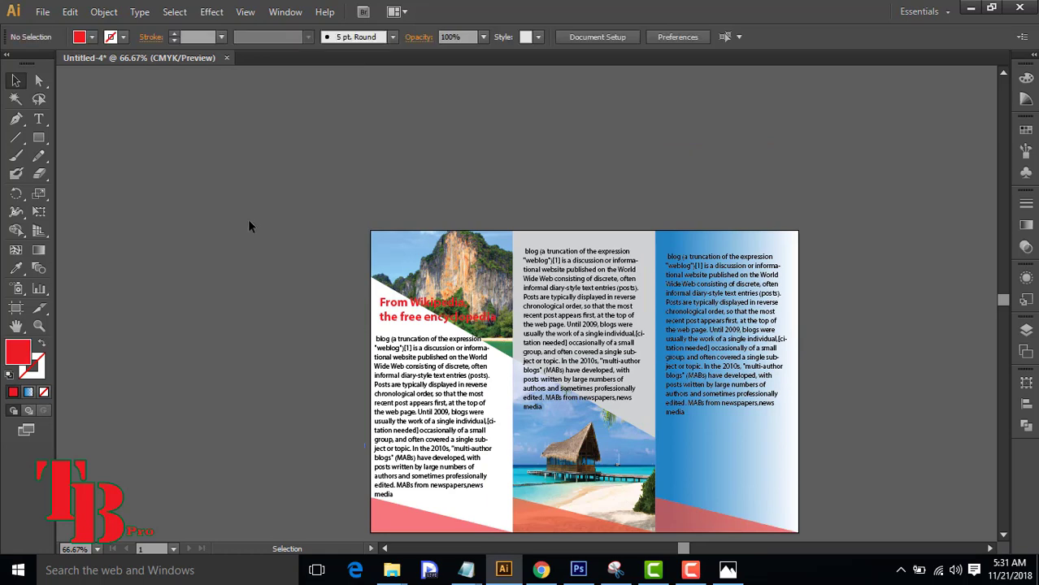
- Export the brochure as the JPEG file aaaaaa4.jpg in the 13.Class-18-11-2018 folder, using all artboards
{"action": "scroll", "coordinate": [248, 219], "scroll_direction": "down", "scroll_amount": 2}
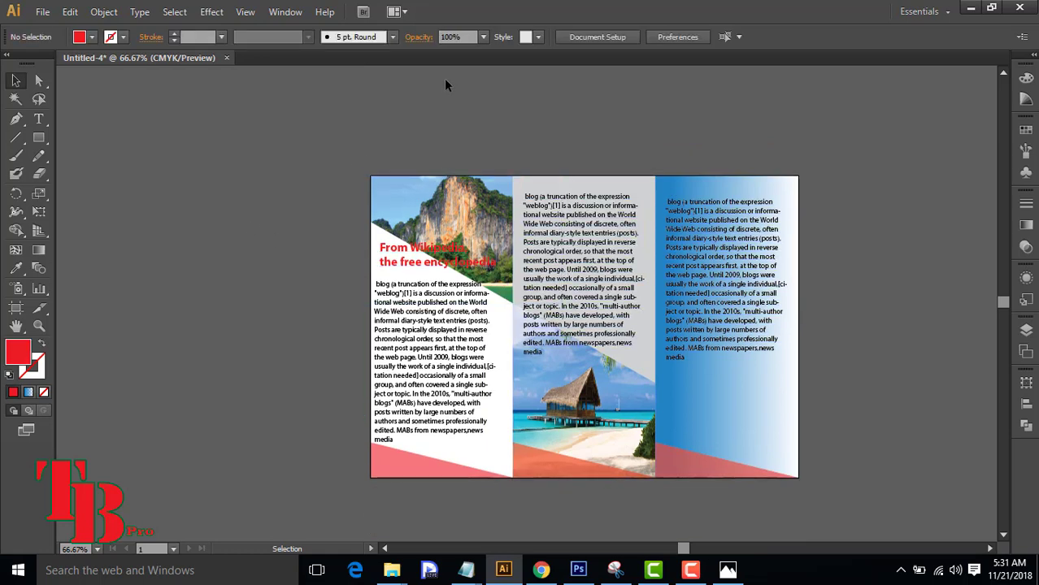
{"action": "left_click", "coordinate": [39, 12]}
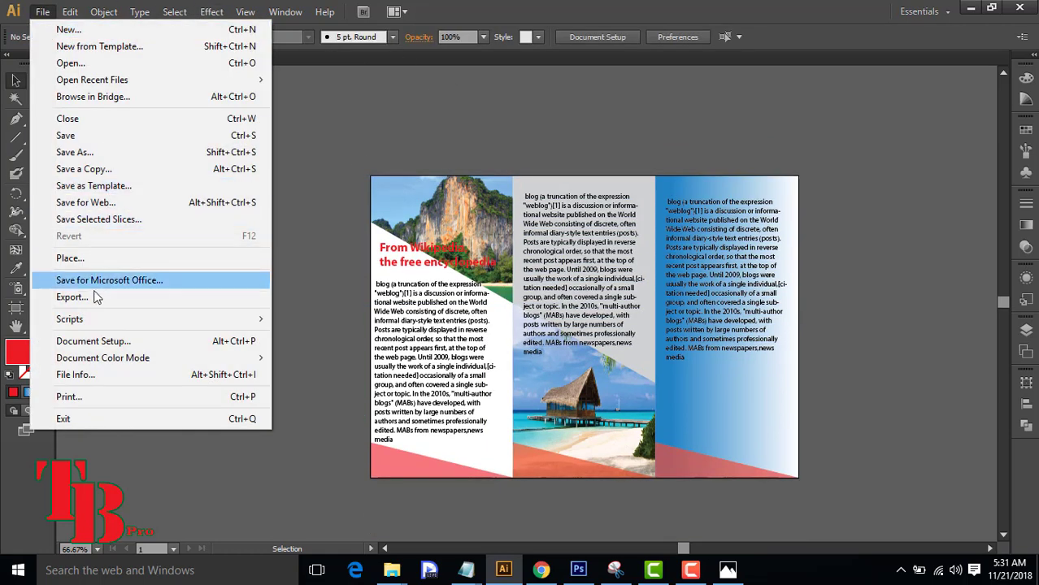
{"action": "left_click", "coordinate": [199, 293]}
{"action": "scroll", "coordinate": [179, 349], "scroll_direction": "down", "scroll_amount": 1}
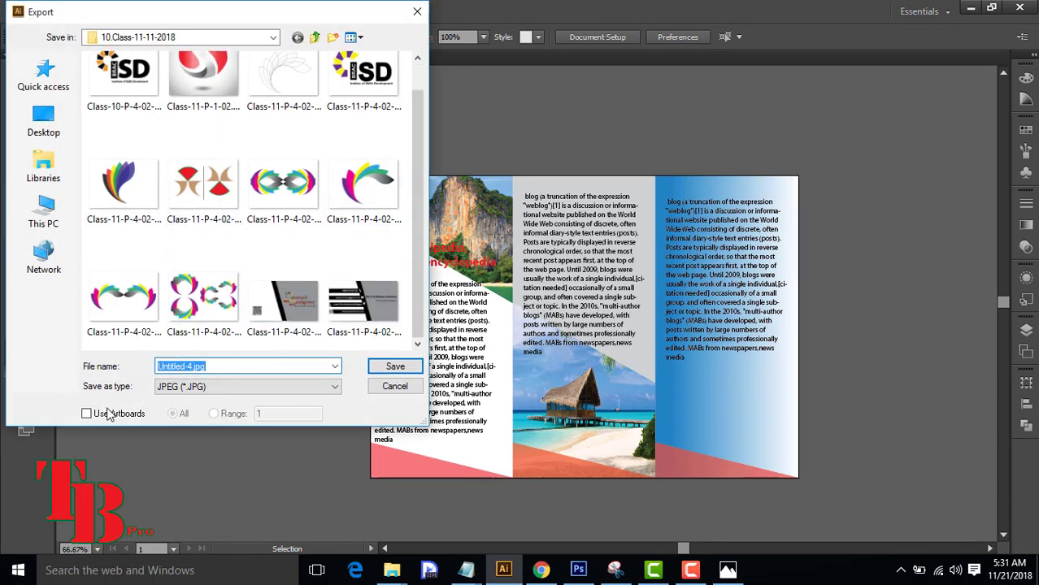
{"action": "left_click", "coordinate": [89, 416]}
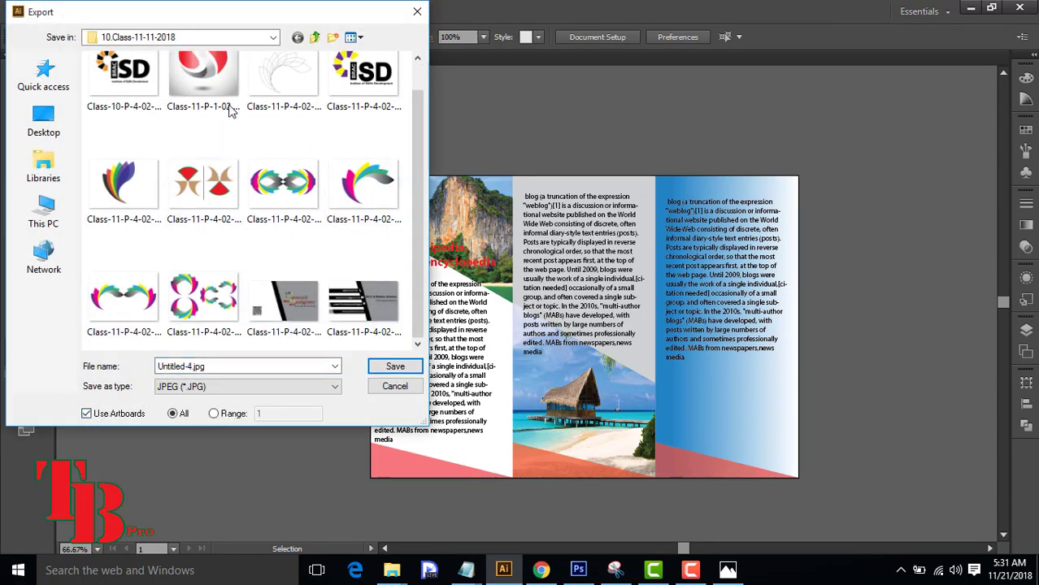
{"action": "left_click", "coordinate": [314, 37]}
{"action": "double_click", "coordinate": [136, 250]}
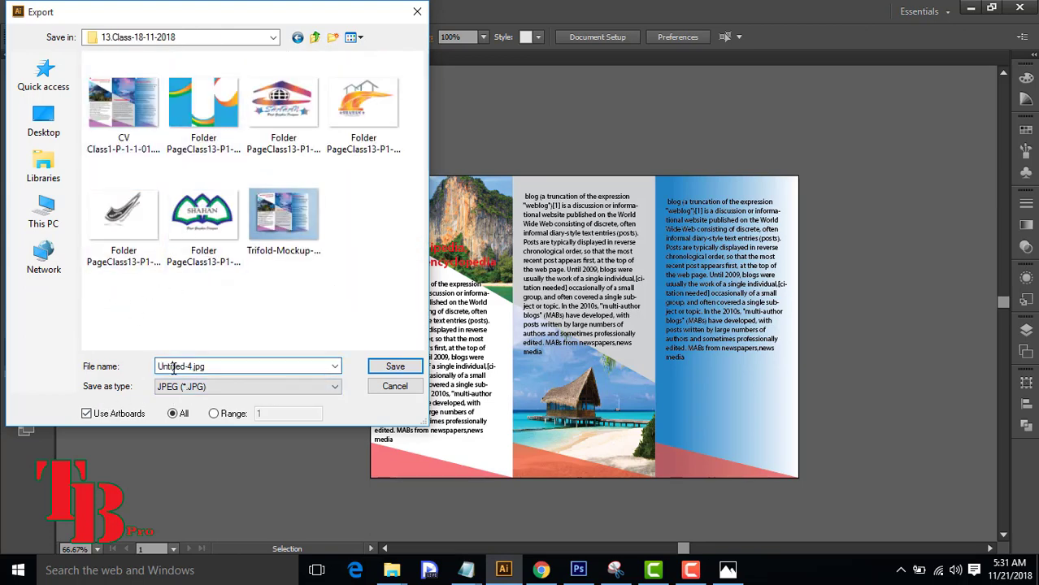
{"action": "type", "text": "aaaaaa"}
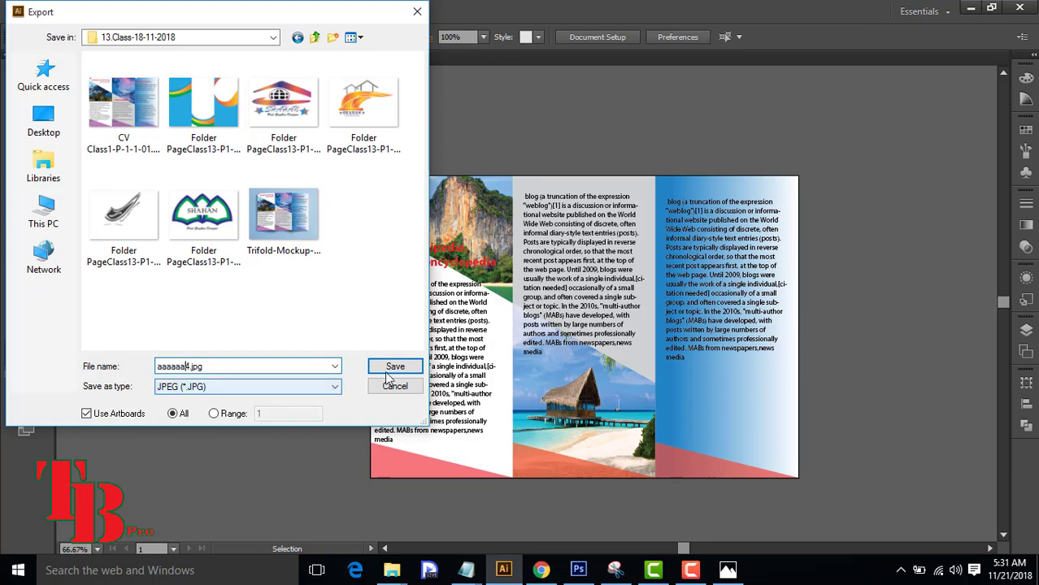
{"action": "left_click", "coordinate": [396, 367]}
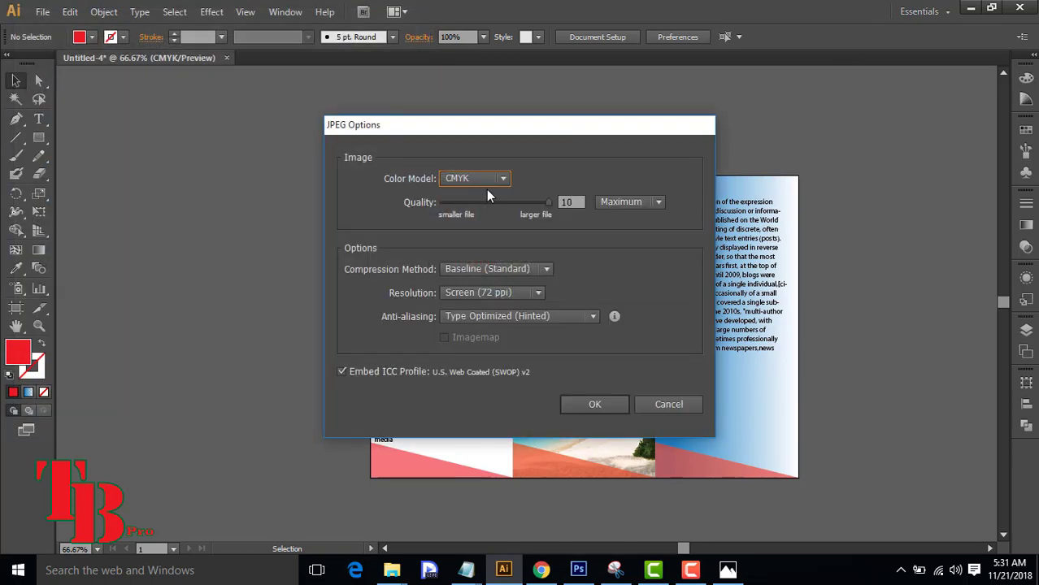
- Export the JPEG with the RGB color model and High quality
{"action": "left_click", "coordinate": [488, 179]}
{"action": "left_click", "coordinate": [464, 195]}
{"action": "left_click", "coordinate": [628, 203]}
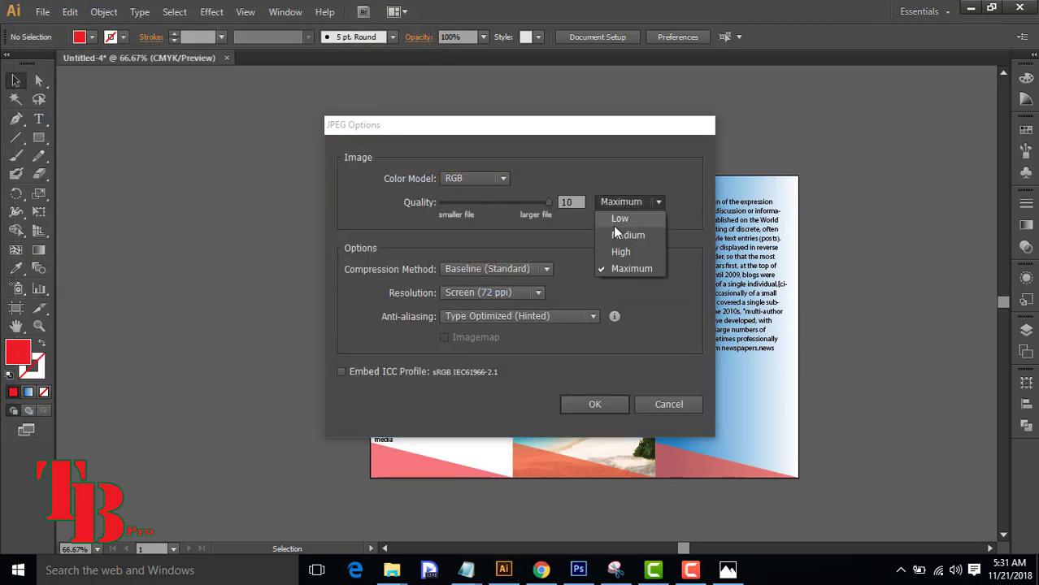
{"action": "left_click", "coordinate": [621, 252]}
{"action": "left_click", "coordinate": [595, 404]}
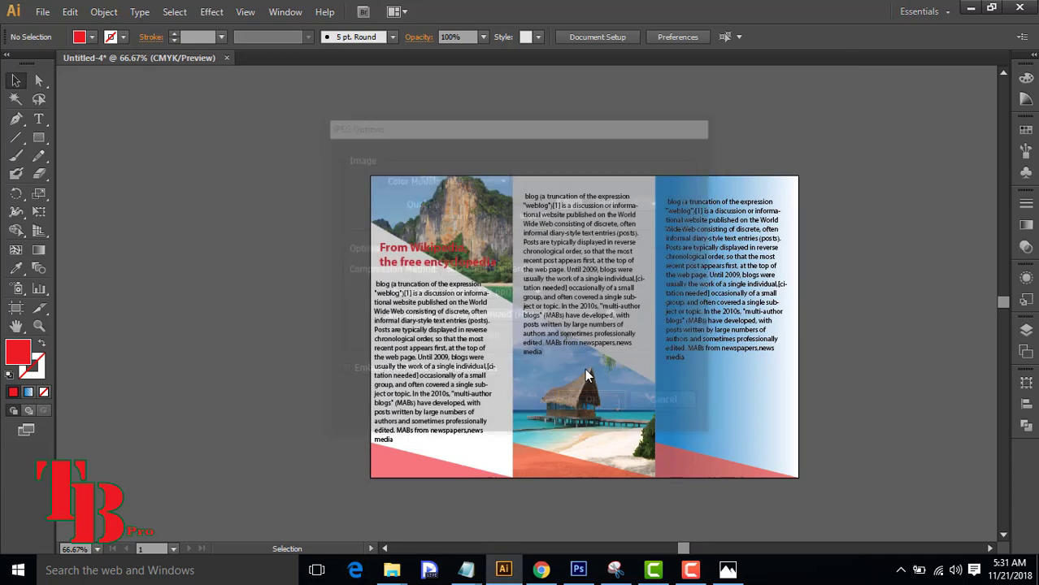
- Minimize the brochure document's window and switch to Photoshop
{"action": "left_click", "coordinate": [973, 9]}
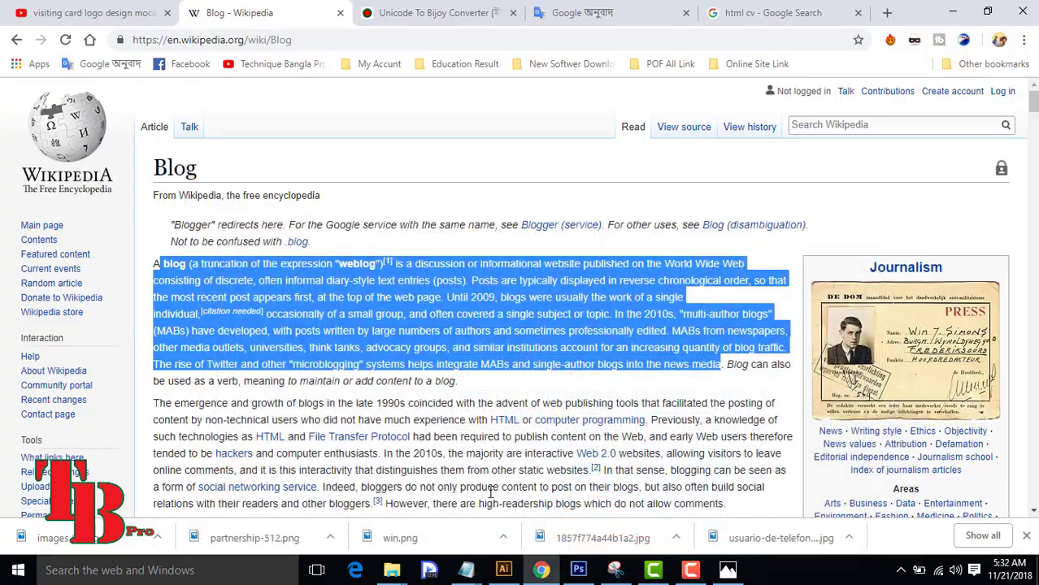
{"action": "left_click", "coordinate": [578, 569]}
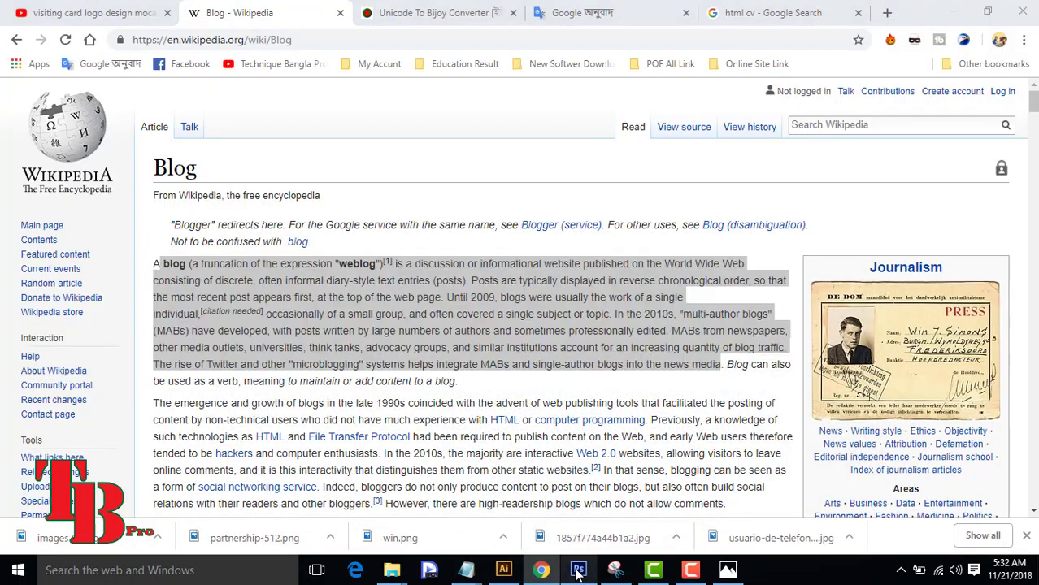